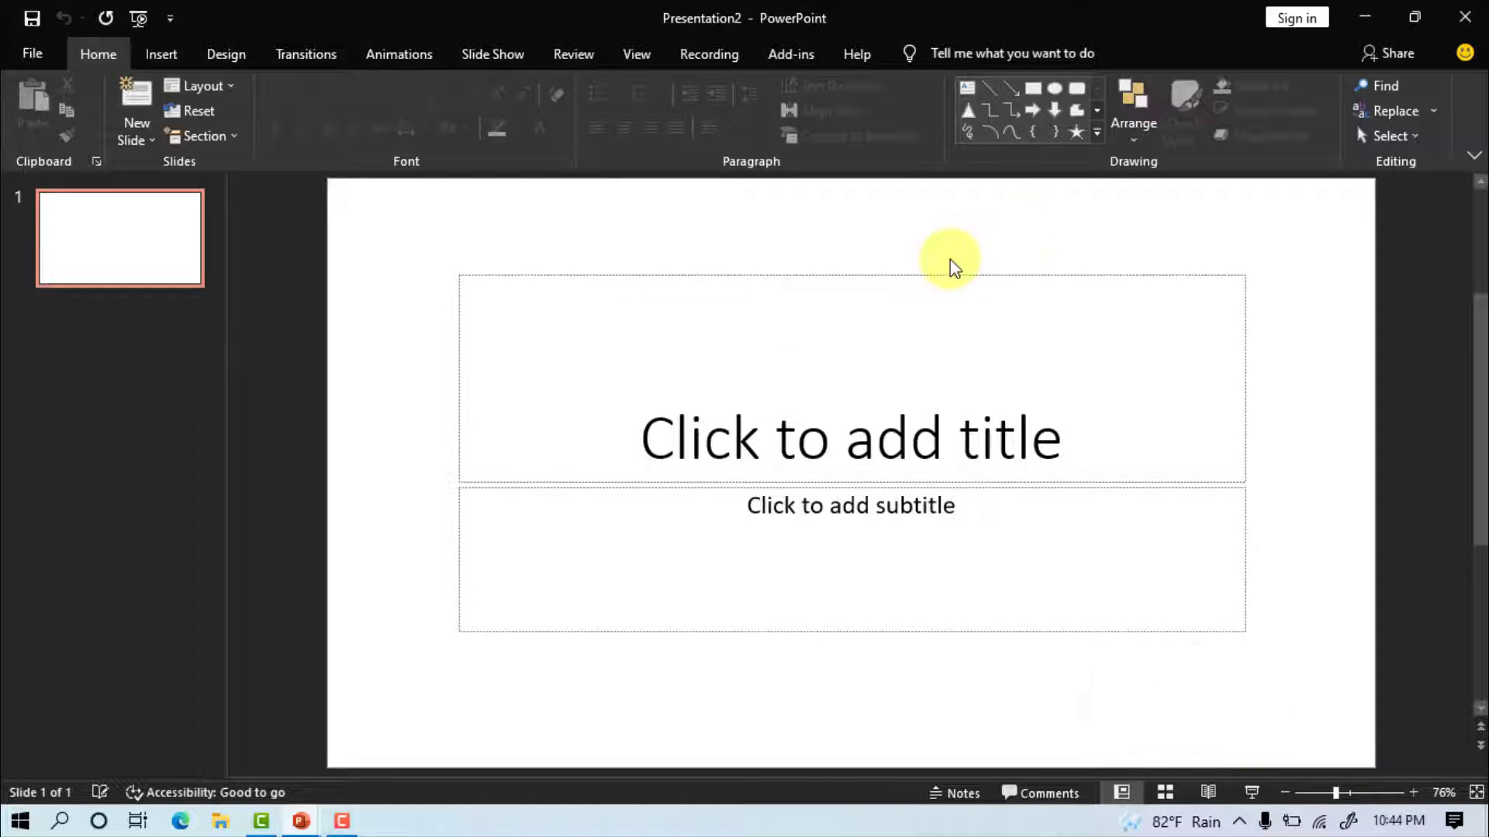
Delete the title and subtitle placeholders to leave a blank slide.
{"action": "left_click", "coordinate": [966, 276]}
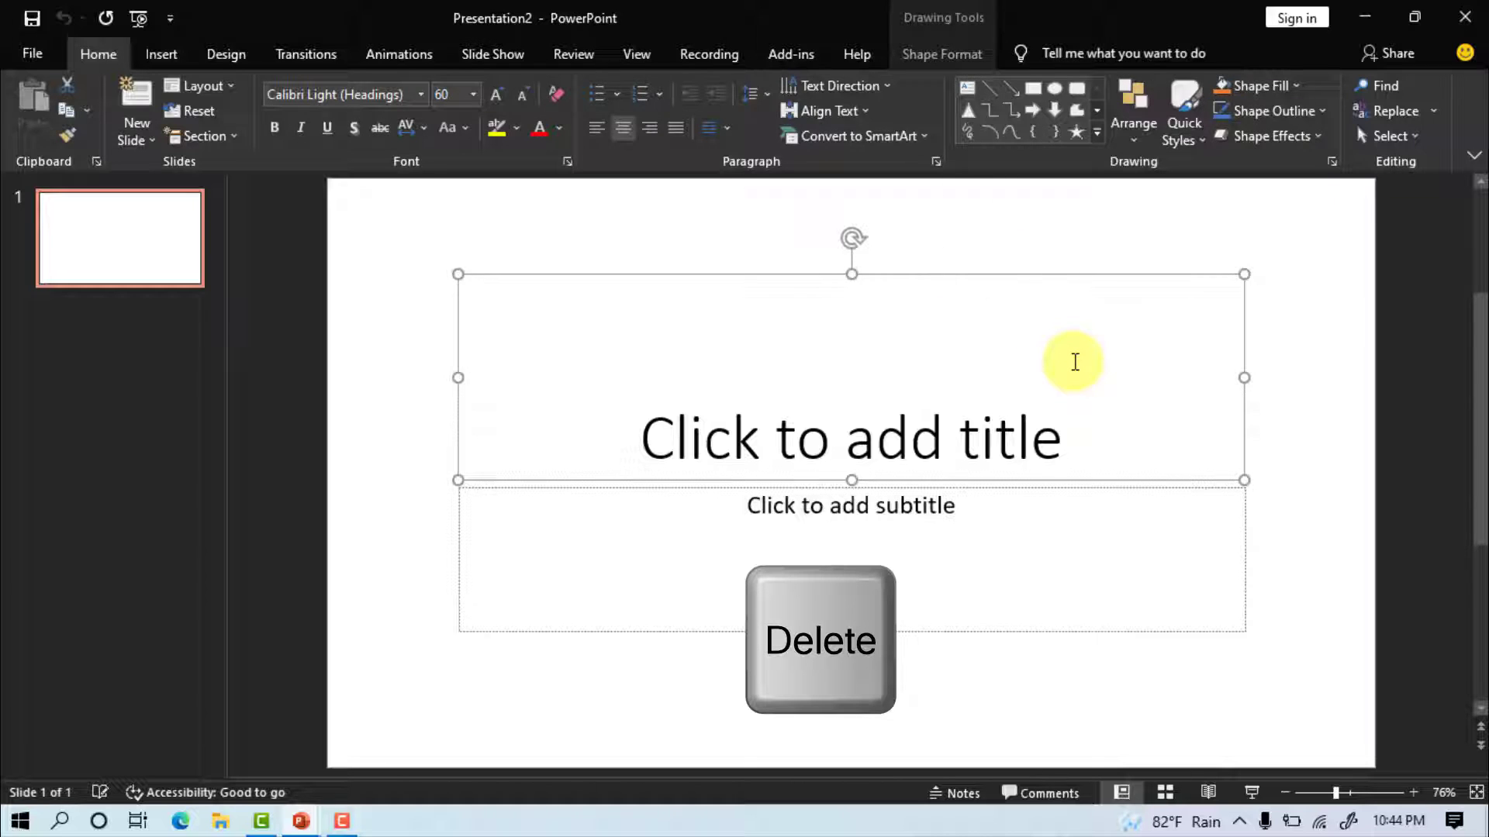
{"action": "key", "text": "Delete"}
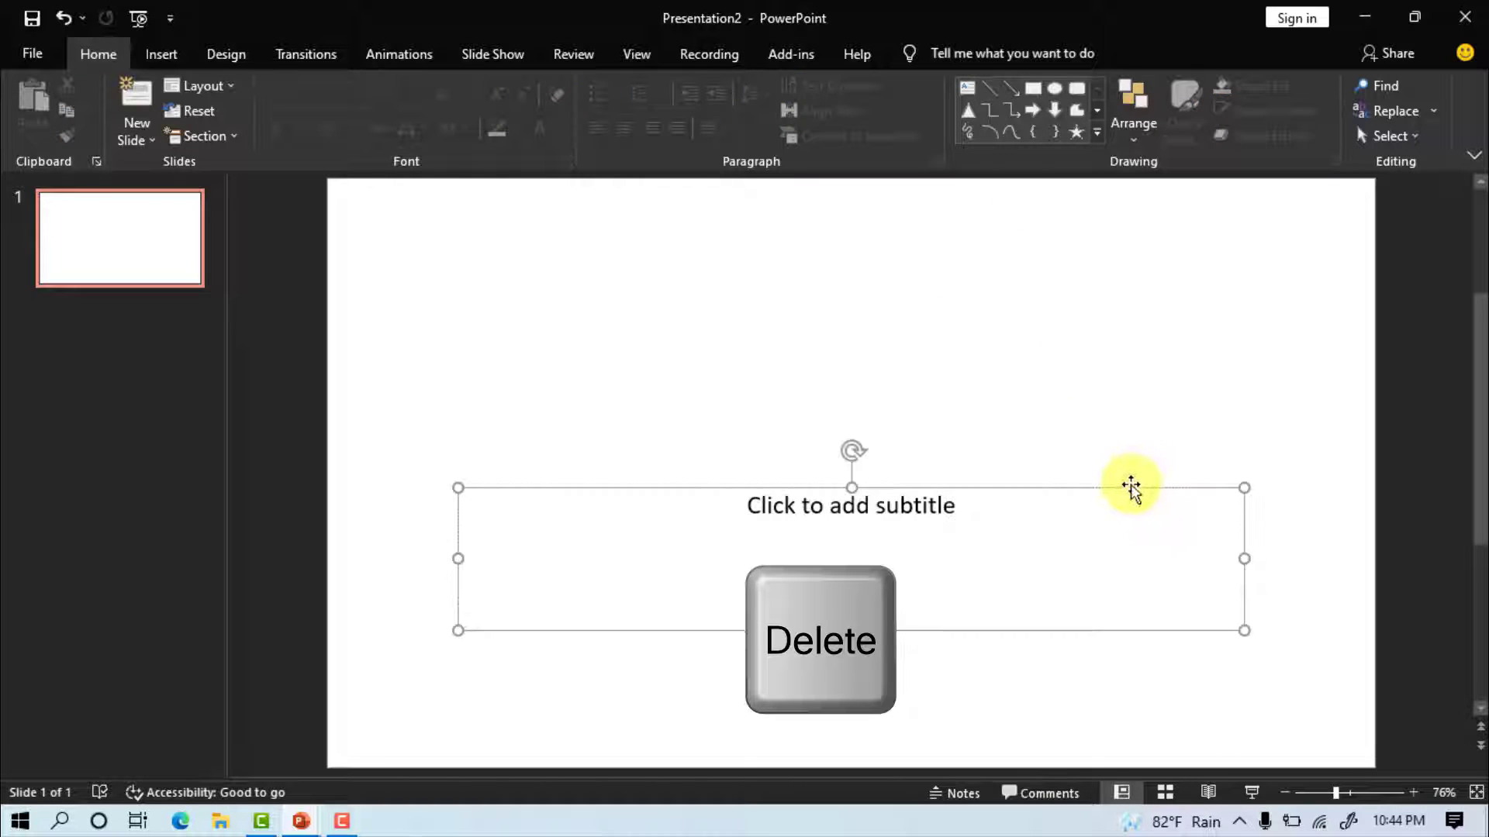
{"action": "left_click", "coordinate": [1131, 488]}
{"action": "key", "text": "Delete"}
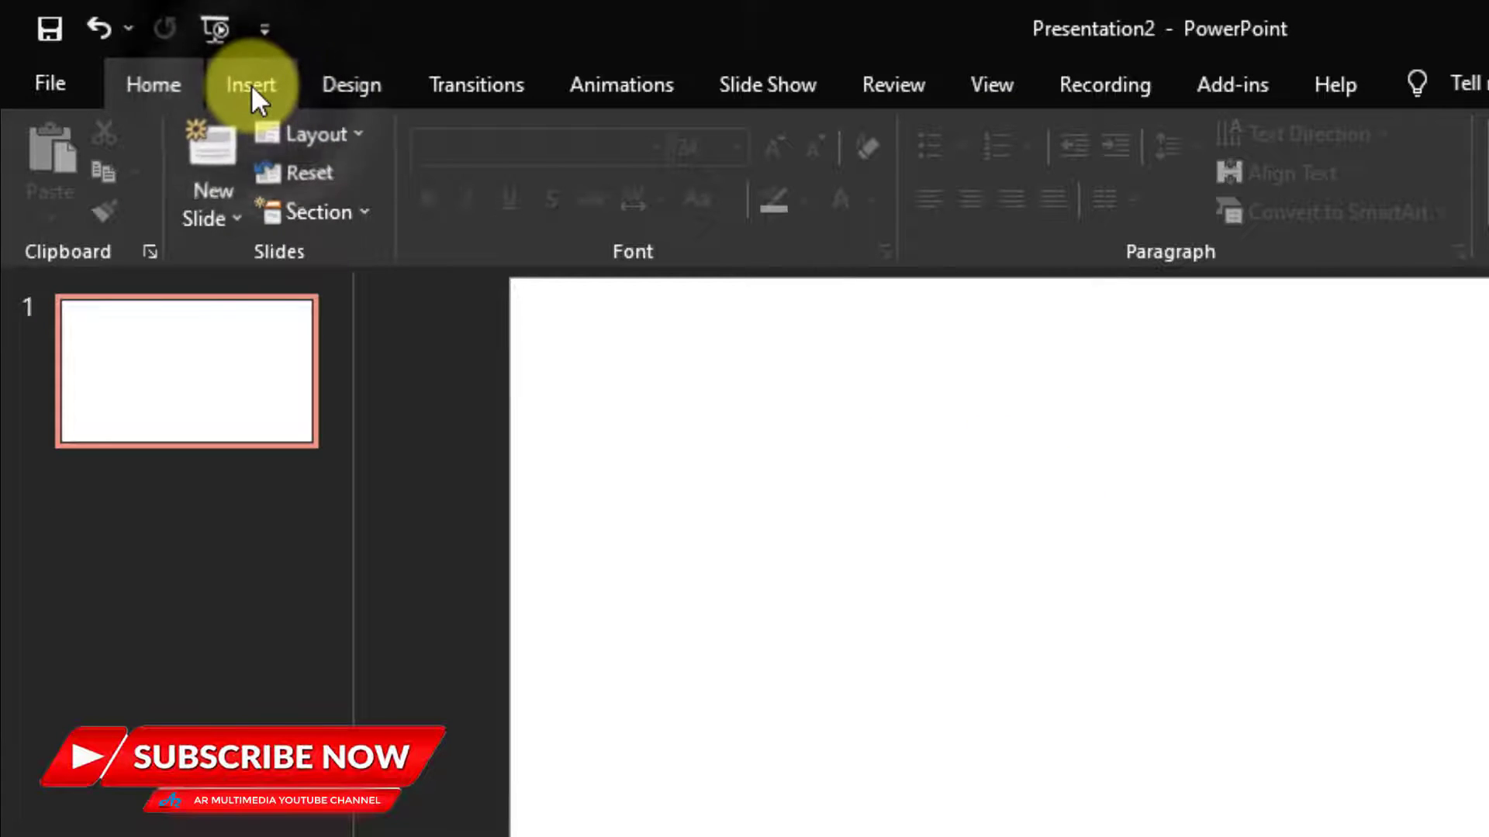
Draw a perfect circle (Oval, Shift-drag) near the centre of the slide.
{"action": "left_click", "coordinate": [250, 84]}
{"action": "left_click", "coordinate": [551, 217]}
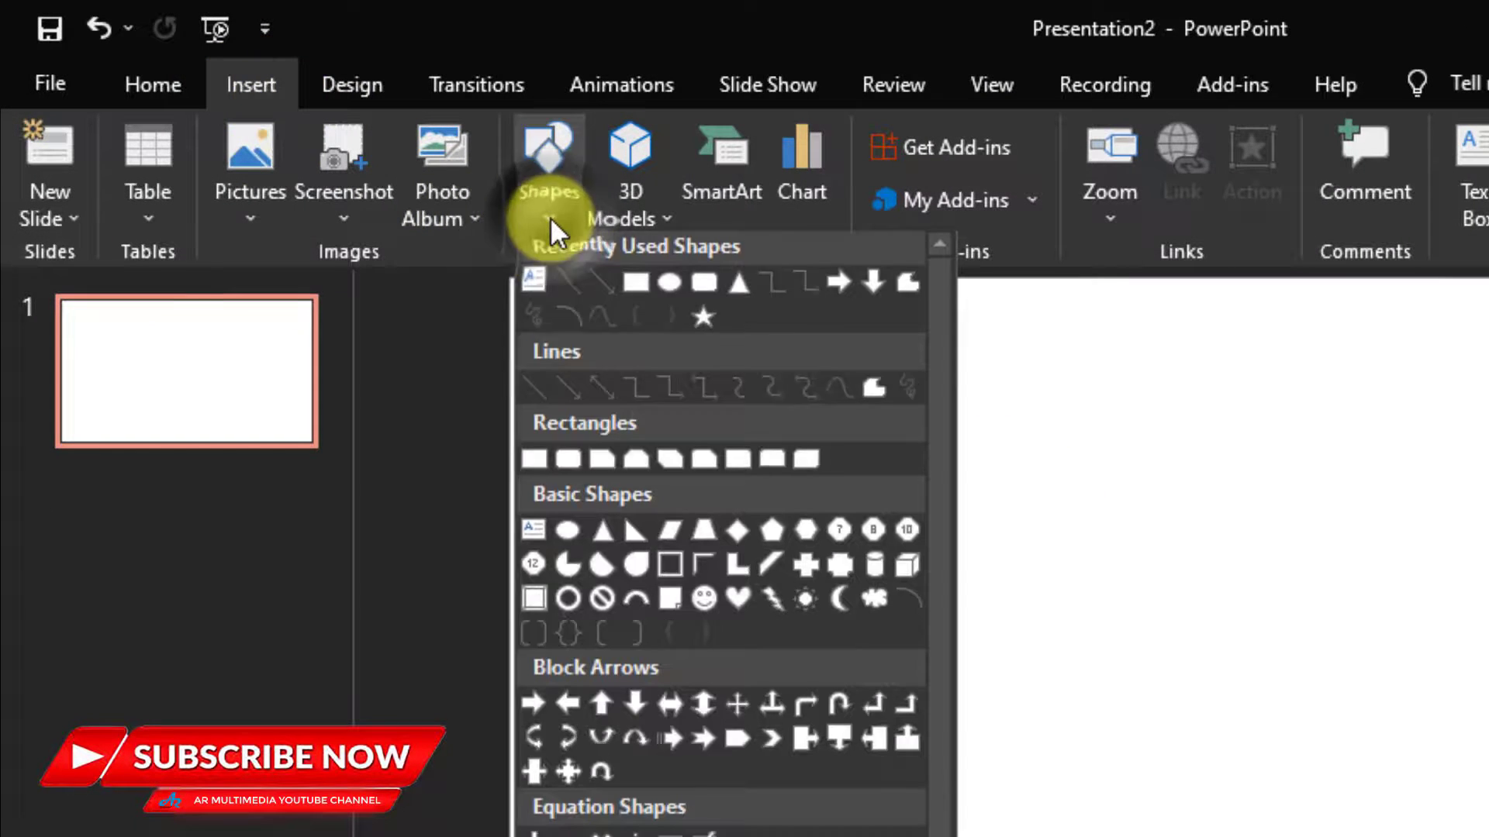
{"action": "left_click", "coordinate": [669, 289]}
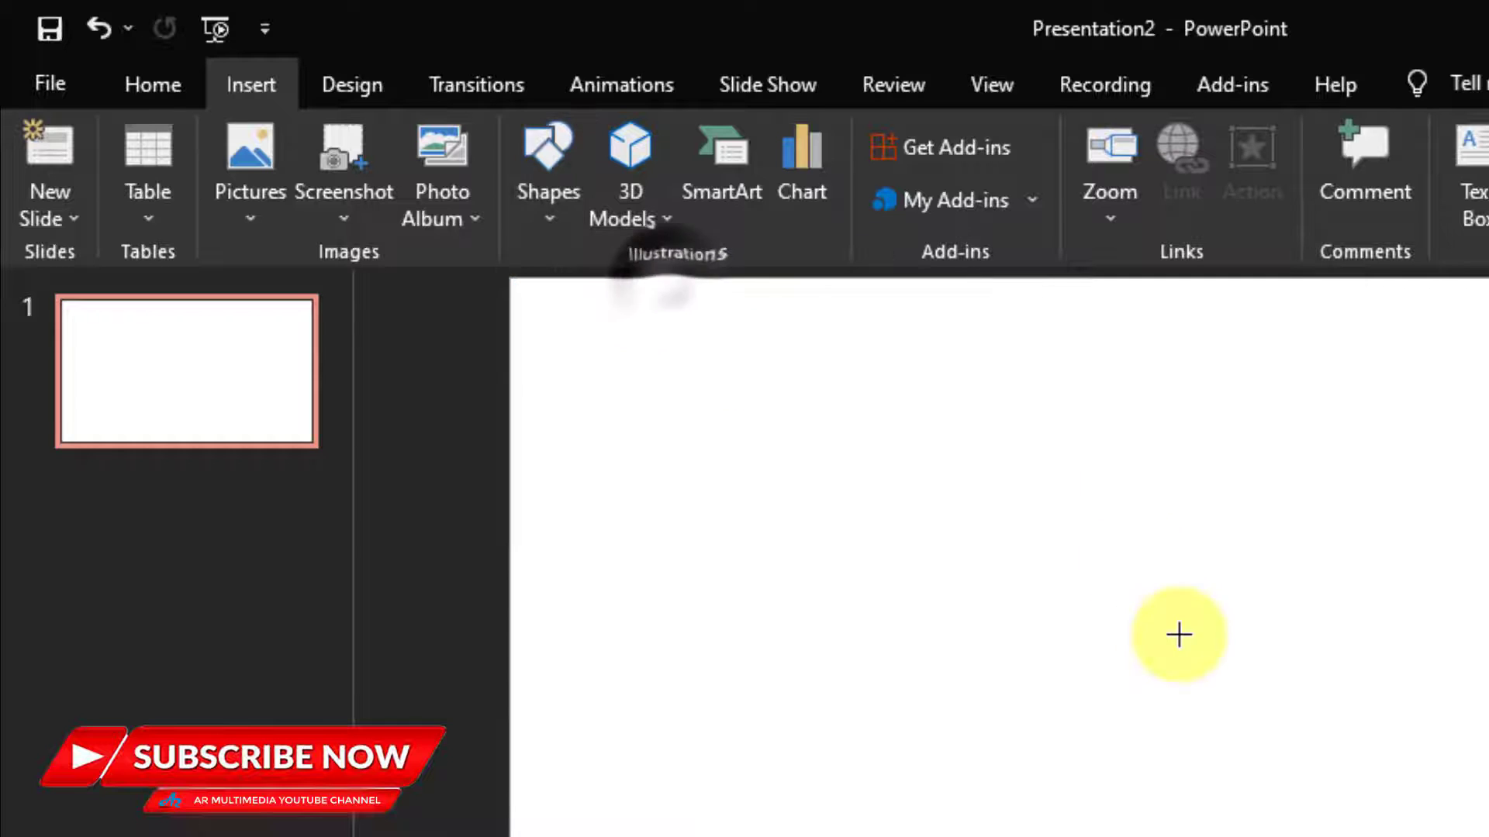
{"action": "left_click_drag", "start_coordinate": [637, 276], "coordinate": [1050, 661]}
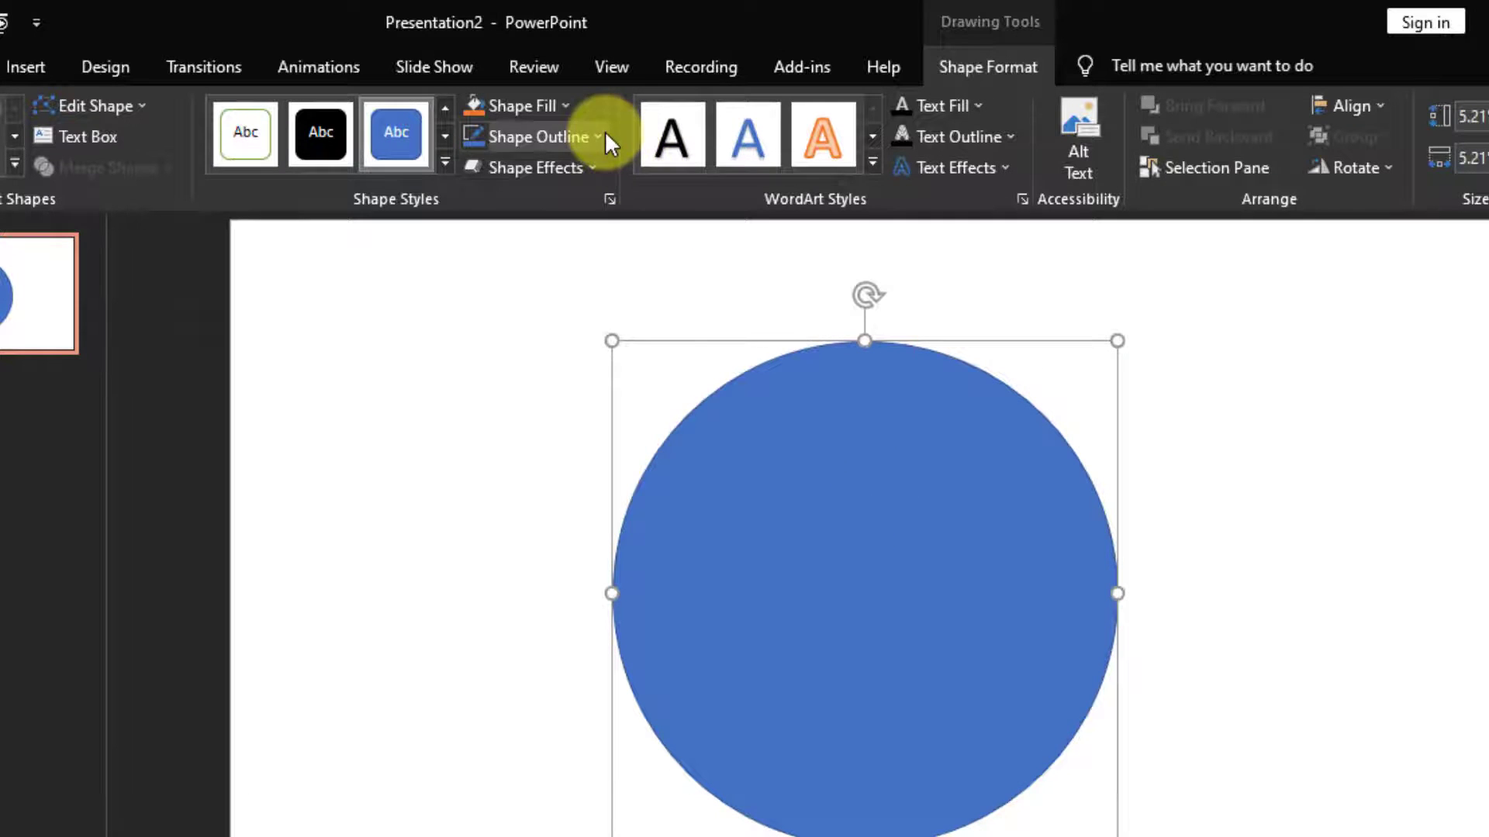
Remove the circle's outline, nudge it up slightly and fill it Dark Red.
{"action": "left_click", "coordinate": [605, 132]}
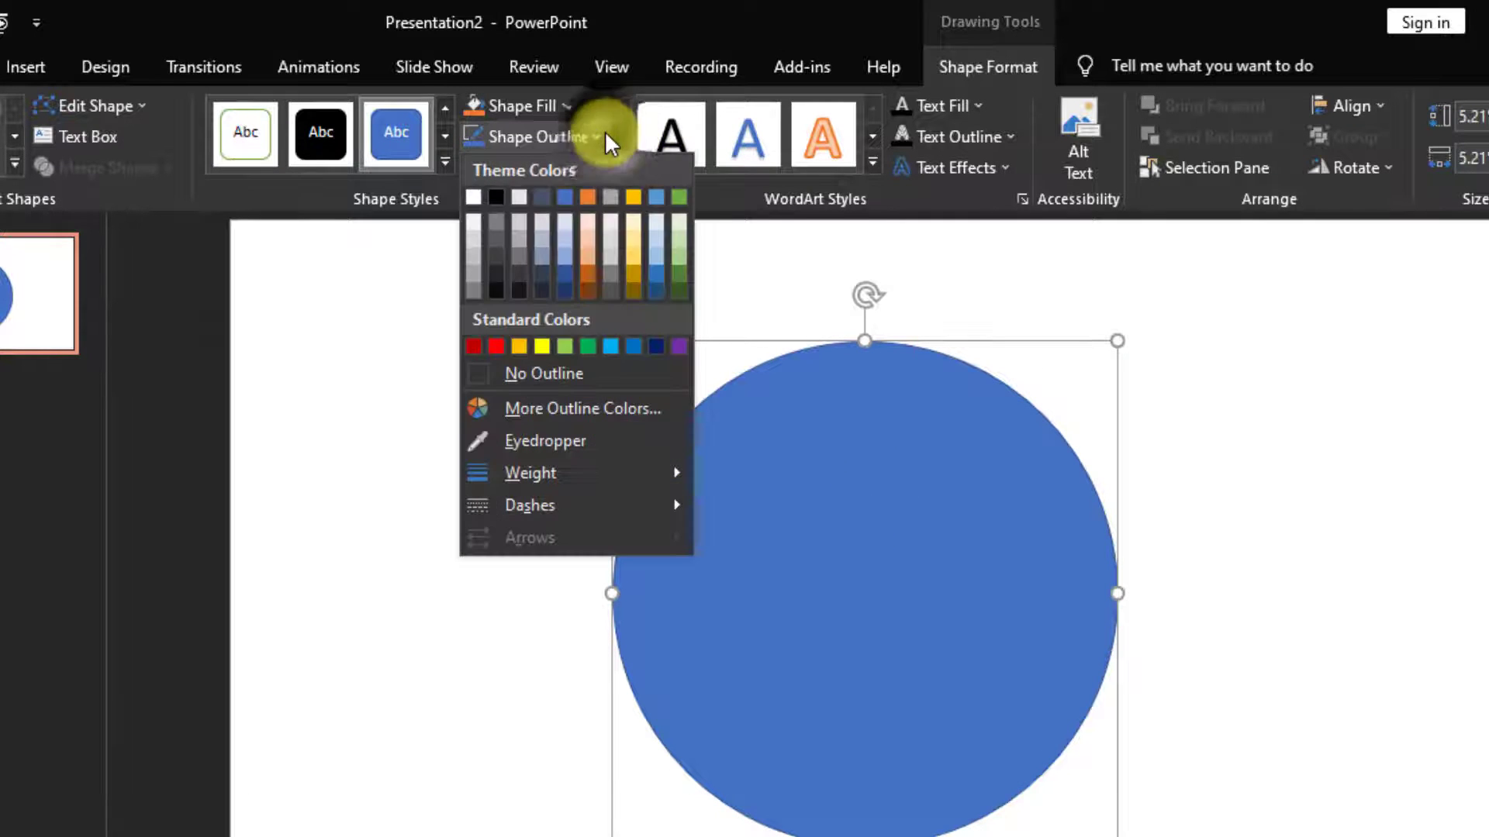
{"action": "left_click", "coordinate": [554, 370]}
{"action": "left_click", "coordinate": [870, 532]}
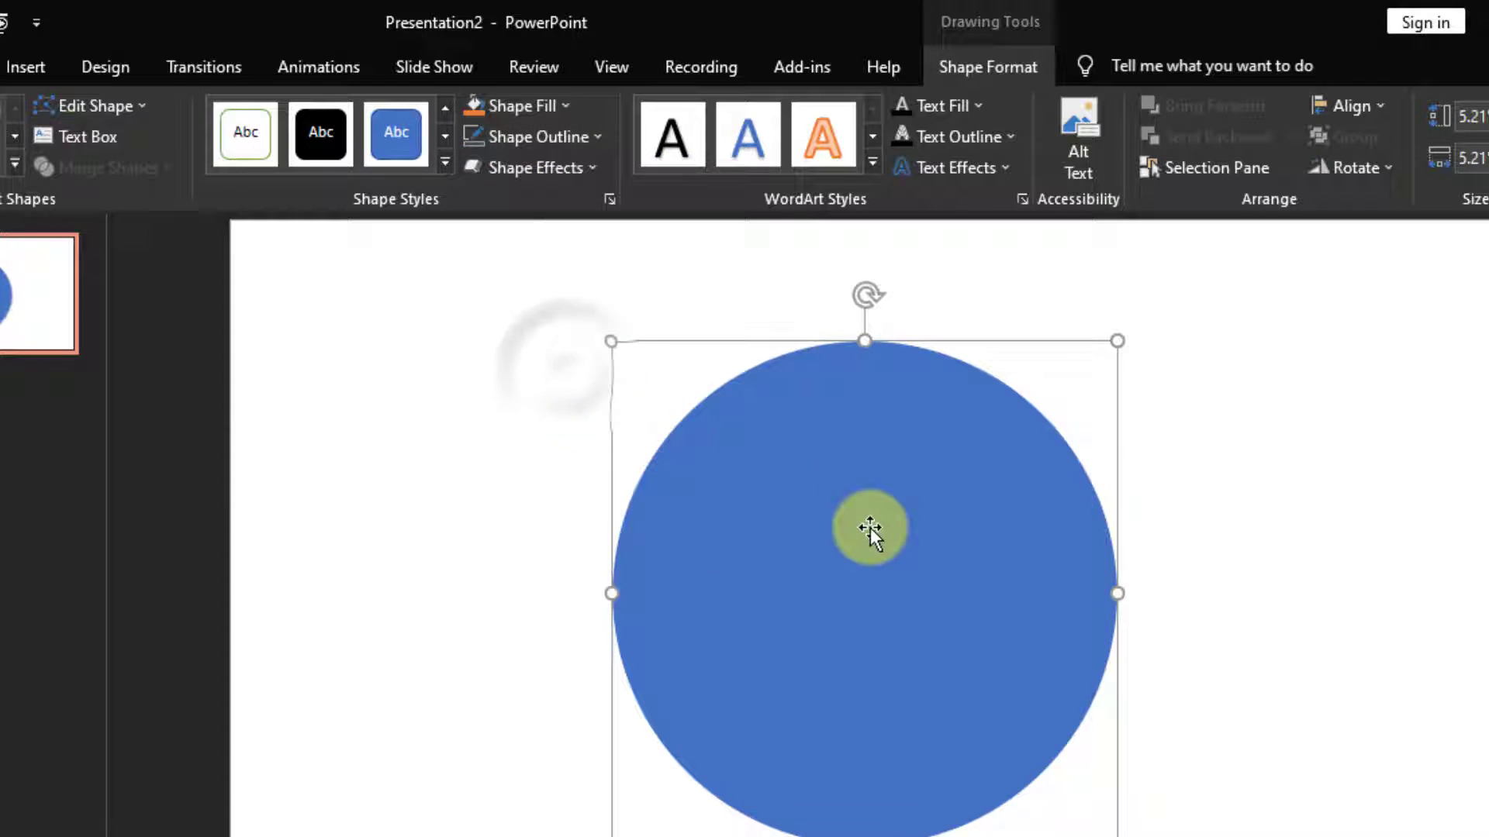
{"action": "left_click_drag", "start_coordinate": [841, 518], "coordinate": [784, 491]}
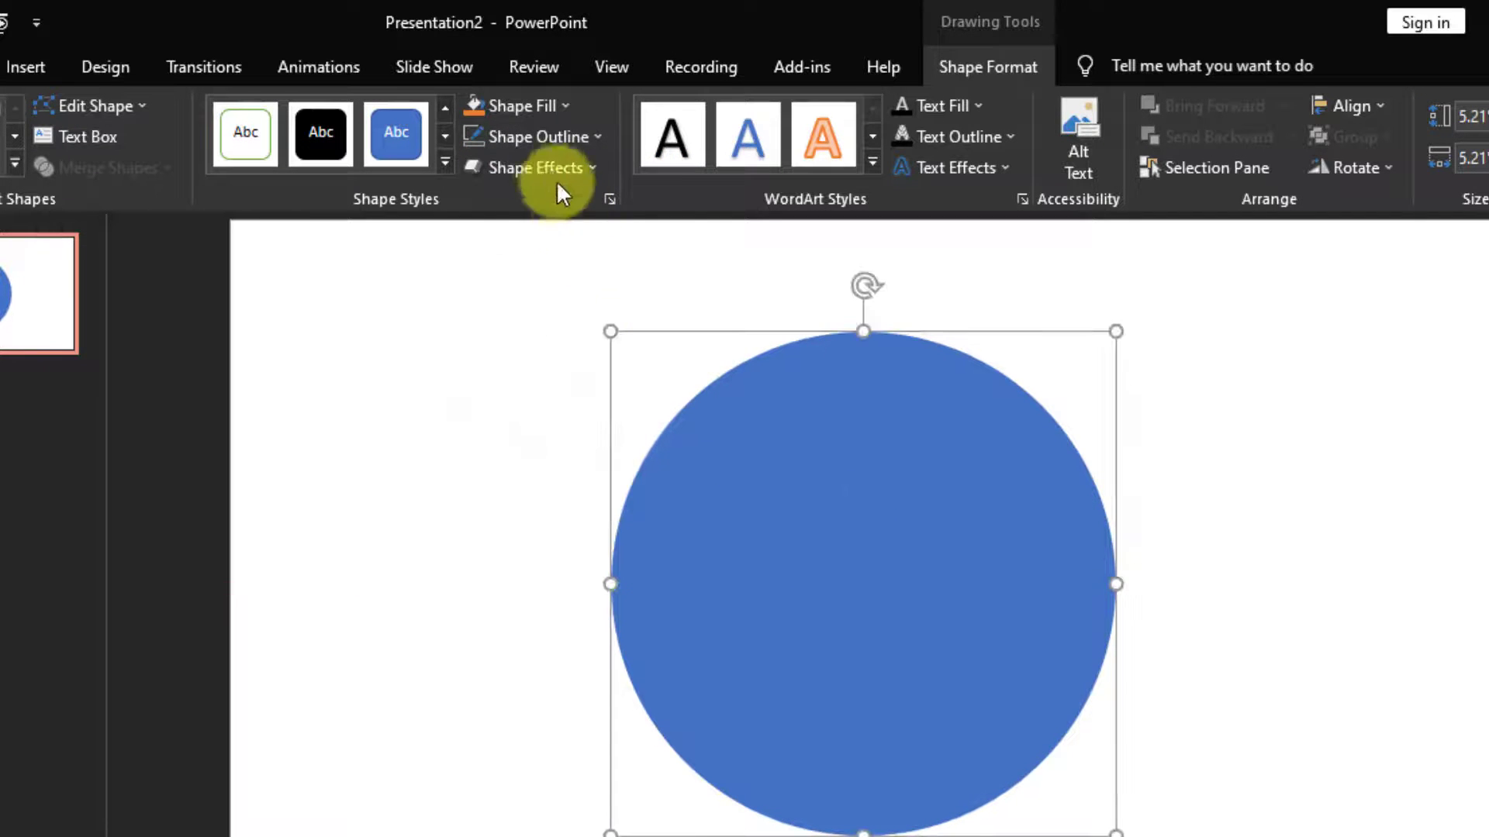
{"action": "left_click", "coordinate": [562, 105]}
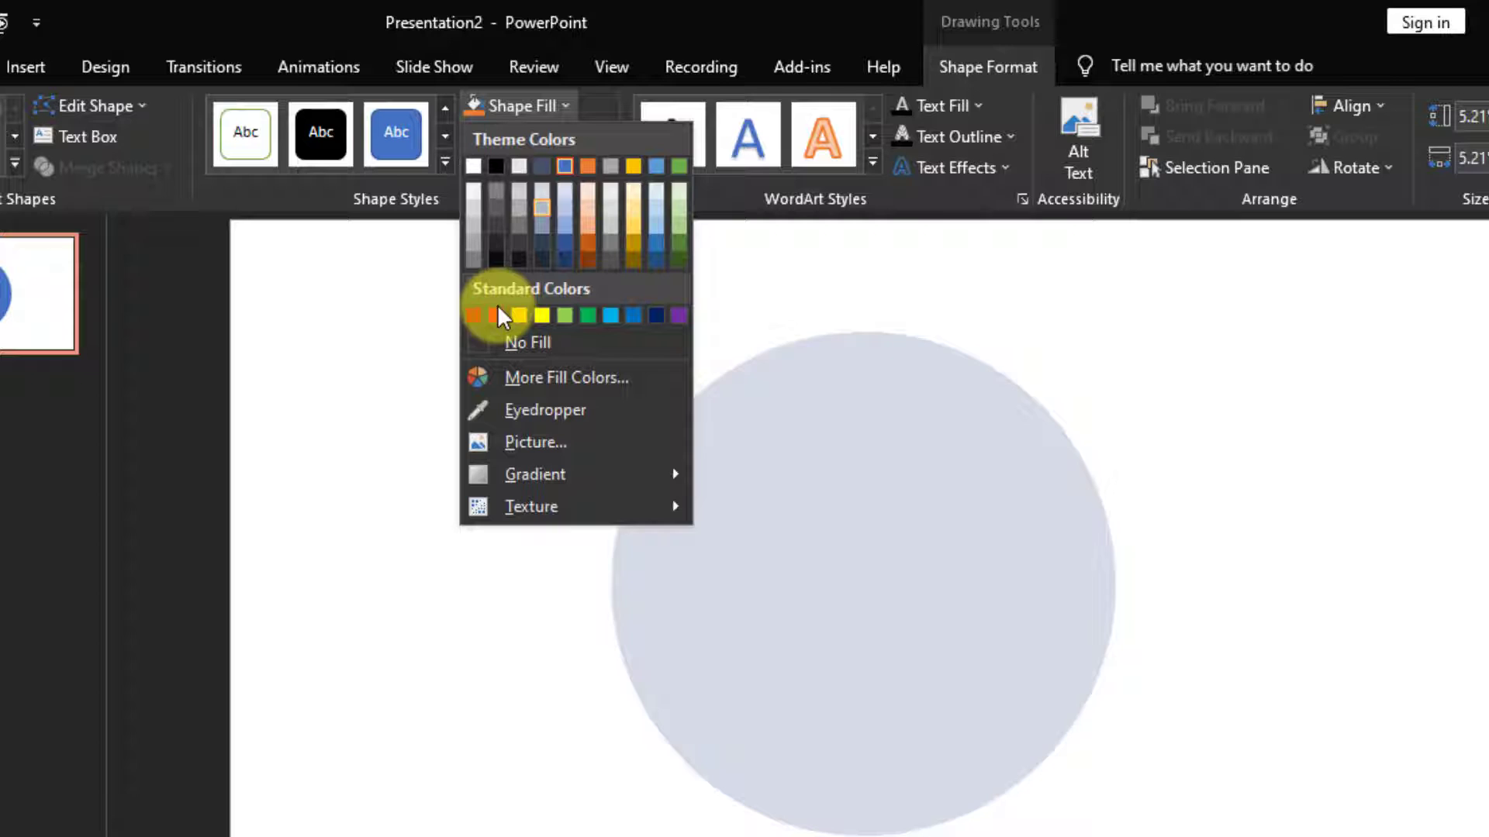
{"action": "left_click", "coordinate": [477, 310]}
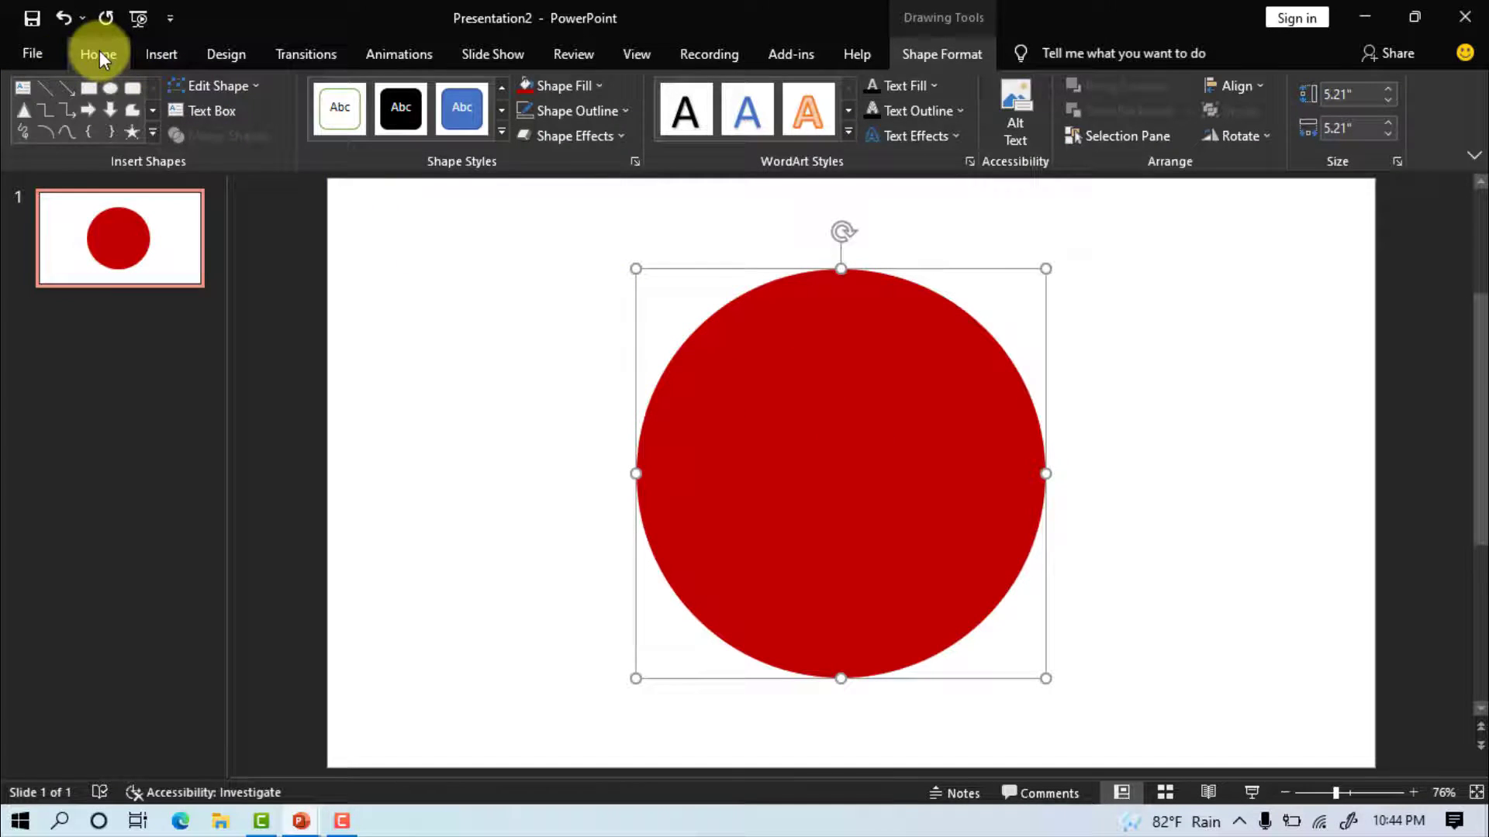
Paste a copy of the red circle and move it slightly right of the original.
{"action": "left_click", "coordinate": [99, 49]}
{"action": "left_click", "coordinate": [100, 253]}
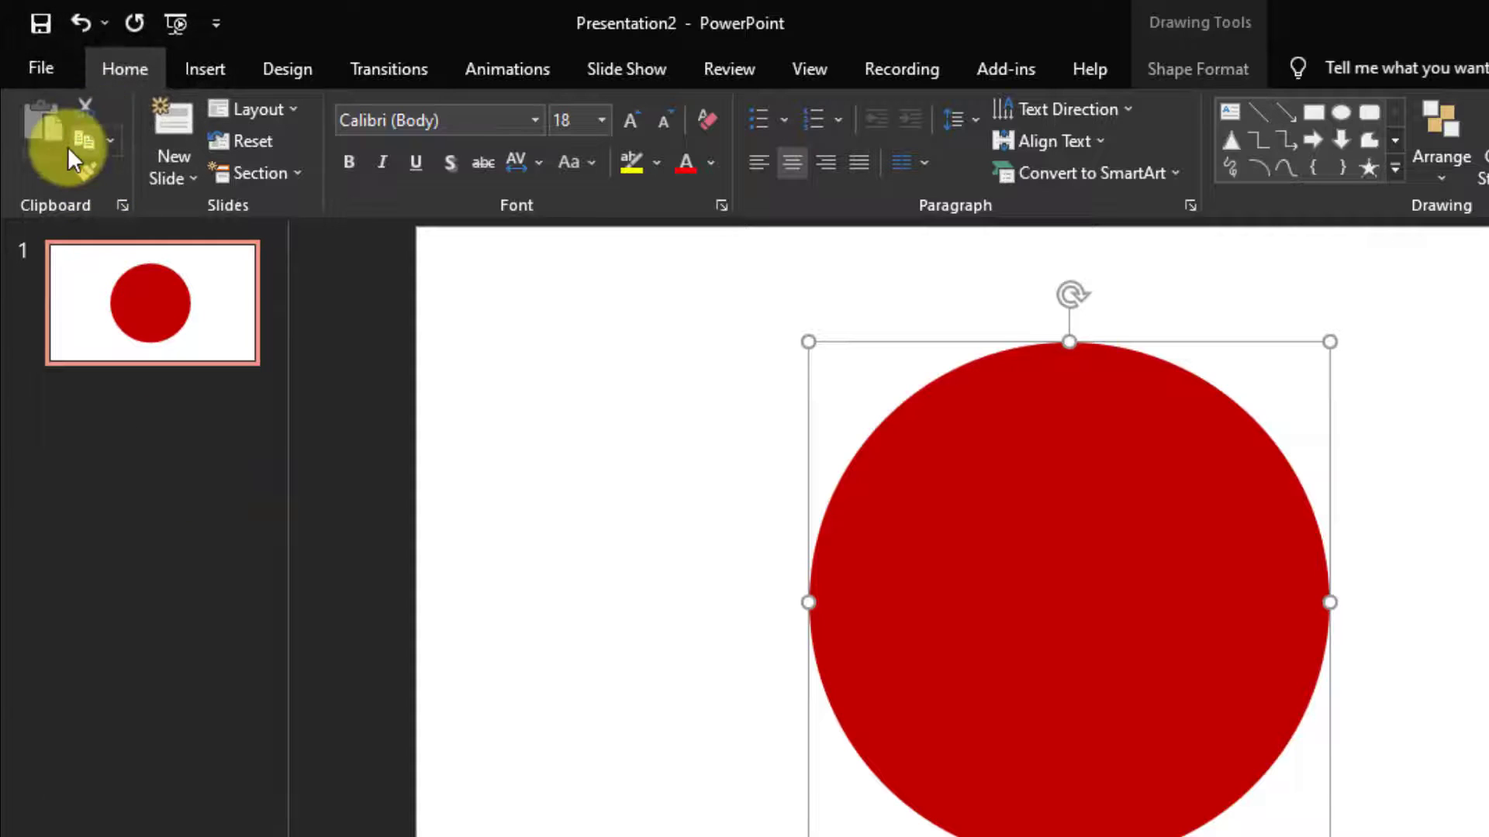
{"action": "left_click", "coordinate": [86, 134]}
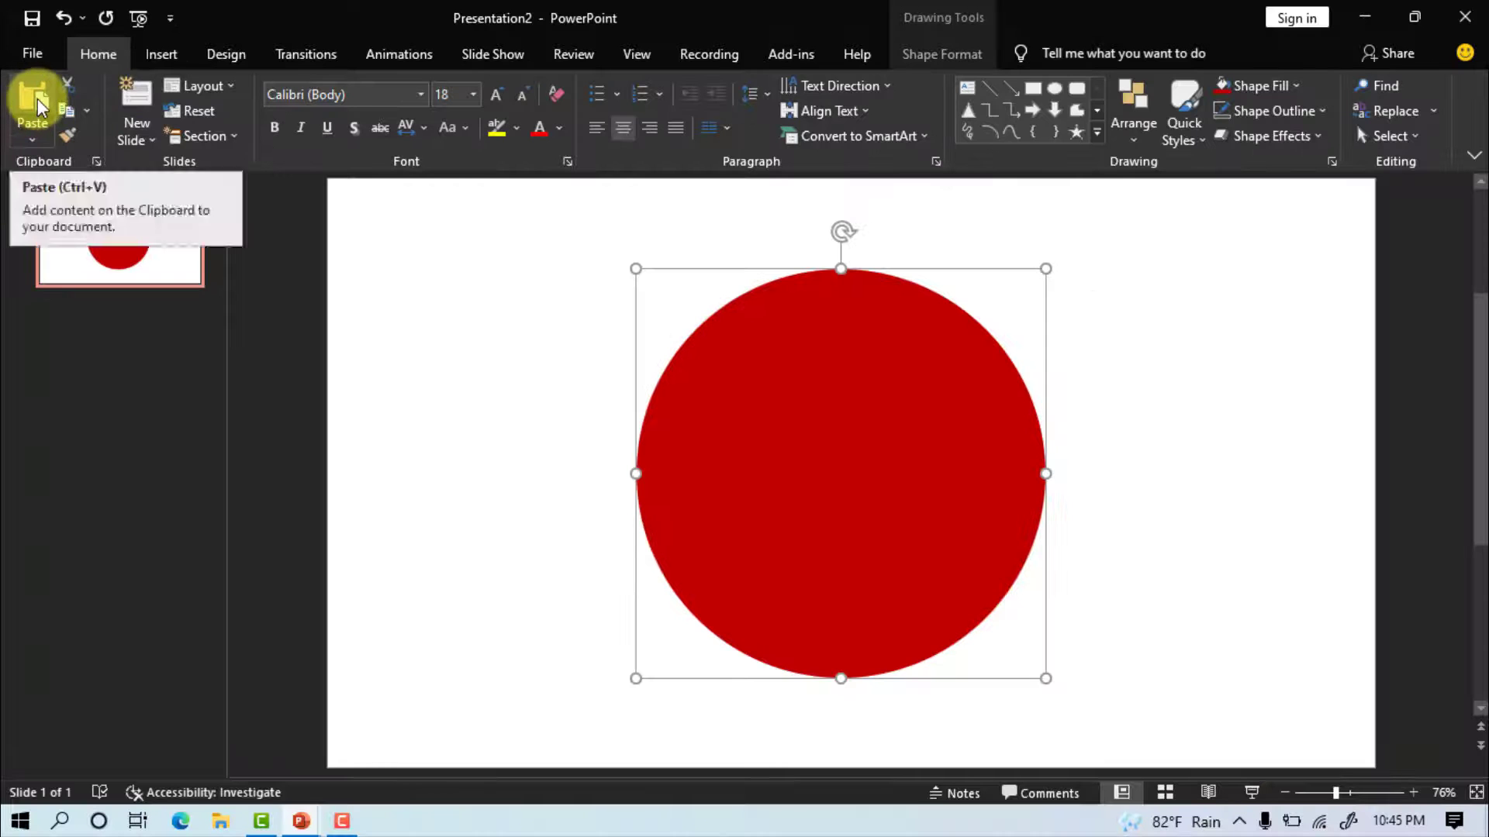
{"action": "left_click", "coordinate": [35, 106]}
{"action": "left_click_drag", "start_coordinate": [729, 498], "coordinate": [790, 492]}
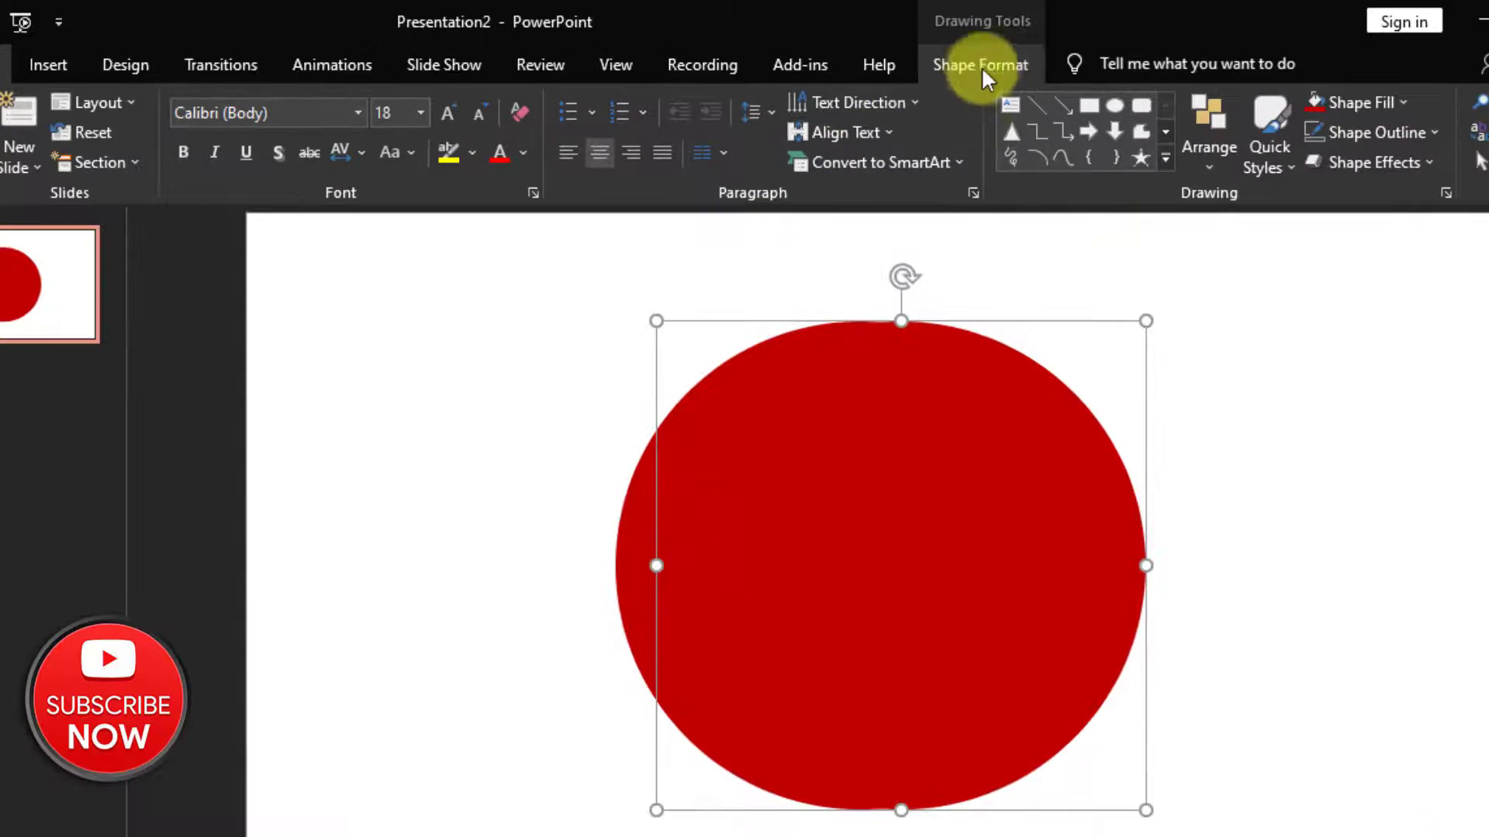
Fill the copy light blue, nudge it left, and select it together with the red circle.
{"action": "left_click", "coordinate": [981, 66]}
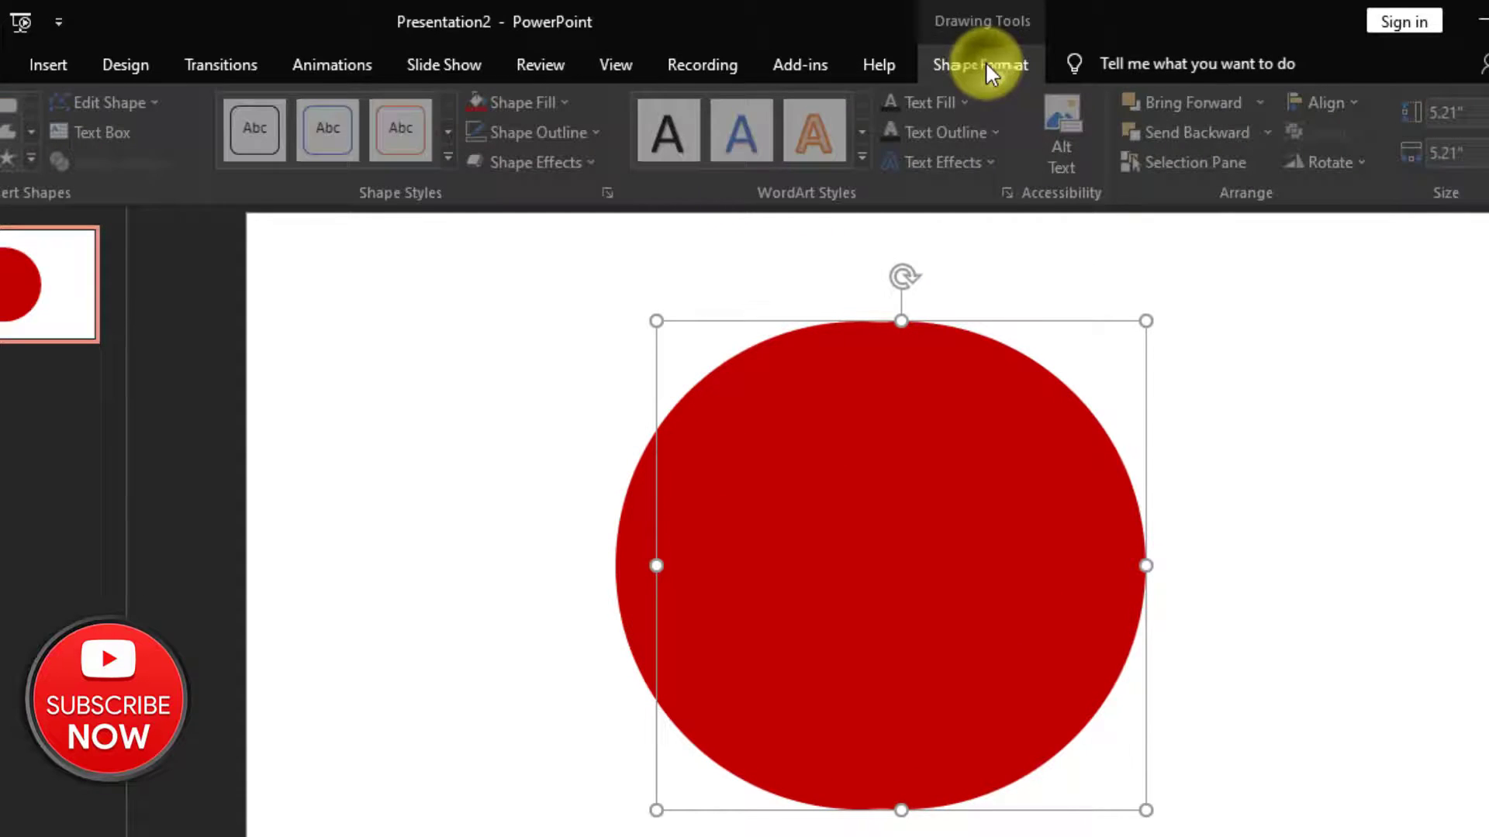
{"action": "left_click", "coordinate": [575, 99]}
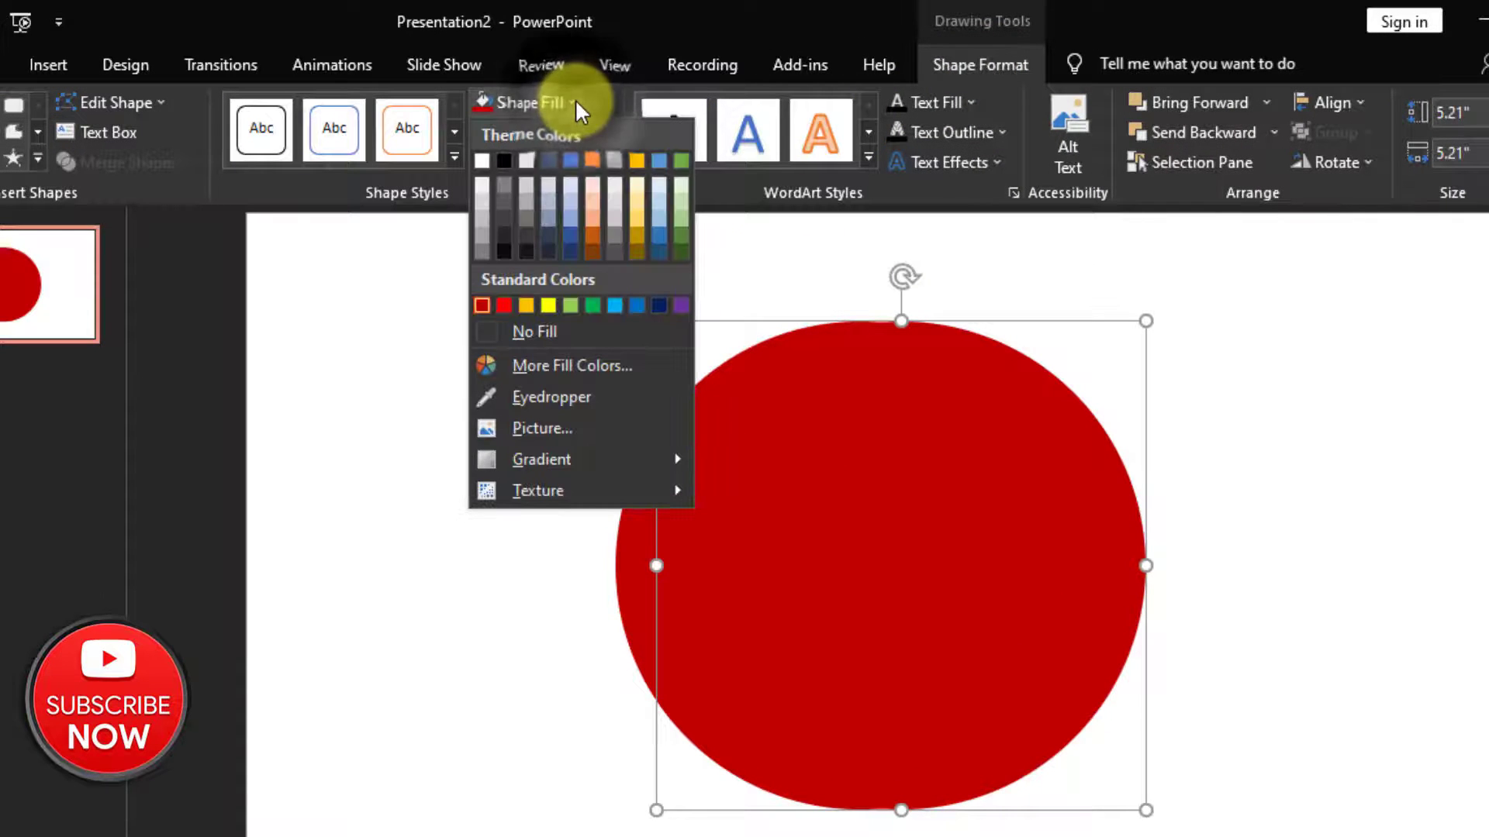
{"action": "left_click", "coordinate": [573, 211]}
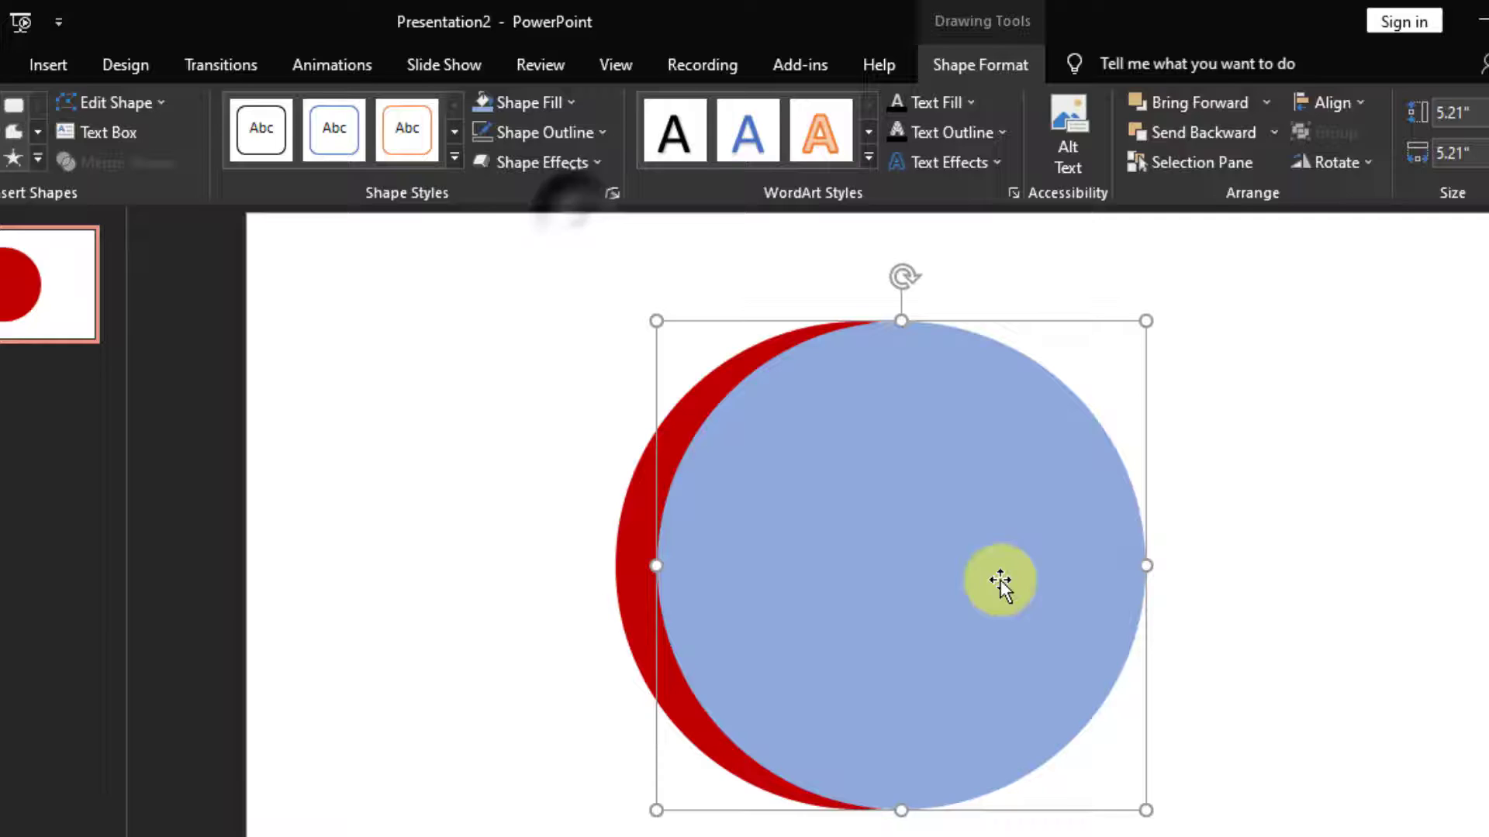
{"action": "key", "text": "Left"}
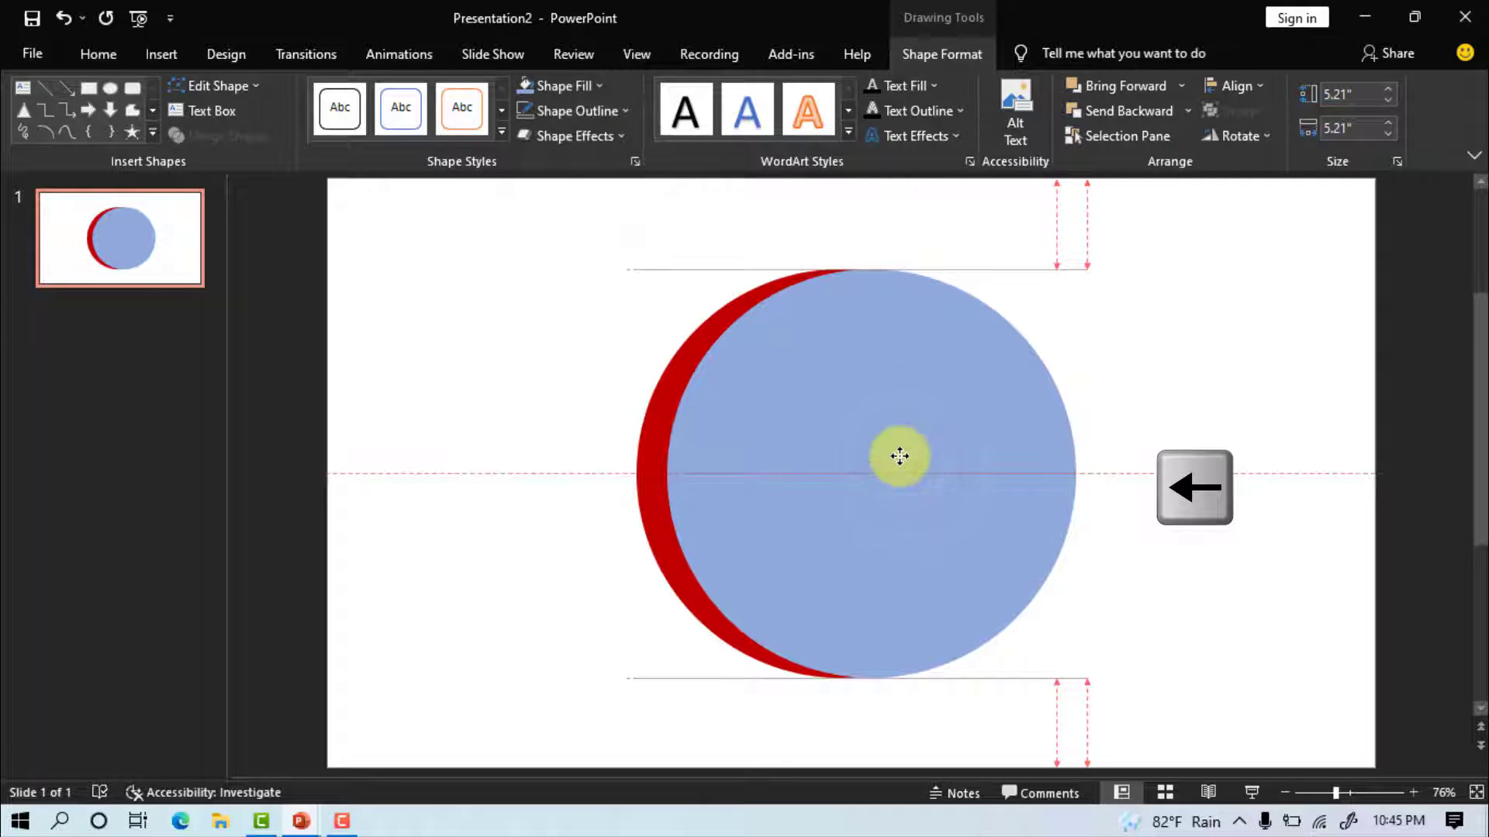
{"action": "left_click", "coordinate": [643, 475], "text": "shift"}
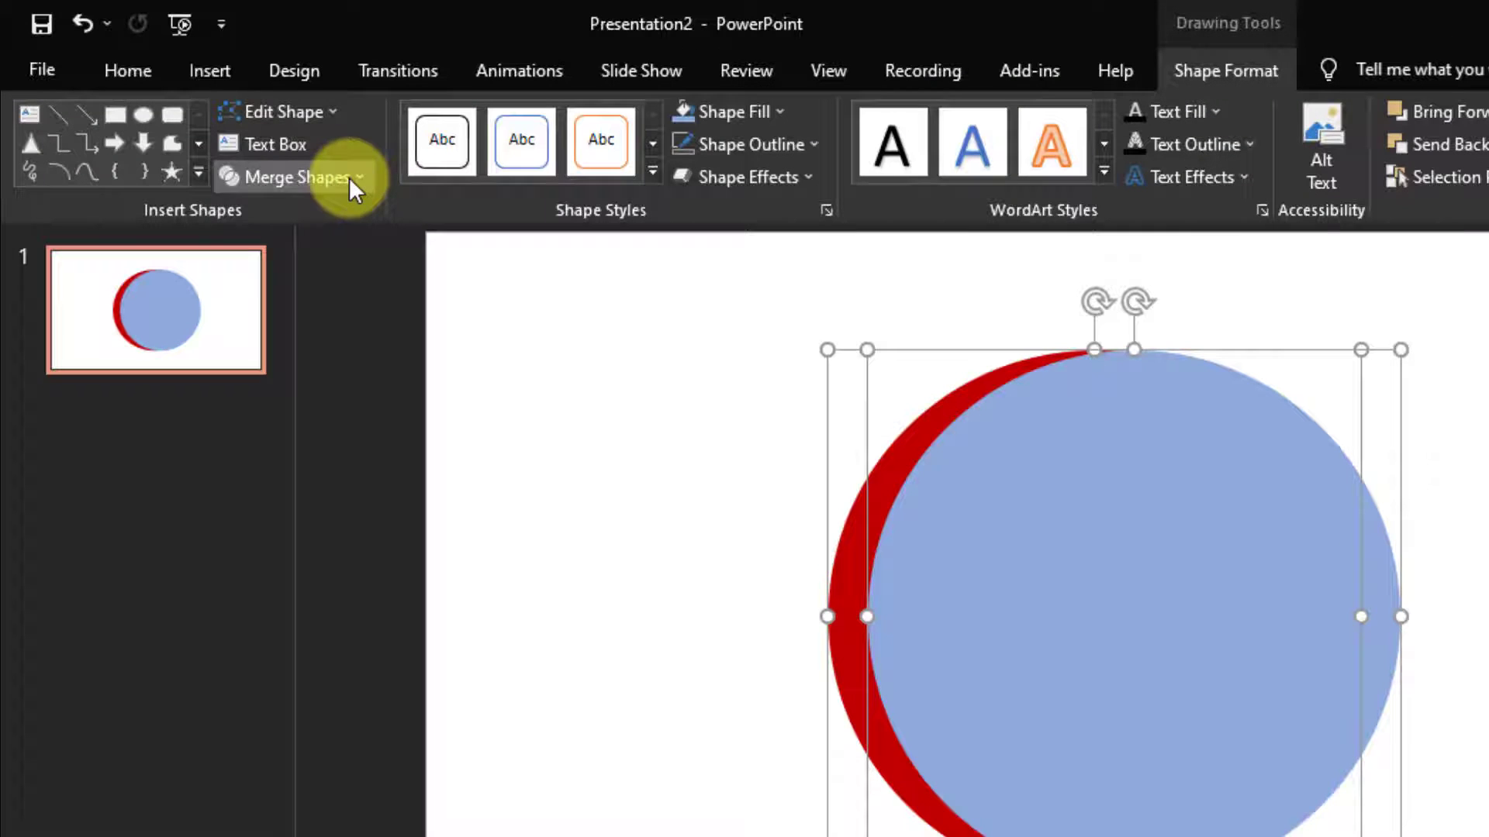
Fragment the two circles and delete the lens and right pieces, leaving the left crescent.
{"action": "left_click", "coordinate": [270, 135]}
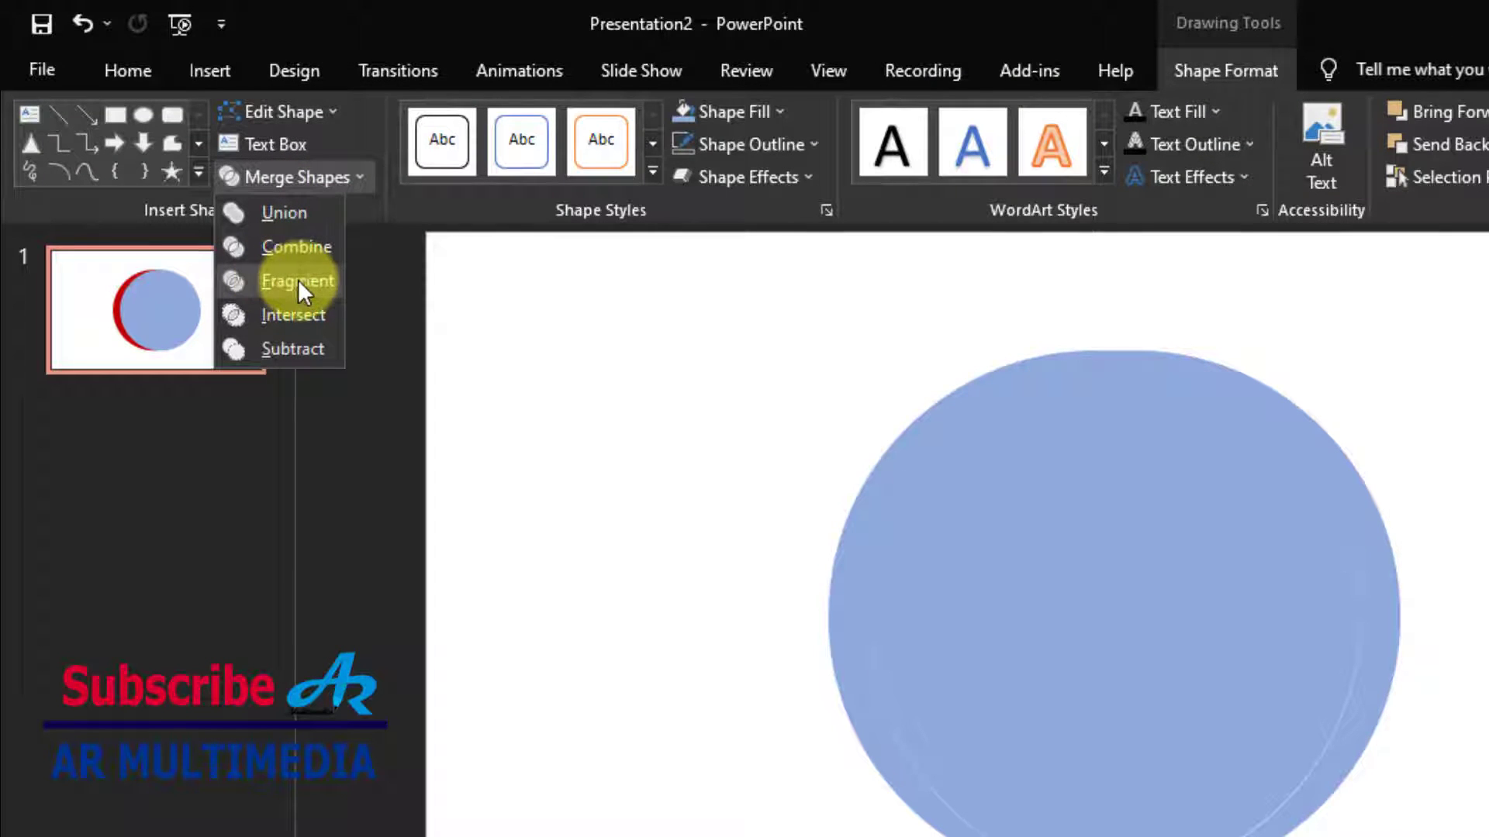
{"action": "left_click", "coordinate": [298, 280]}
{"action": "left_click", "coordinate": [973, 422]}
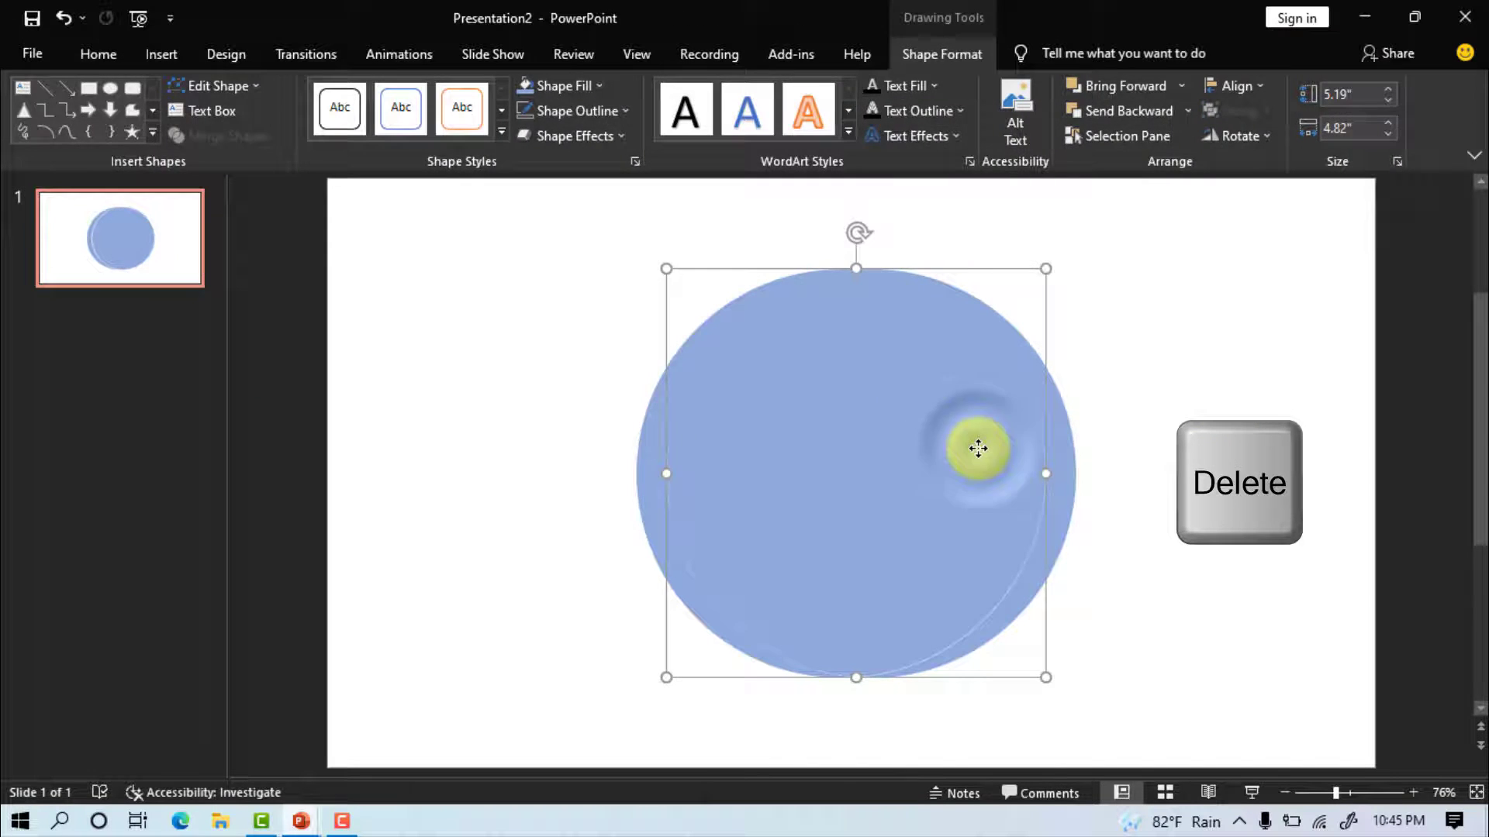
{"action": "key", "text": "Delete"}
{"action": "left_click", "coordinate": [1039, 440]}
{"action": "key", "text": "Delete"}
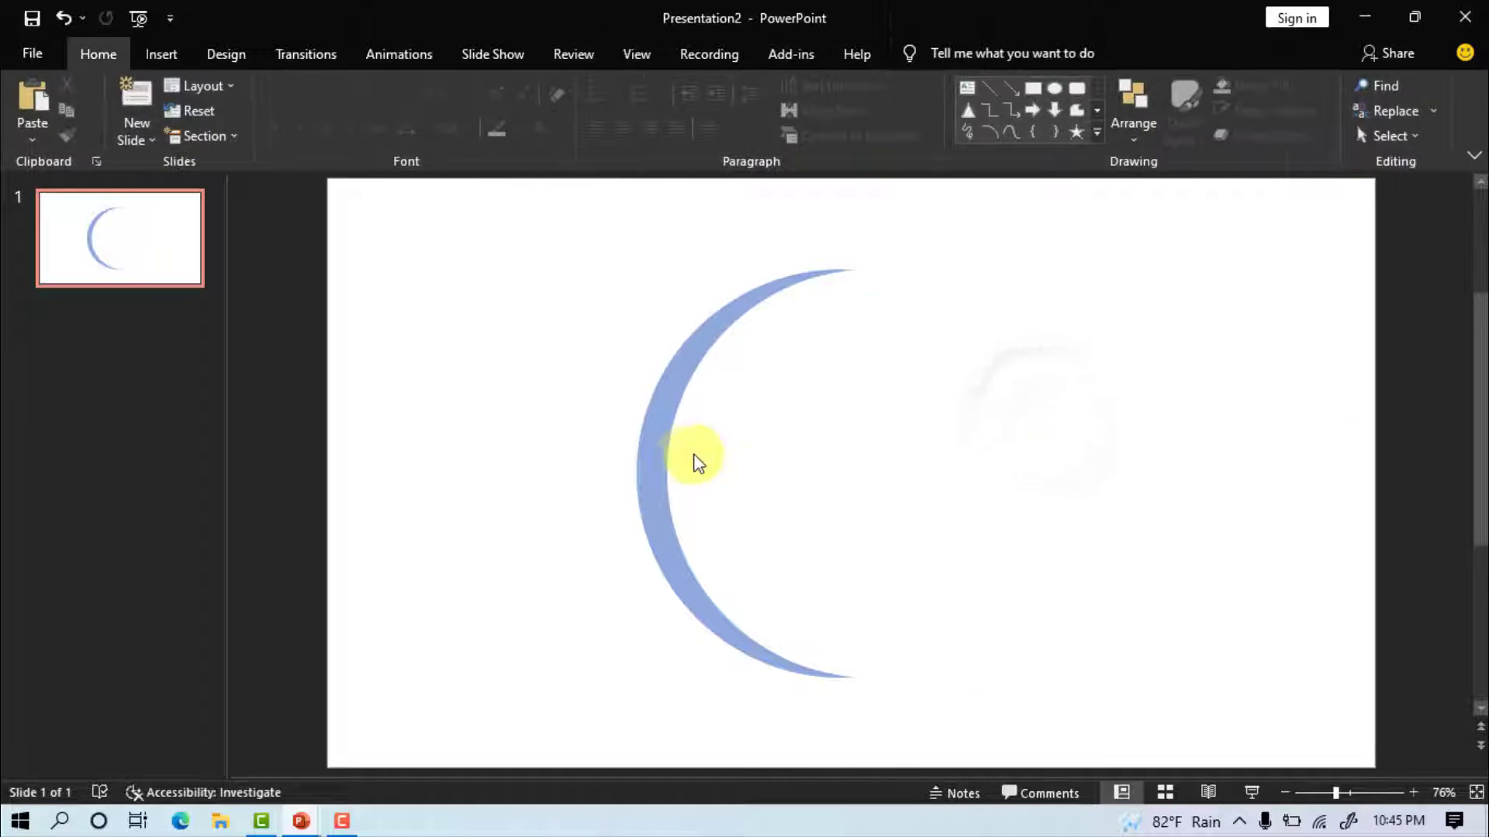
Fill the remaining crescent red.
{"action": "left_click", "coordinate": [660, 449]}
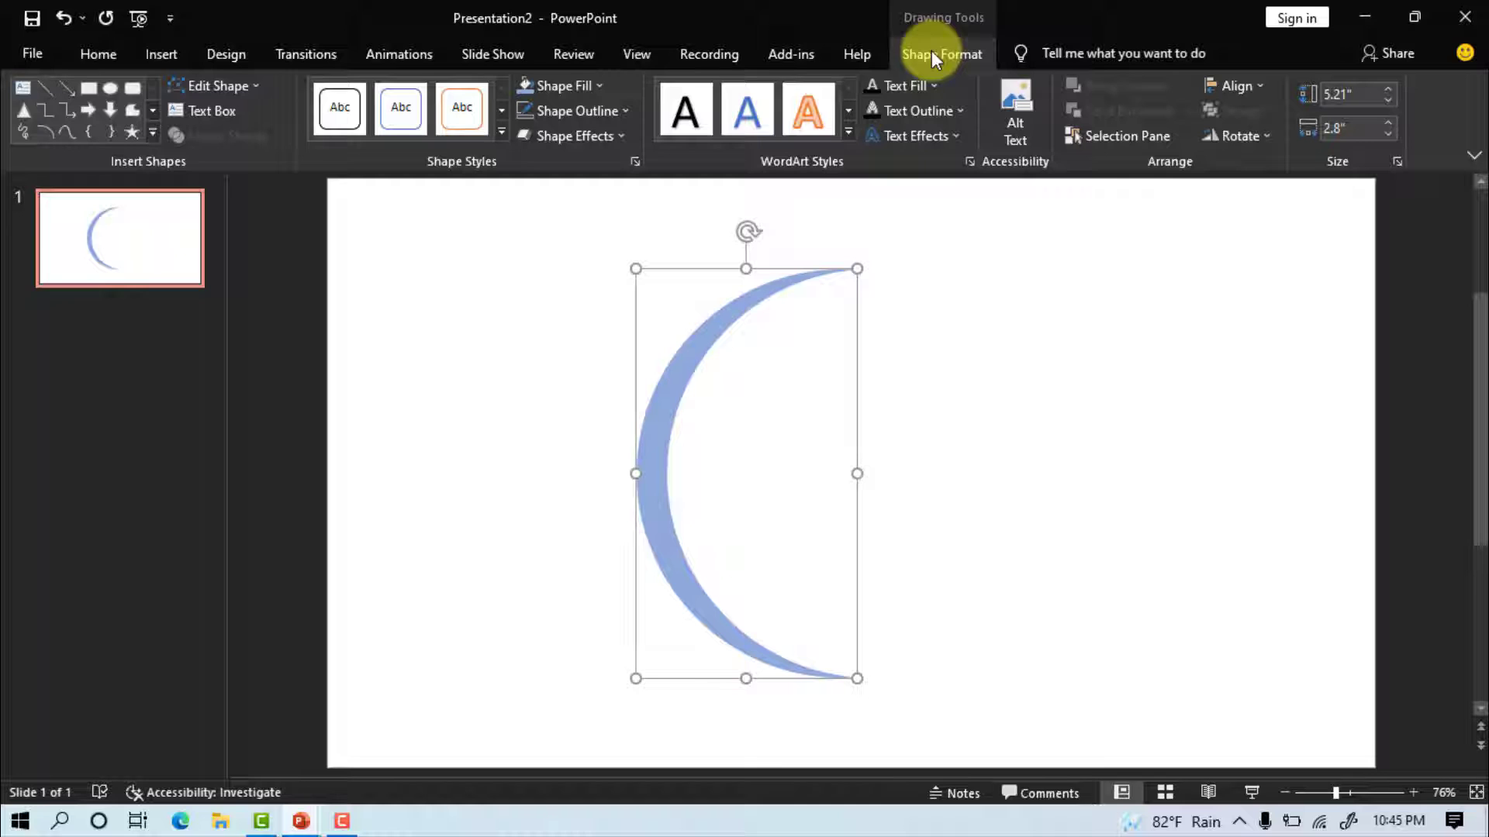
{"action": "left_click", "coordinate": [601, 86]}
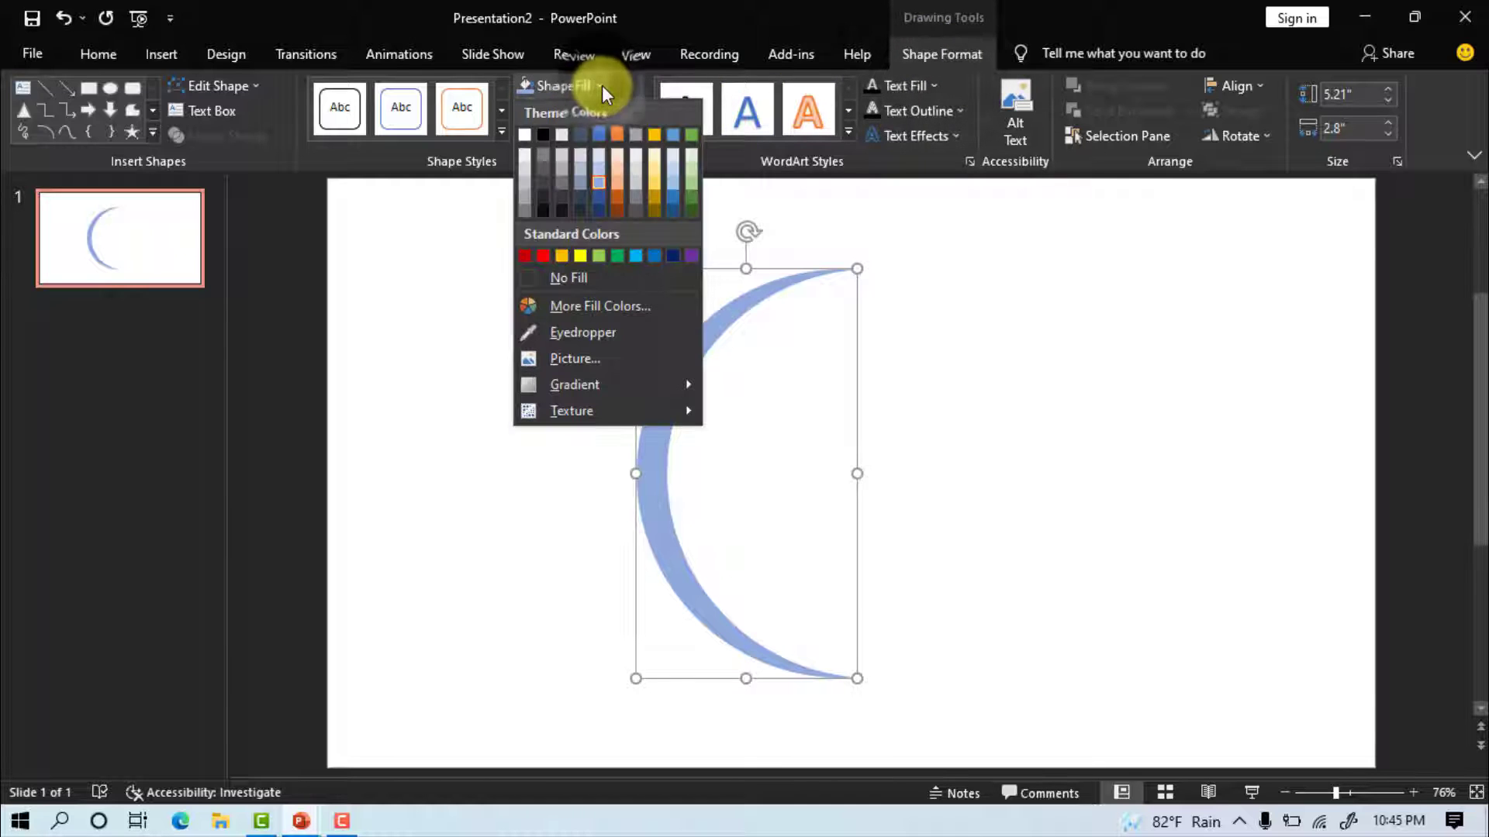
{"action": "left_click", "coordinate": [527, 256]}
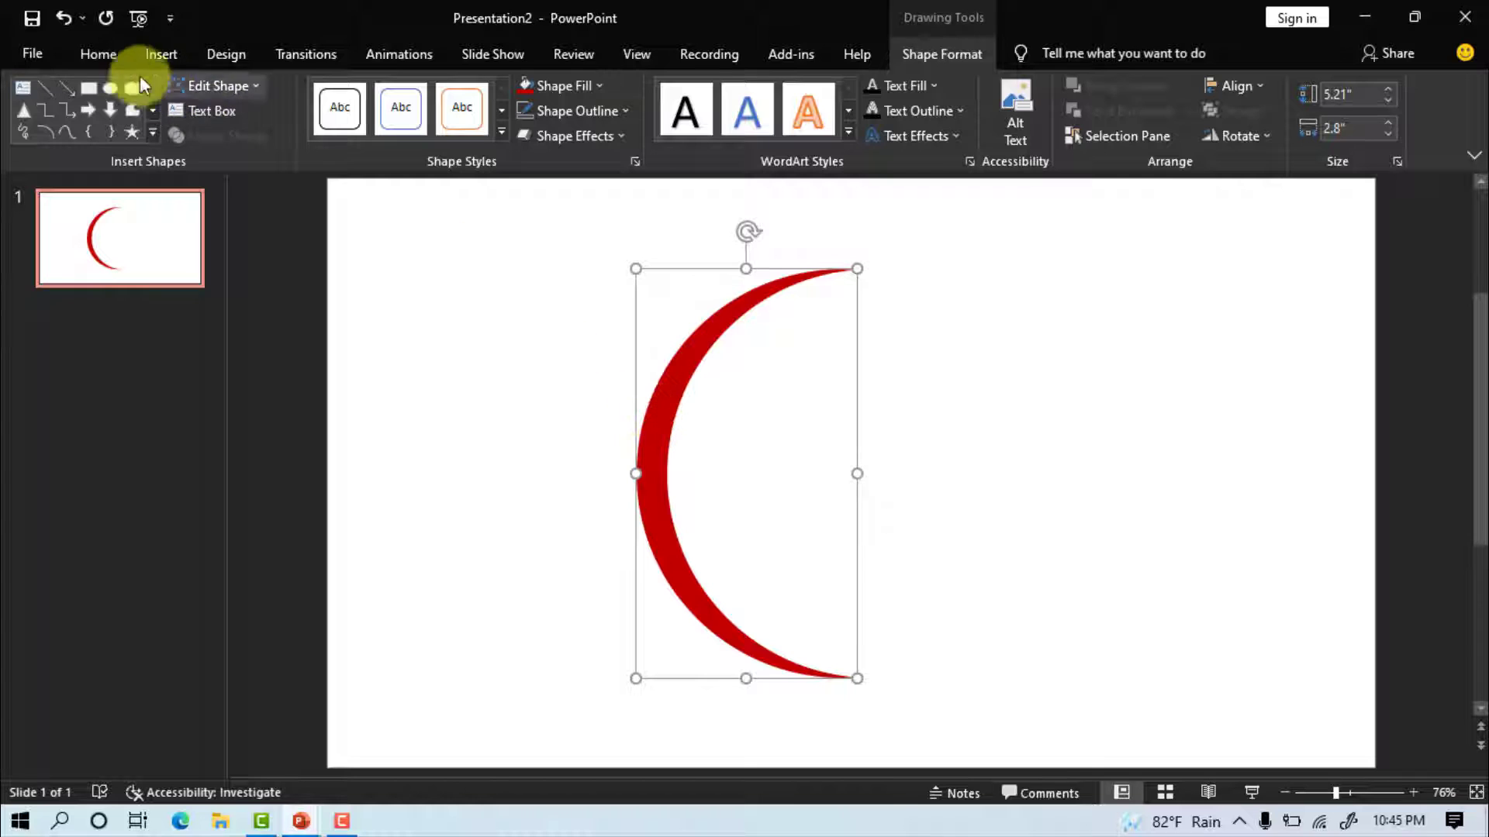
{"action": "left_click", "coordinate": [96, 53]}
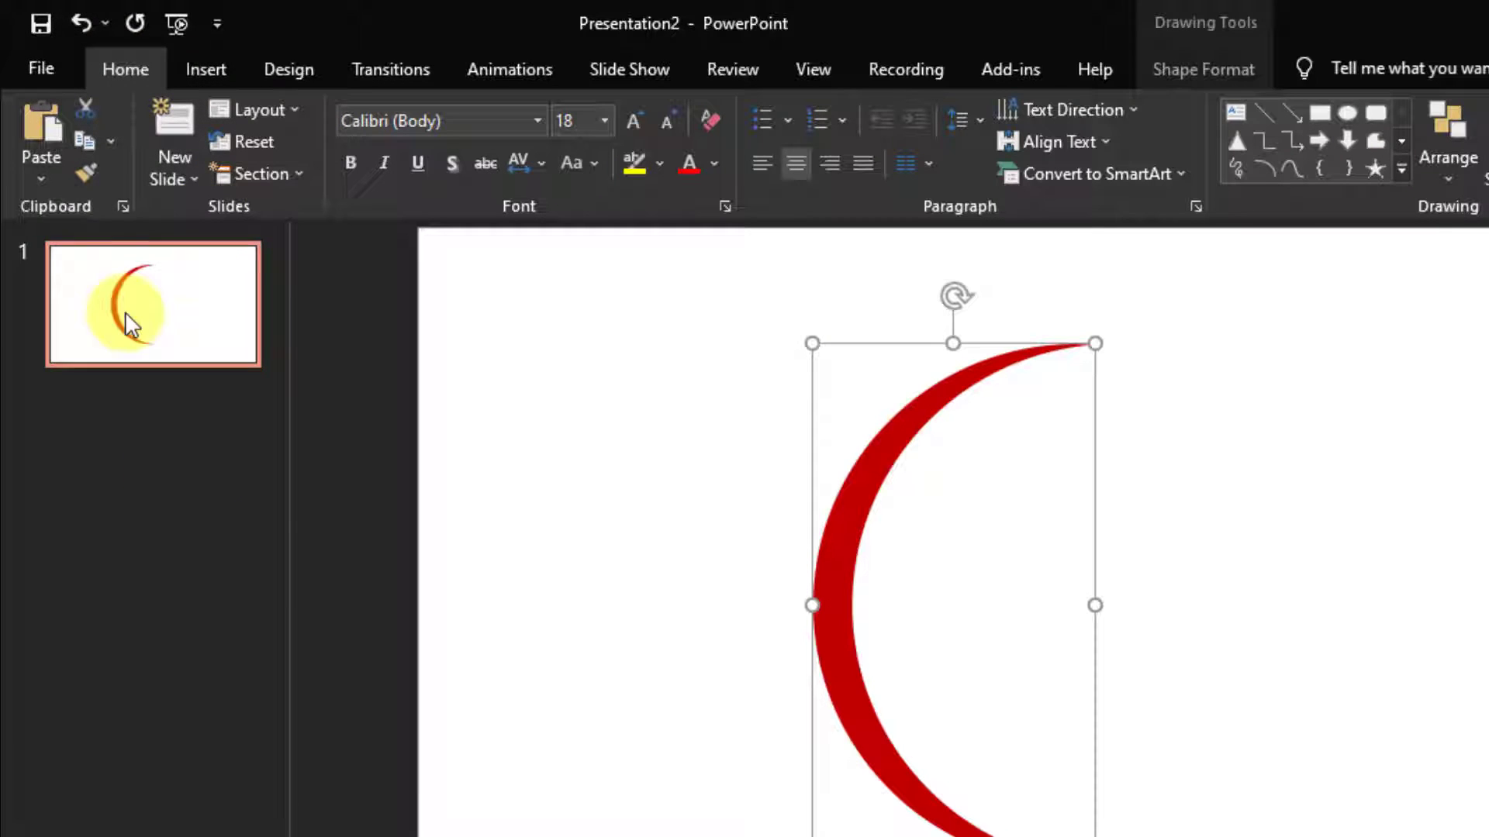
Paste a duplicate crescent, move it right and rotate it.
{"action": "key", "text": "ctrl+c"}
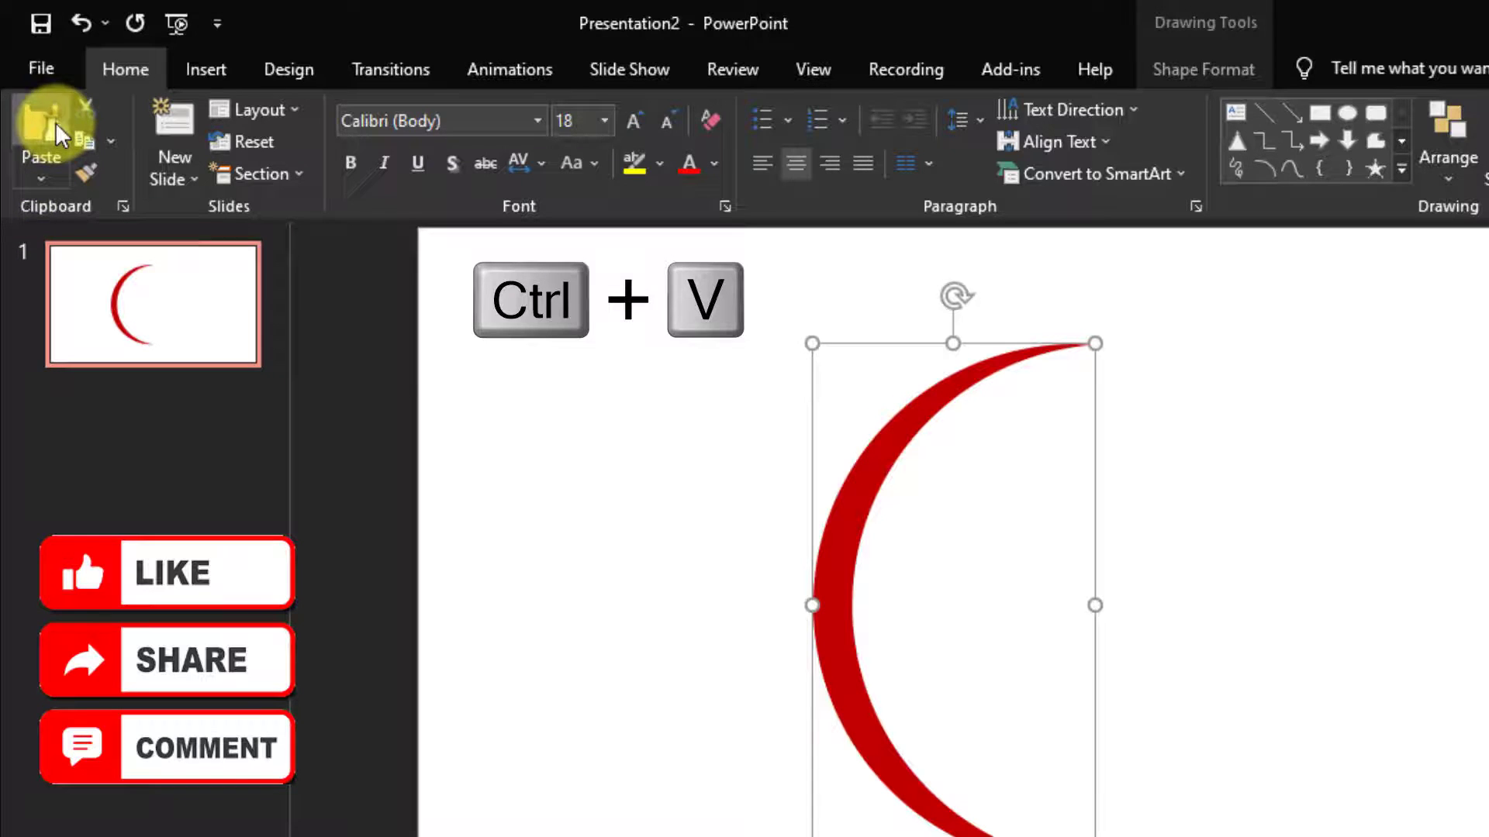
{"action": "key", "text": "ctrl+v"}
{"action": "mouse_move", "coordinate": [658, 455]}
{"action": "left_mouse_down"}
{"action": "mouse_move", "coordinate": [680, 445]}
{"action": "mouse_move", "coordinate": [752, 488]}
{"action": "left_mouse_up"}
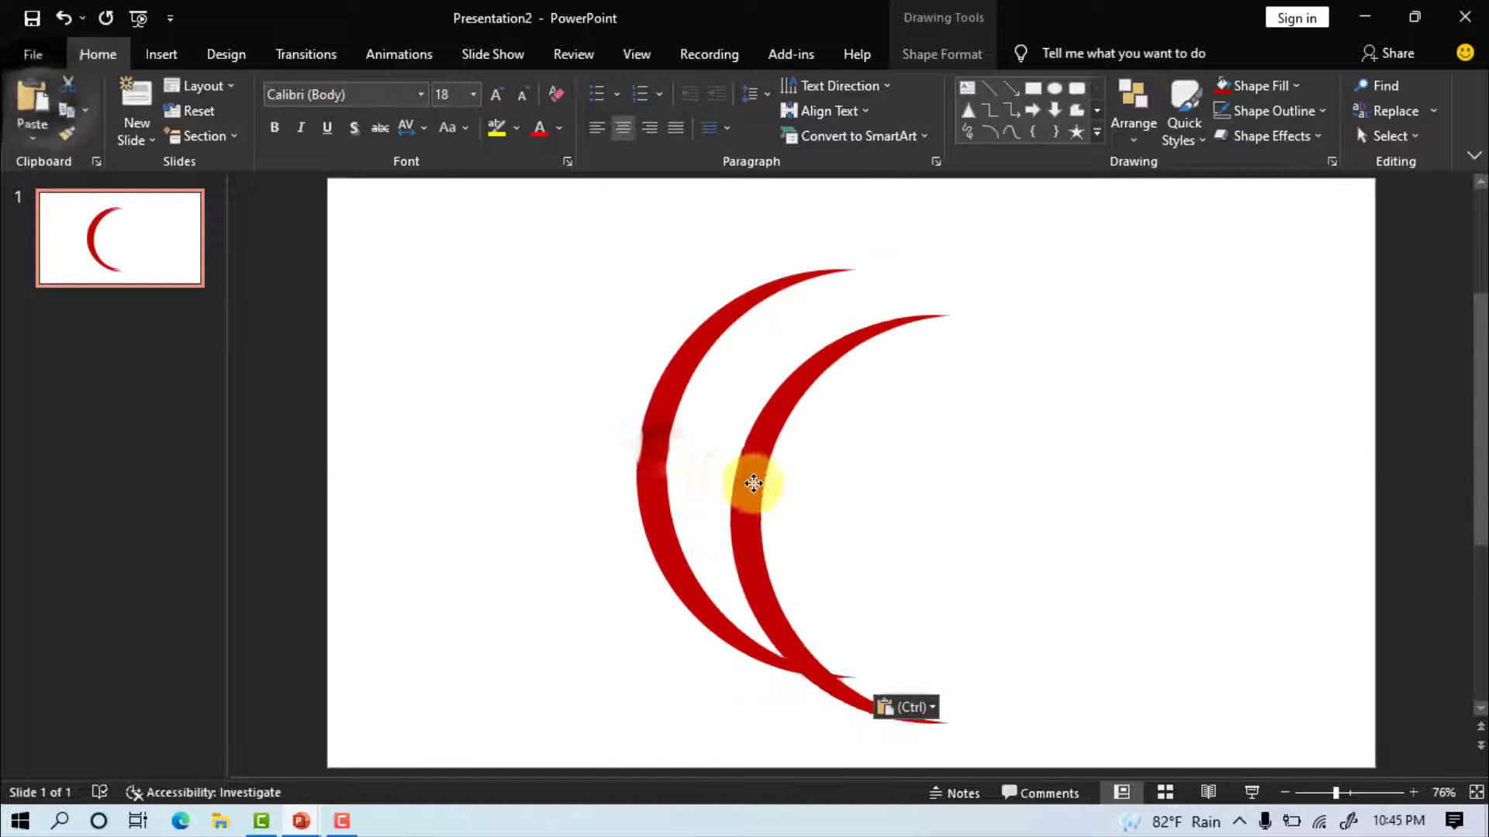
{"action": "mouse_move", "coordinate": [851, 249]}
{"action": "left_mouse_down"}
{"action": "mouse_move", "coordinate": [751, 316]}
{"action": "mouse_move", "coordinate": [772, 595]}
{"action": "left_mouse_up"}
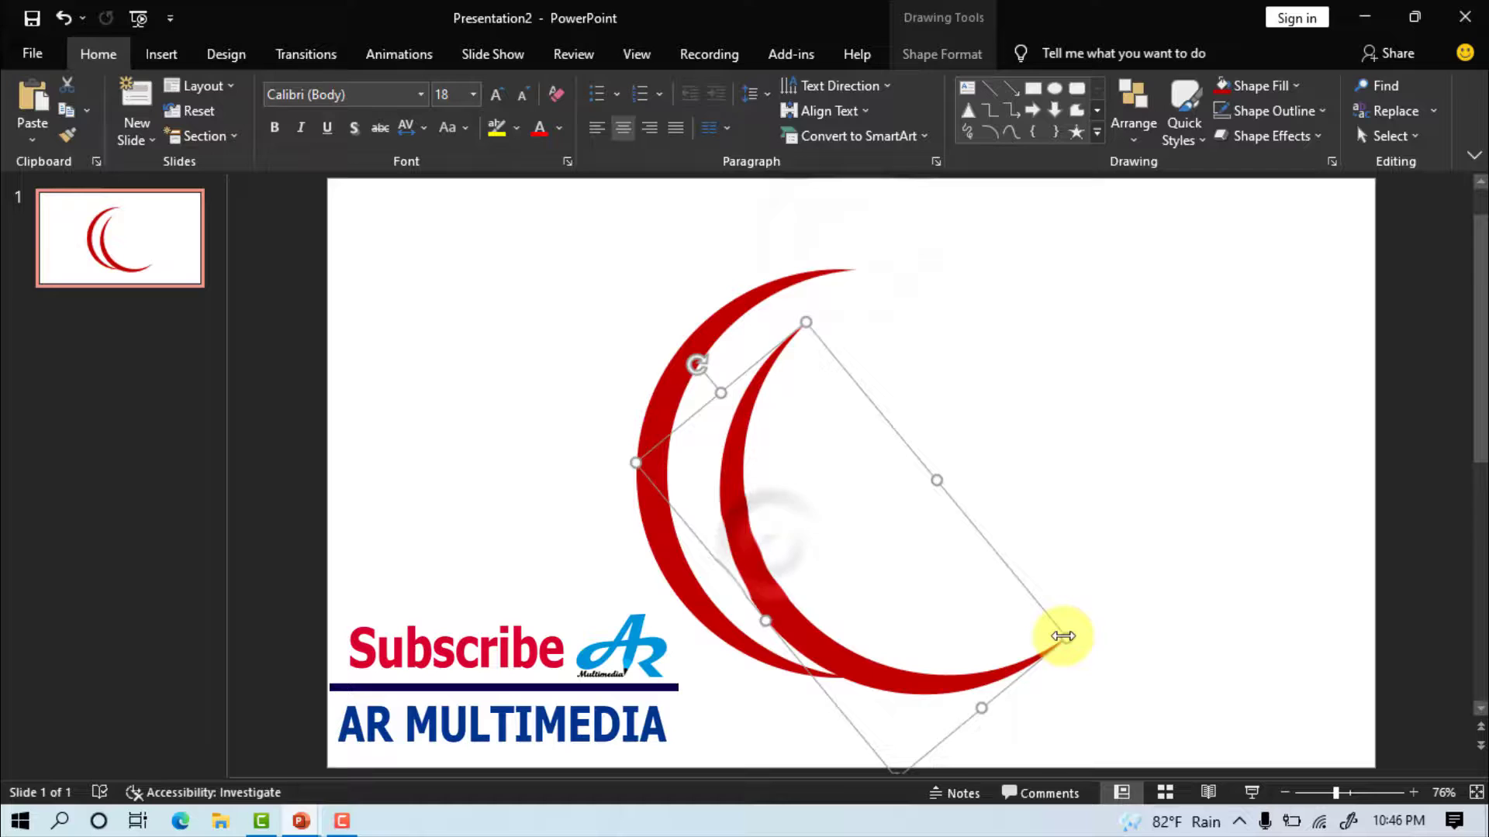
Shrink and rotate the copy so it nests inside the outer crescent, then select the outer one.
{"action": "left_click_drag", "start_coordinate": [1056, 632], "coordinate": [1014, 617]}
{"action": "mouse_move", "coordinate": [724, 523]}
{"action": "left_mouse_down"}
{"action": "mouse_move", "coordinate": [737, 558]}
{"action": "mouse_move", "coordinate": [708, 516]}
{"action": "left_mouse_up"}
{"action": "left_click_drag", "start_coordinate": [960, 679], "coordinate": [964, 659]}
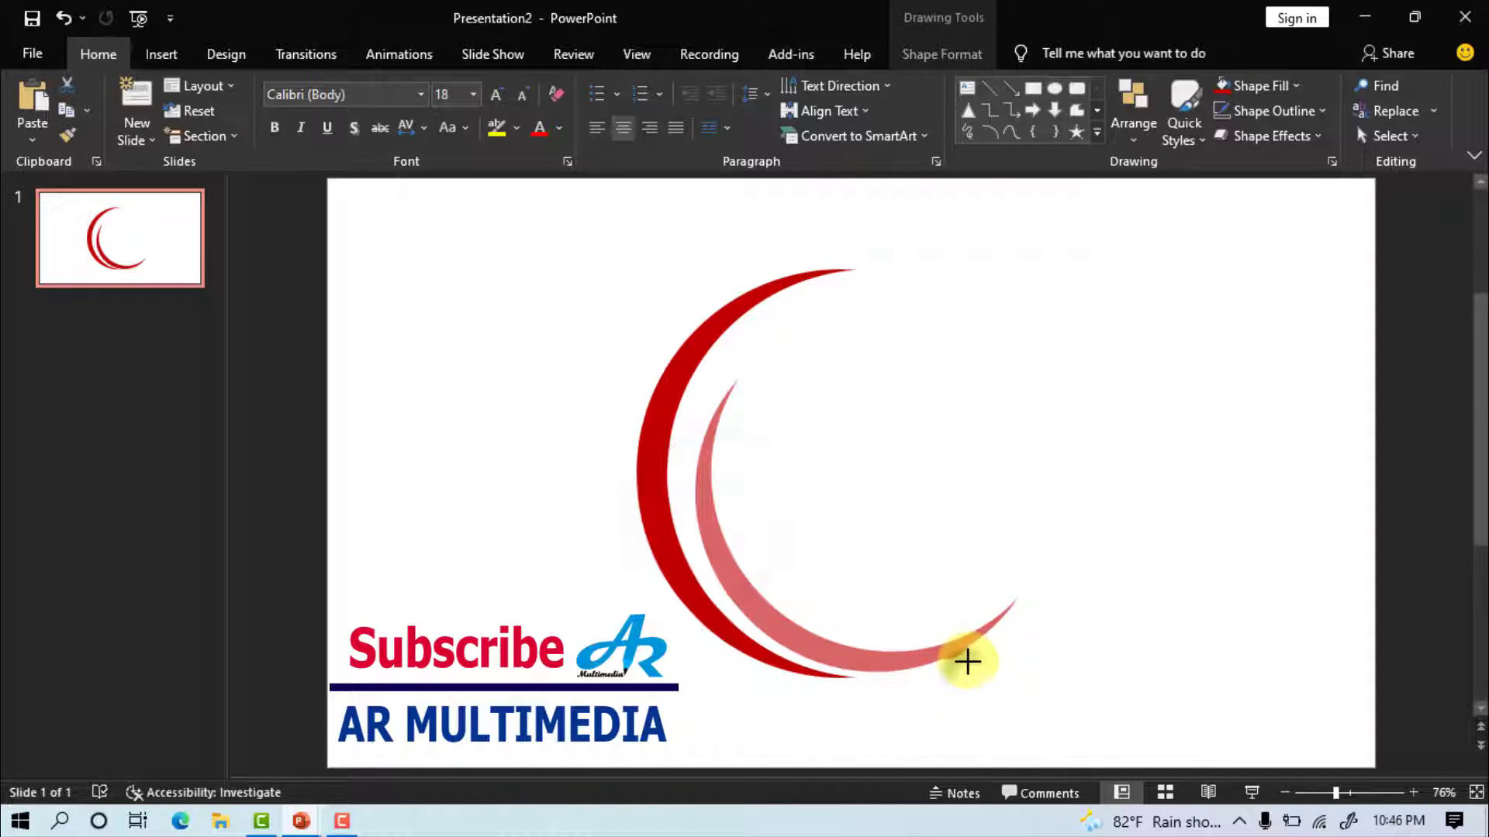
{"action": "left_click_drag", "start_coordinate": [652, 427], "coordinate": [629, 479]}
{"action": "left_click", "coordinate": [857, 628]}
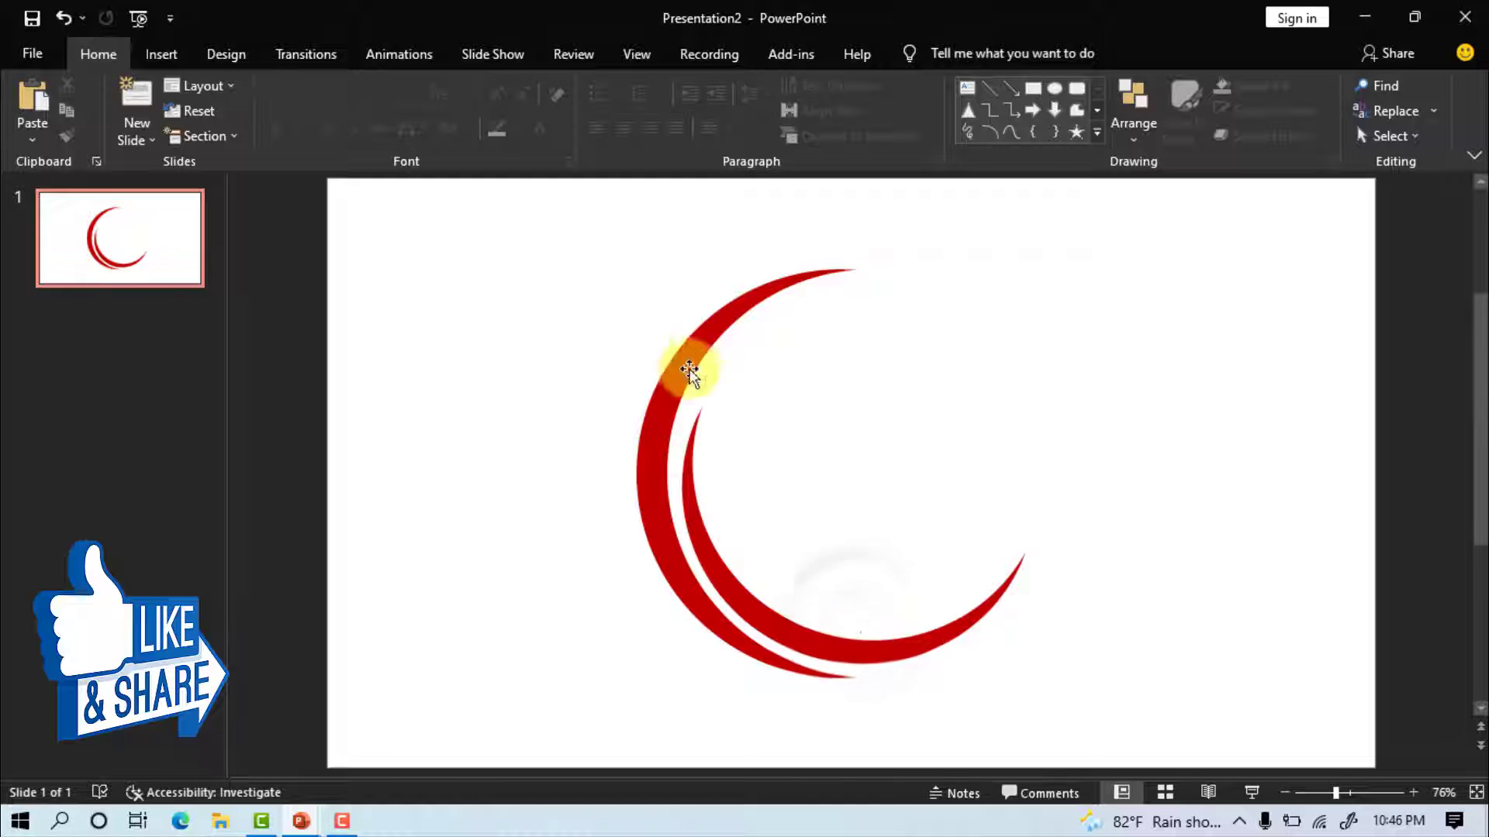
{"action": "left_click", "coordinate": [687, 370]}
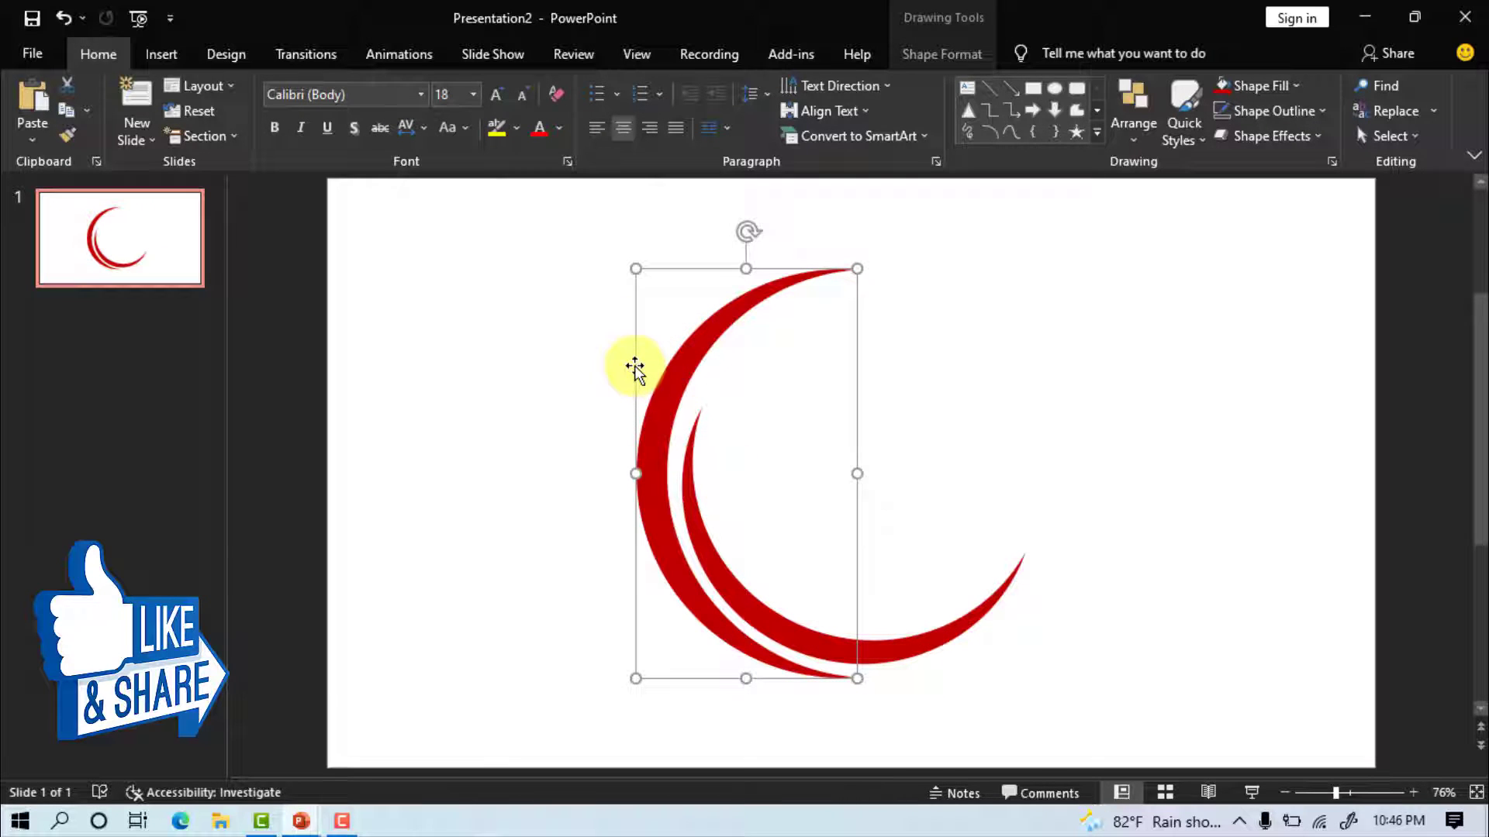
Paste a third crescent, move it up-right and rotate it about 45° clockwise.
{"action": "key", "text": "ctrl+c"}
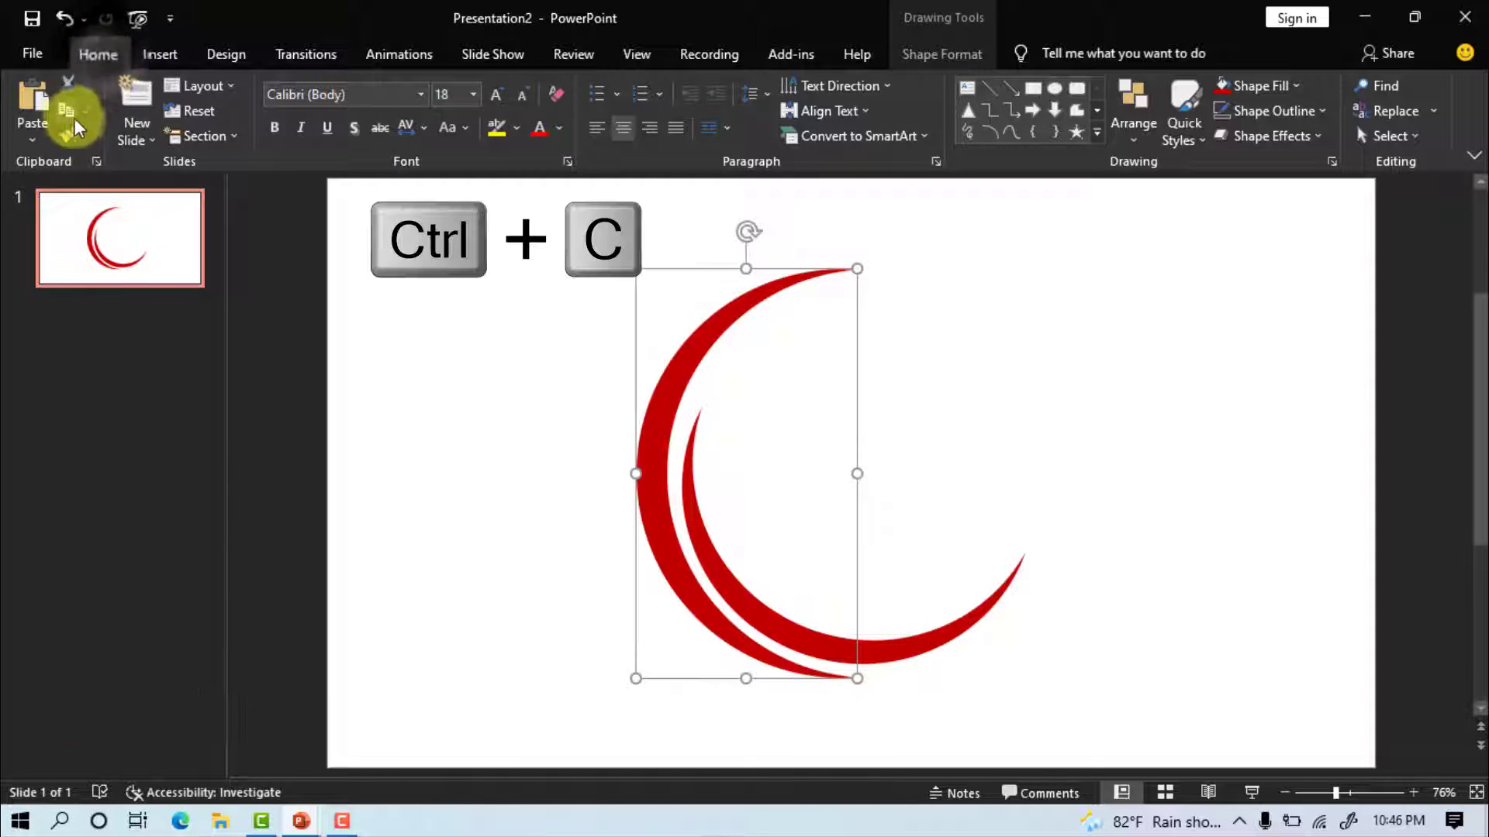
{"action": "key", "text": "ctrl+v"}
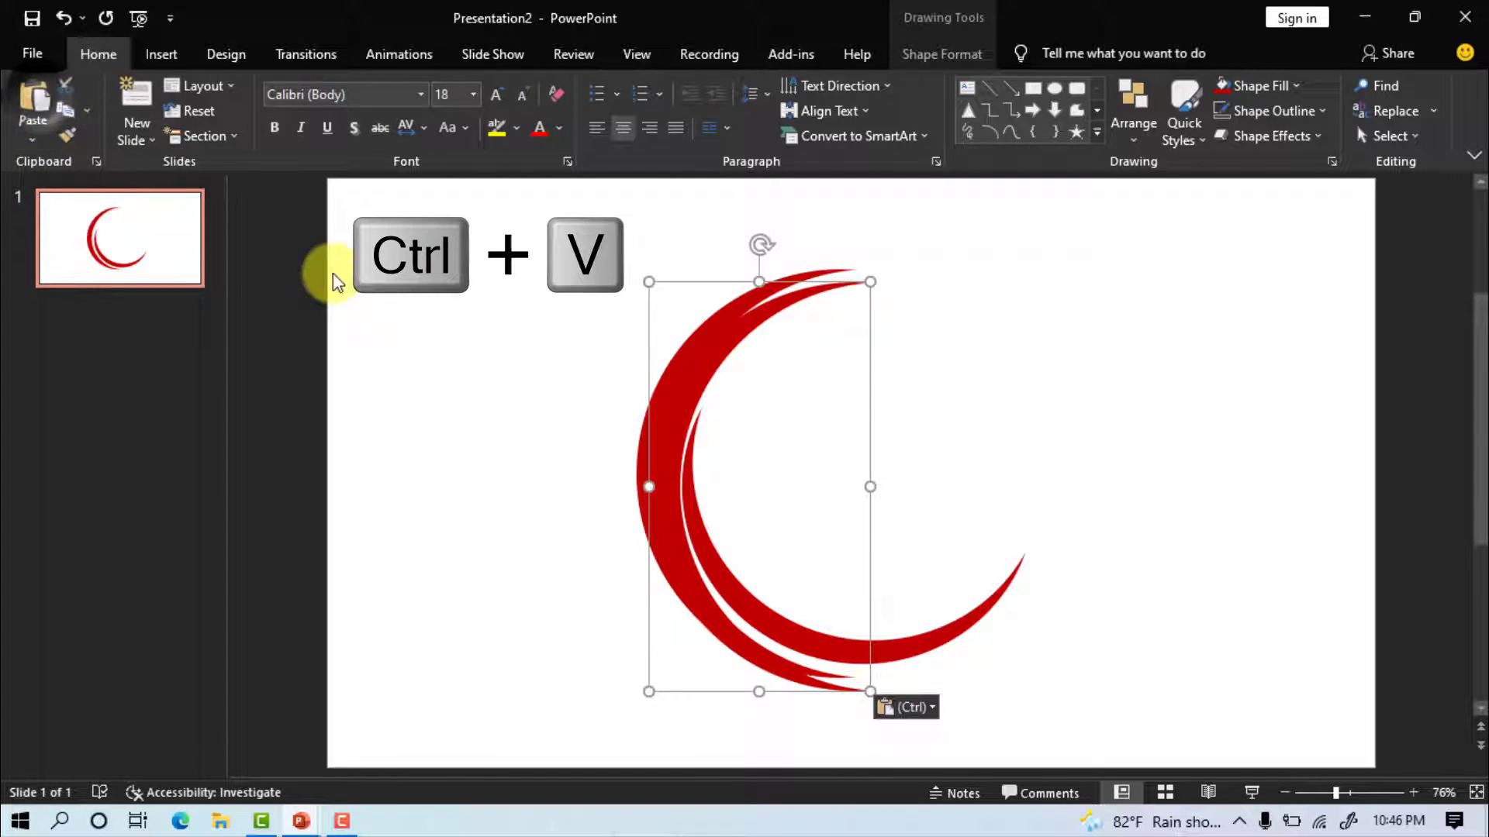
{"action": "left_click_drag", "start_coordinate": [655, 409], "coordinate": [774, 379]}
{"action": "mouse_move", "coordinate": [862, 215]}
{"action": "left_mouse_down"}
{"action": "mouse_move", "coordinate": [954, 322]}
{"action": "mouse_move", "coordinate": [964, 267]}
{"action": "mouse_move", "coordinate": [971, 314]}
{"action": "mouse_move", "coordinate": [841, 500]}
{"action": "mouse_move", "coordinate": [984, 647]}
{"action": "left_mouse_up"}
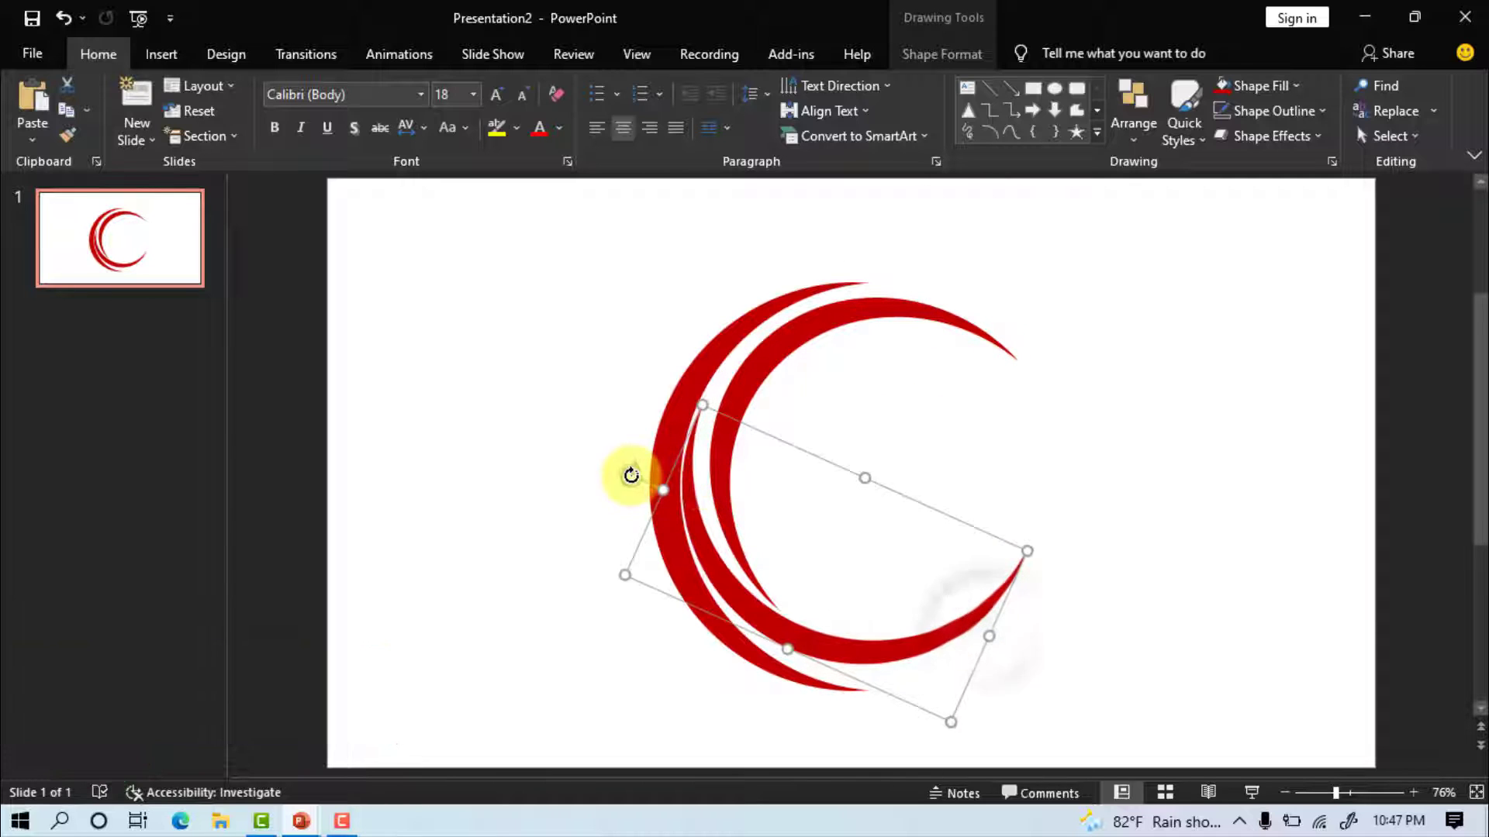
{"action": "left_click_drag", "start_coordinate": [630, 474], "coordinate": [644, 448]}
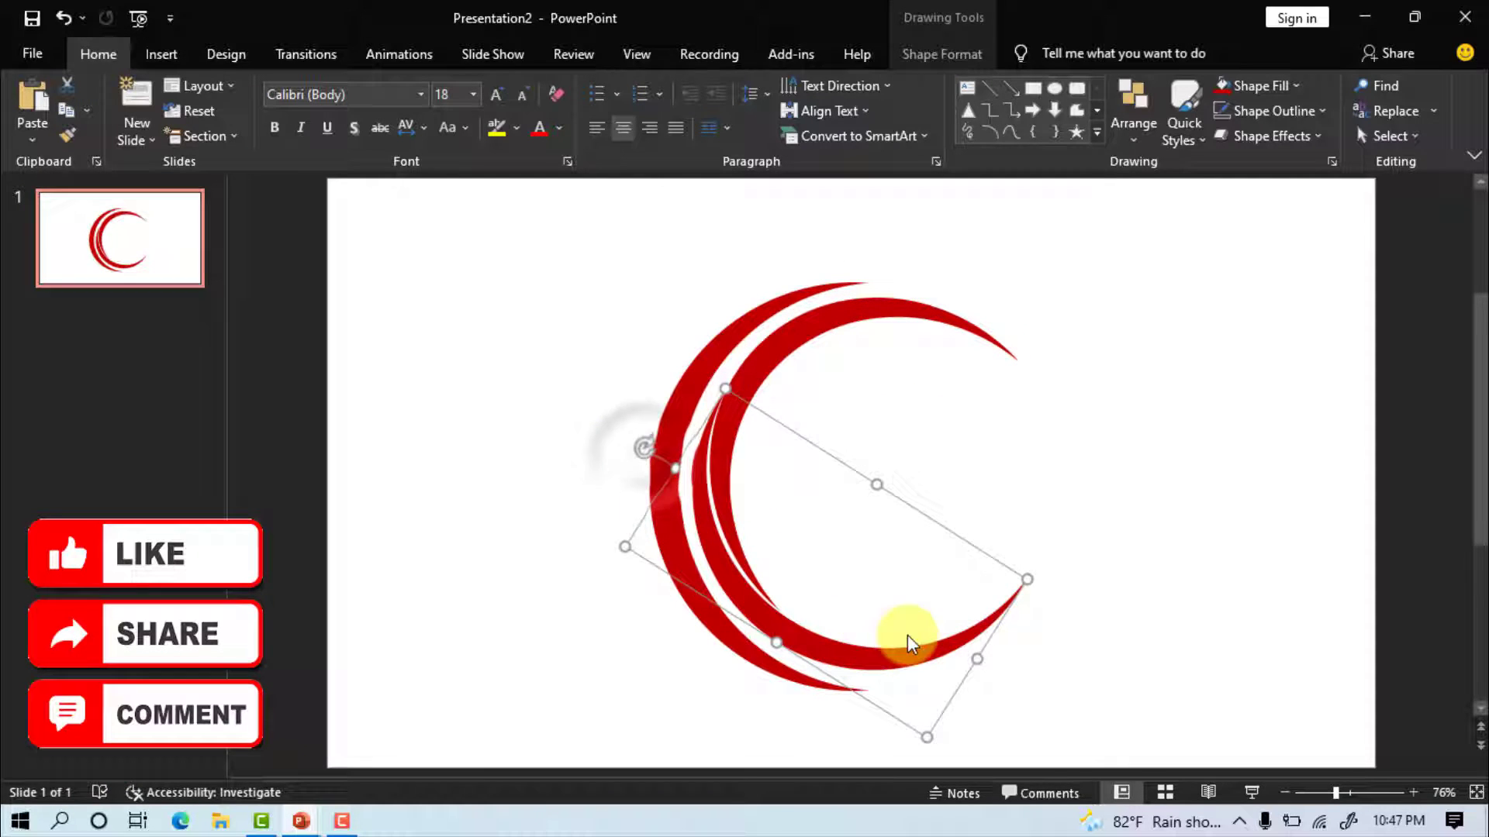
Reposition and fine-rotate the third crescent between the other two, then select the innermost one.
{"action": "mouse_move", "coordinate": [890, 665]}
{"action": "left_mouse_down"}
{"action": "mouse_move", "coordinate": [846, 655]}
{"action": "mouse_move", "coordinate": [857, 322]}
{"action": "left_mouse_up"}
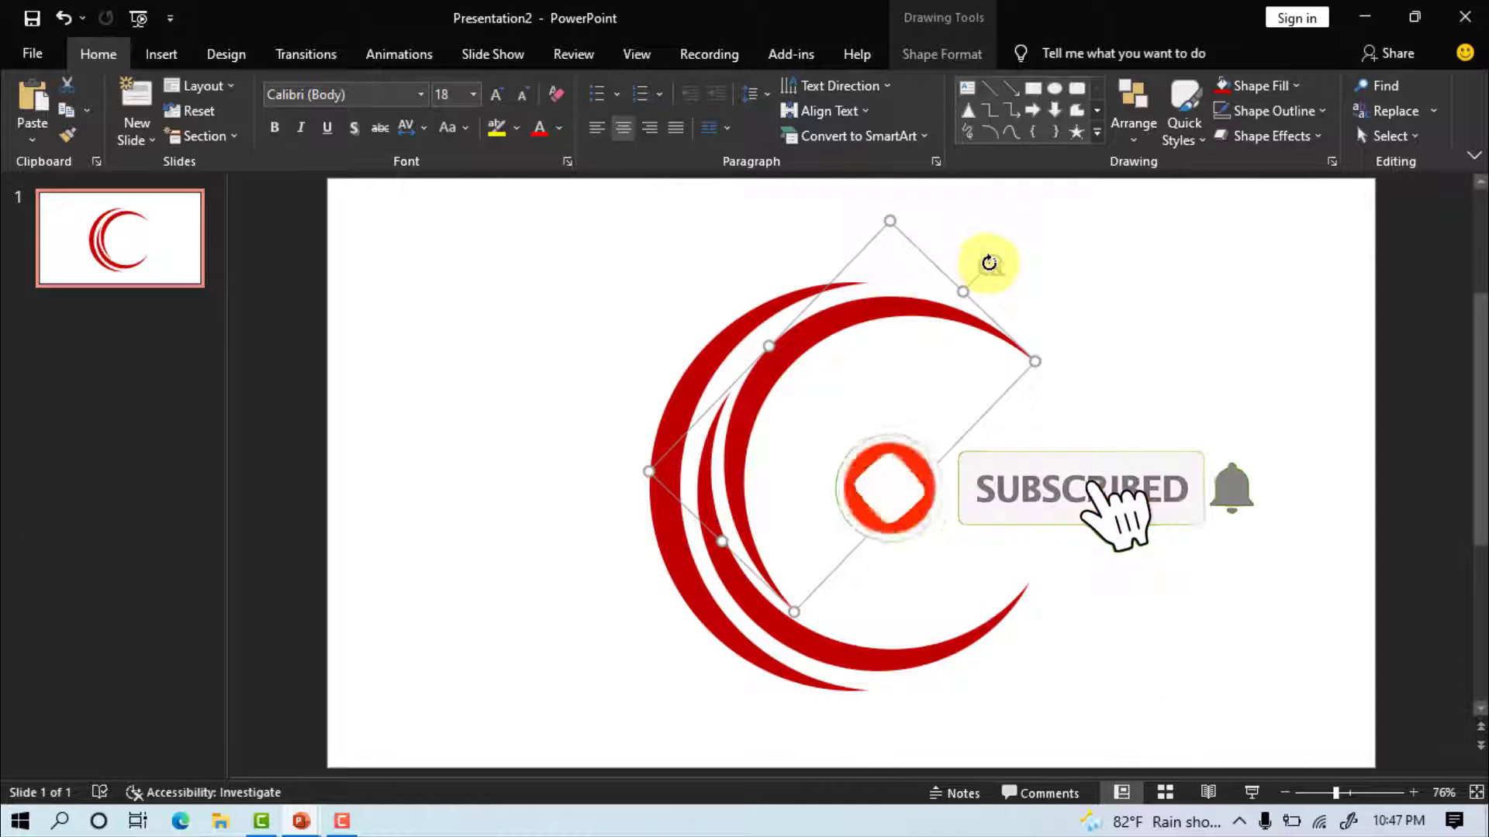
{"action": "left_click_drag", "start_coordinate": [990, 266], "coordinate": [1005, 275]}
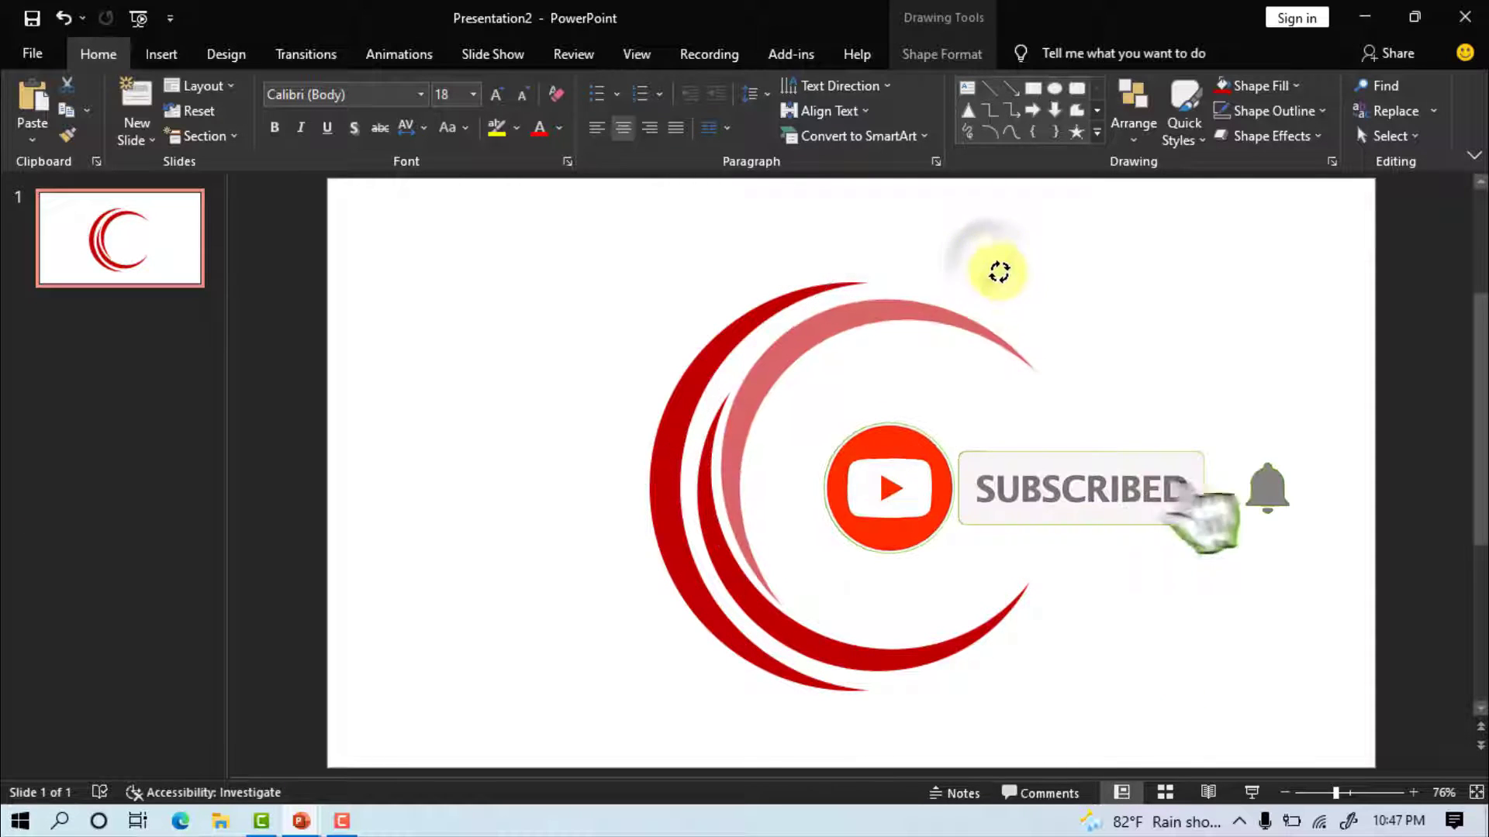
{"action": "left_click", "coordinate": [775, 668]}
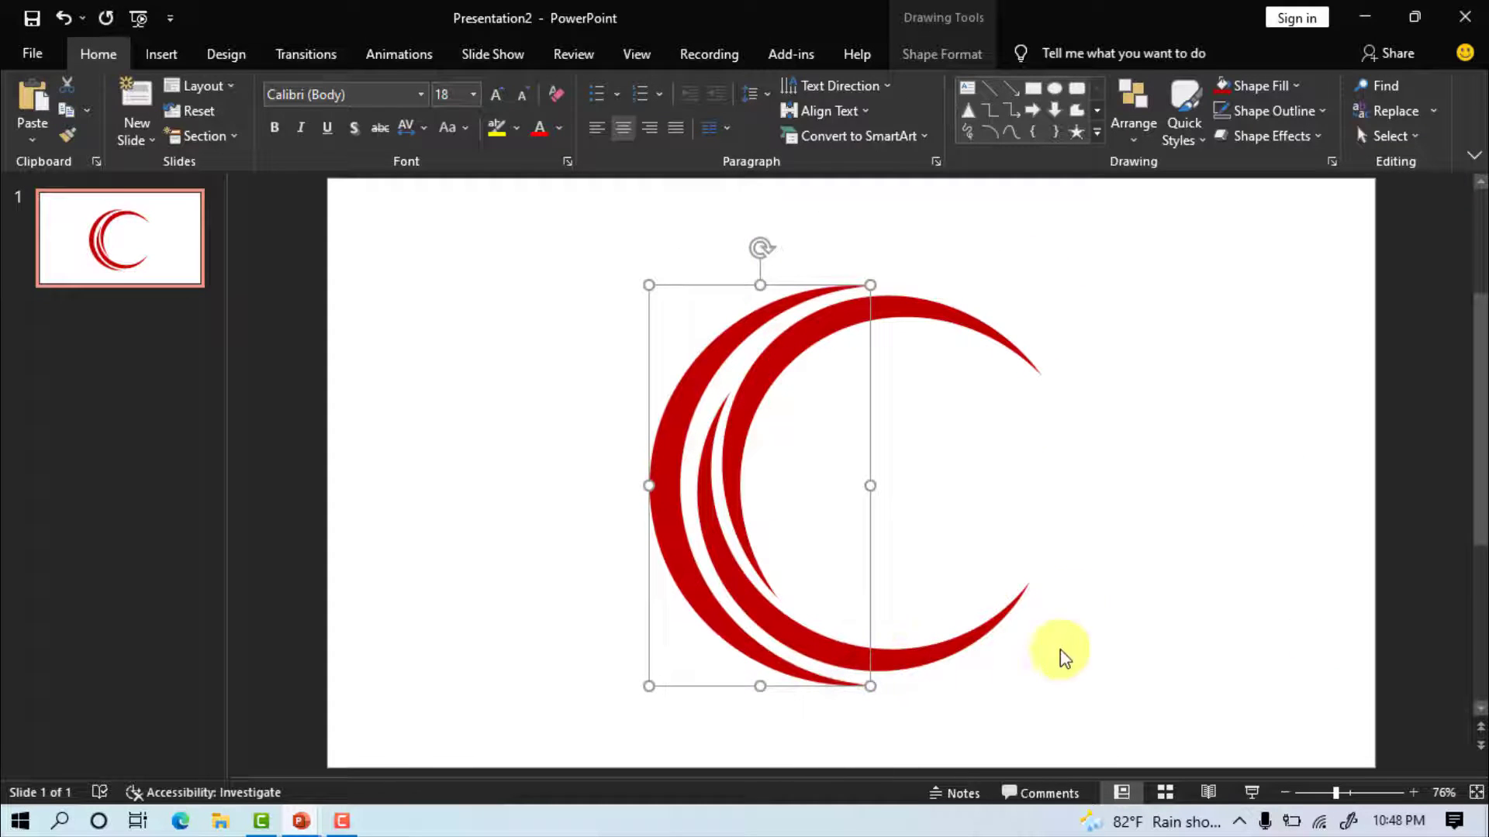
{"action": "left_click", "coordinate": [1136, 501]}
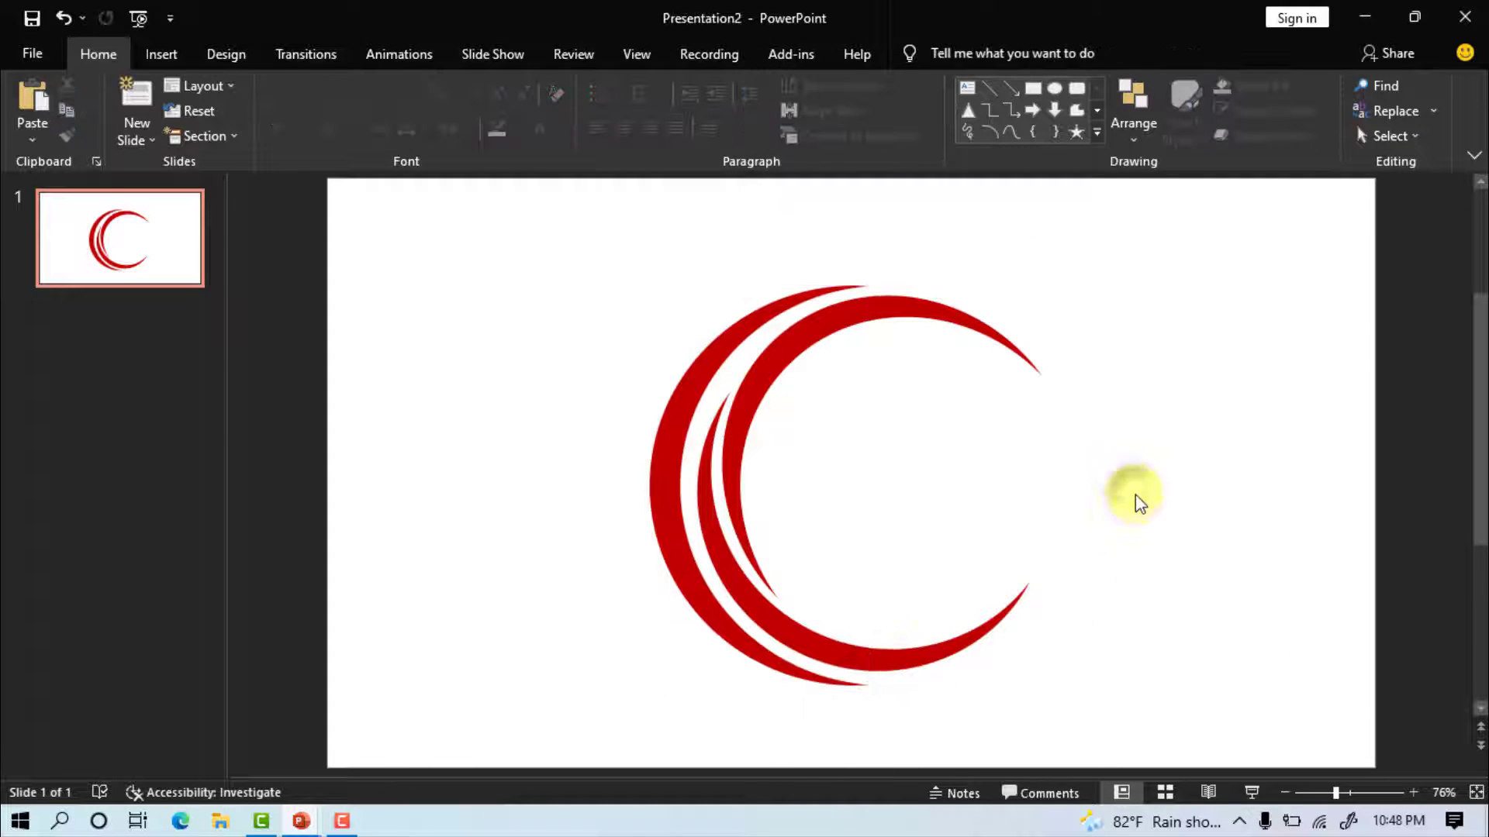
{"action": "left_click", "coordinate": [777, 625]}
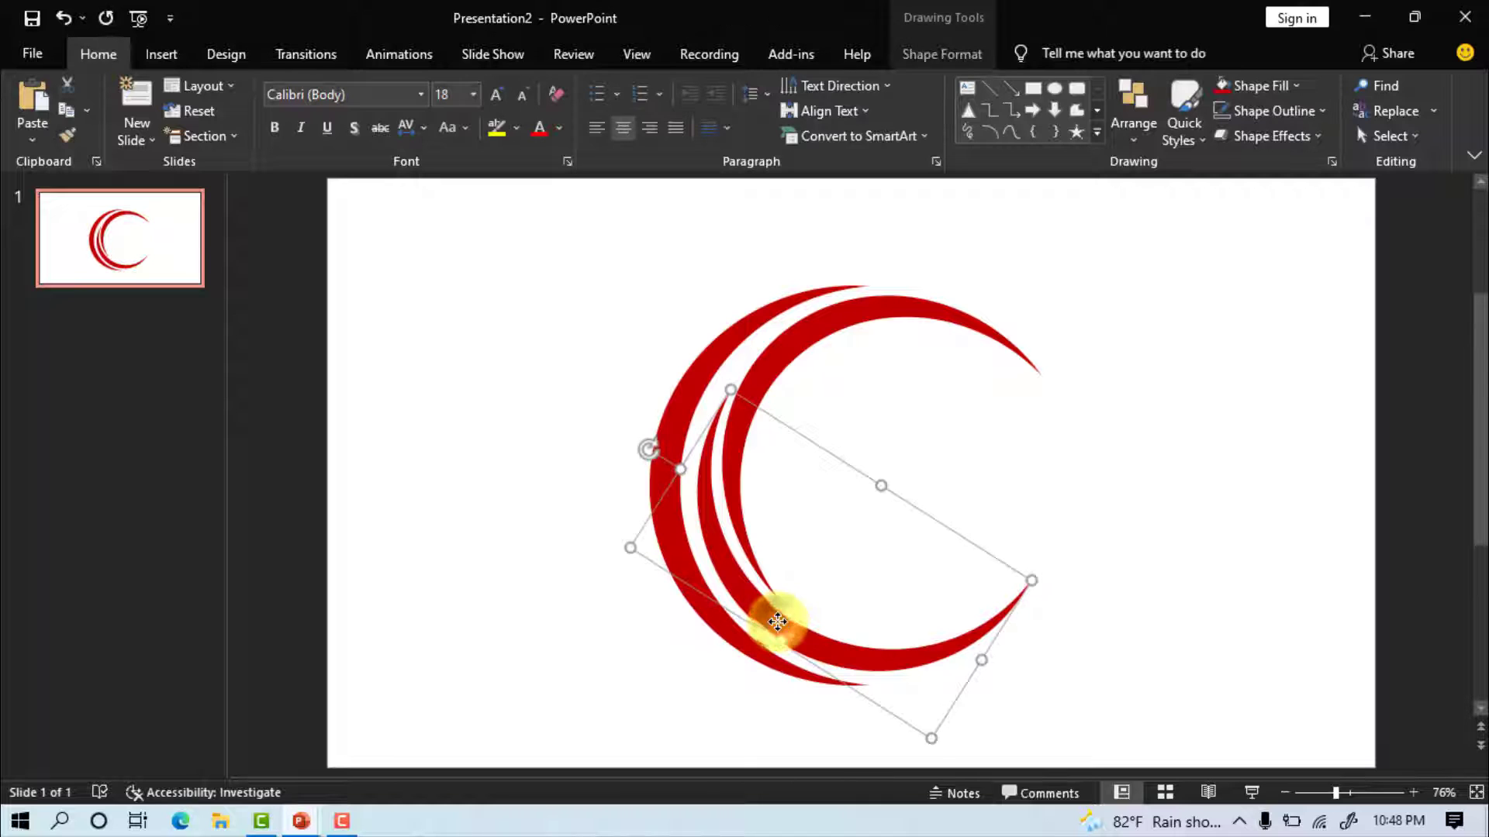
Fill the innermost crescent Dark Blue and the other inner crescent Light Blue.
{"action": "left_click", "coordinate": [942, 54]}
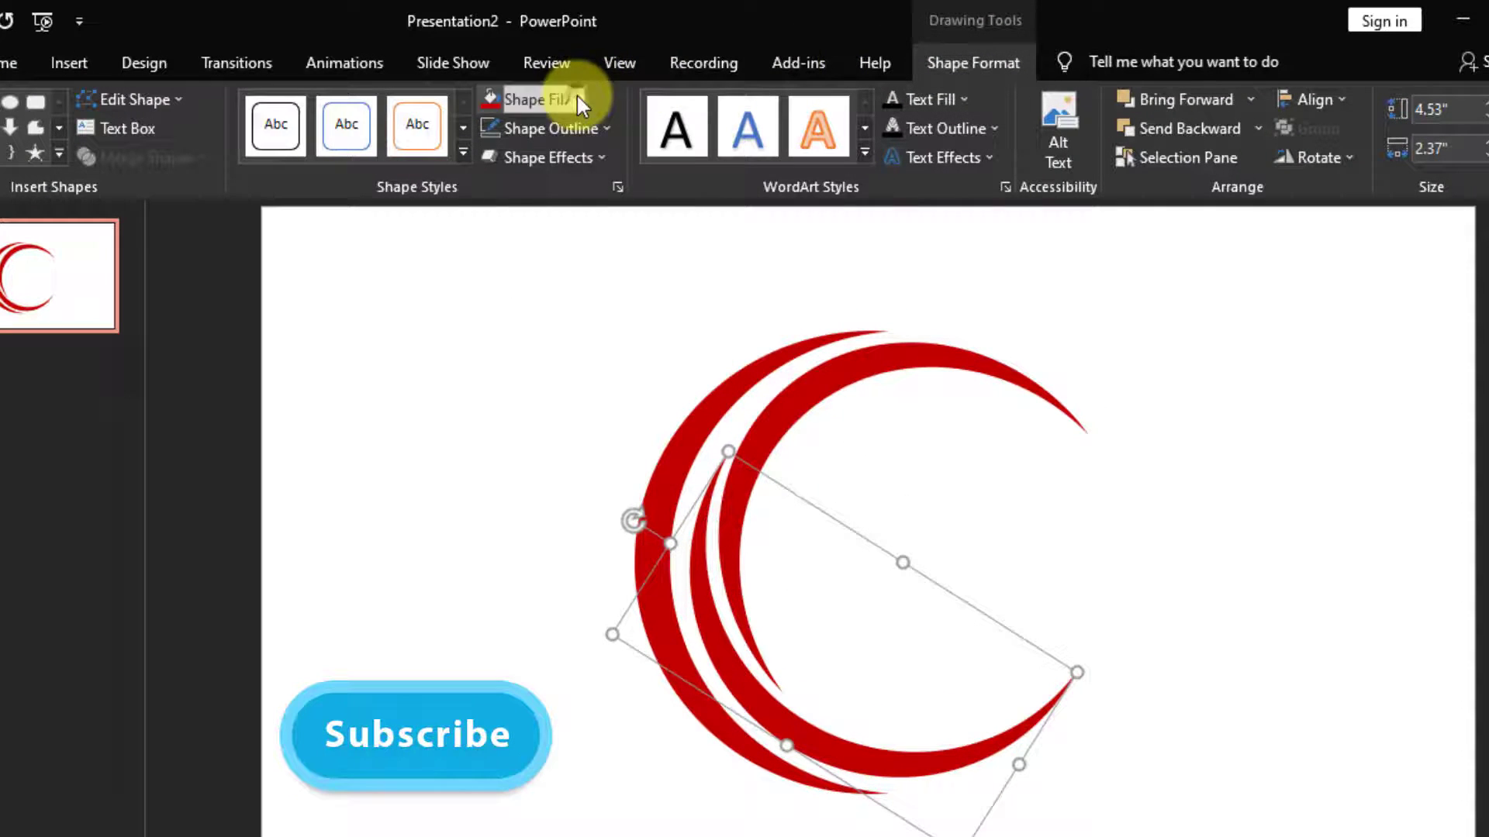
{"action": "left_click", "coordinate": [573, 95]}
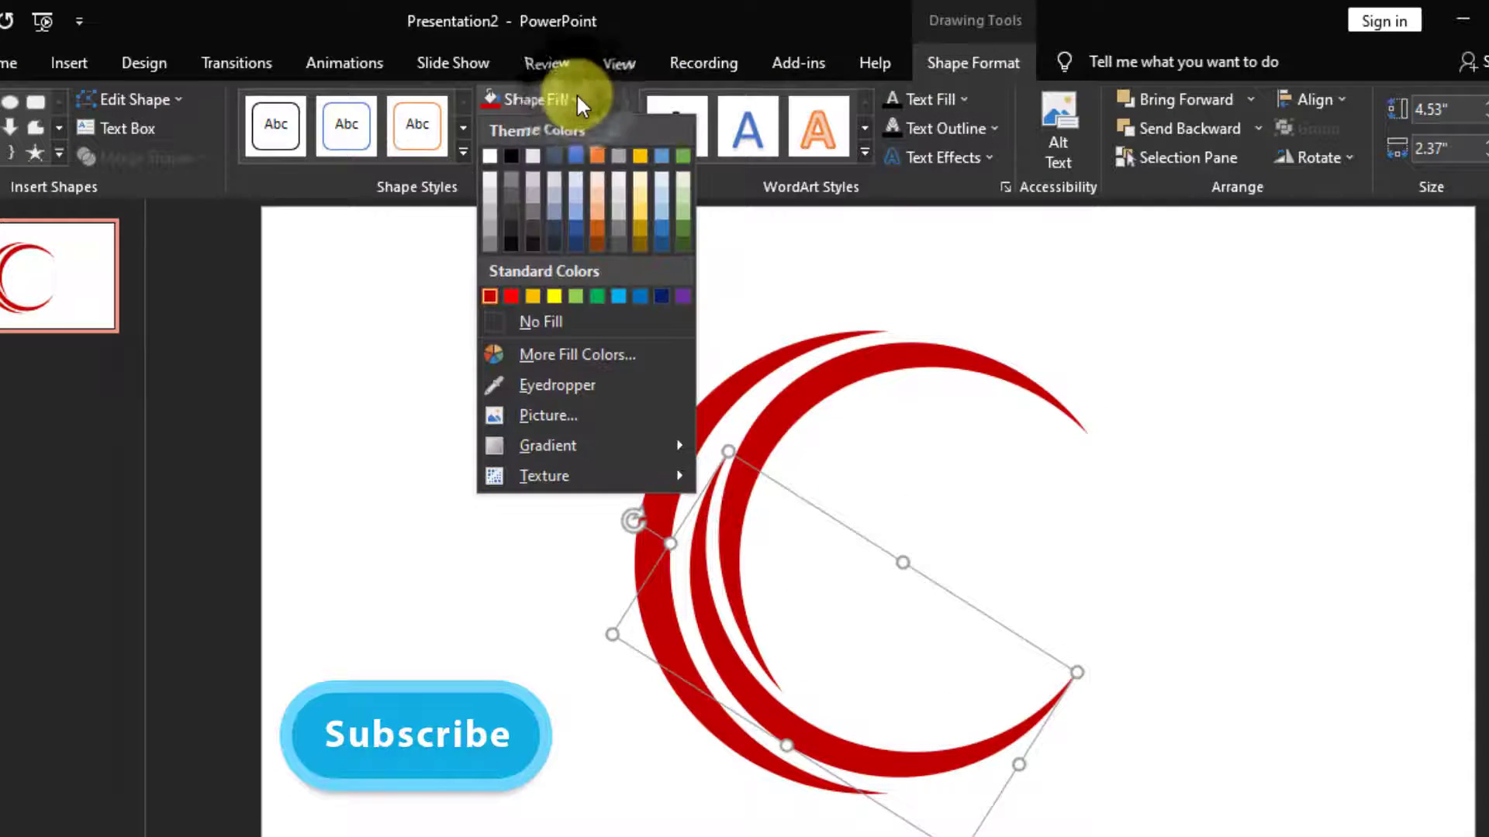
{"action": "left_click", "coordinate": [661, 297]}
{"action": "left_click", "coordinate": [795, 355]}
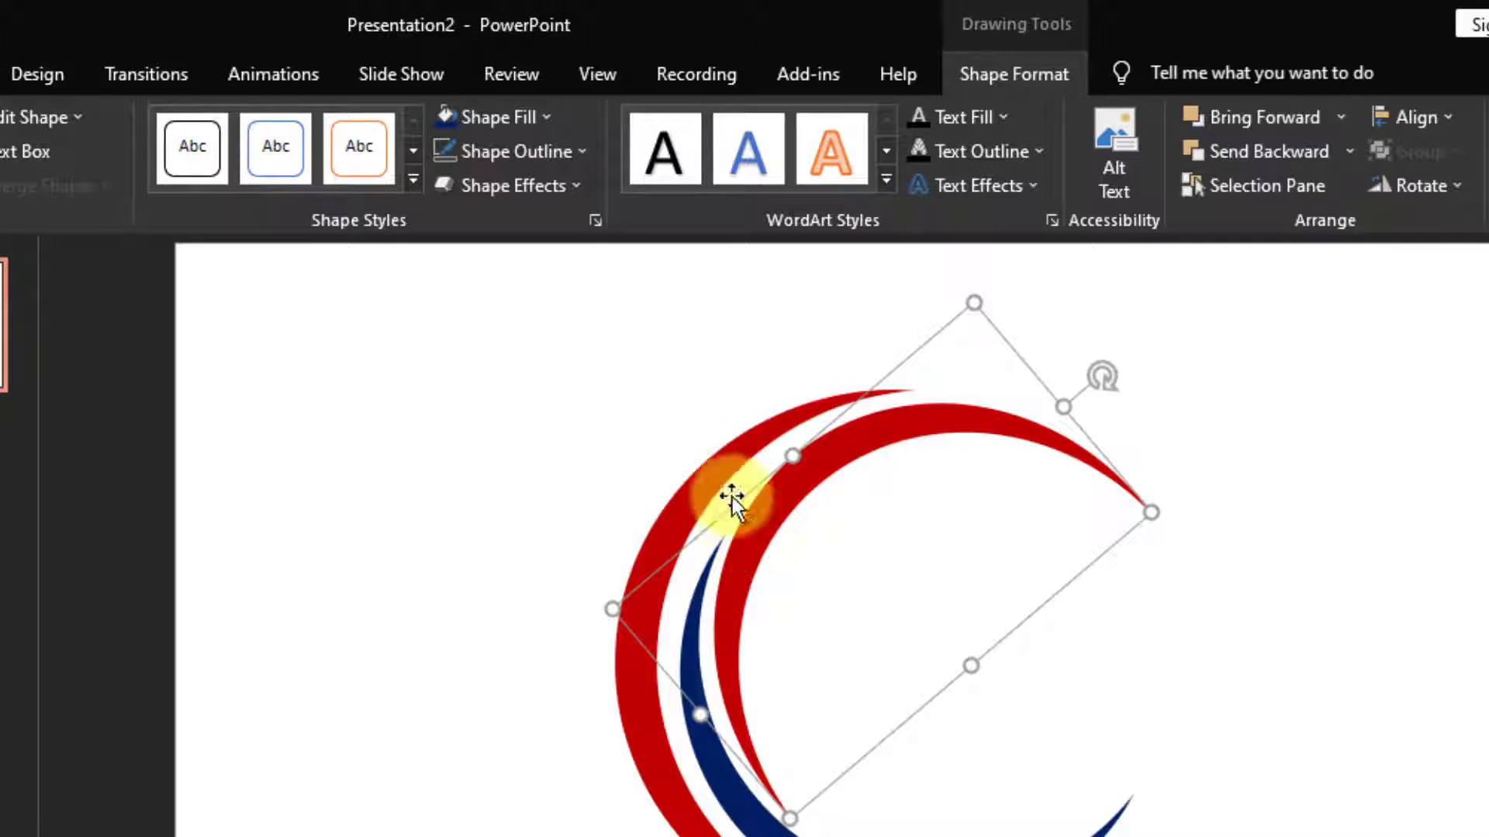
{"action": "left_click", "coordinate": [548, 116]}
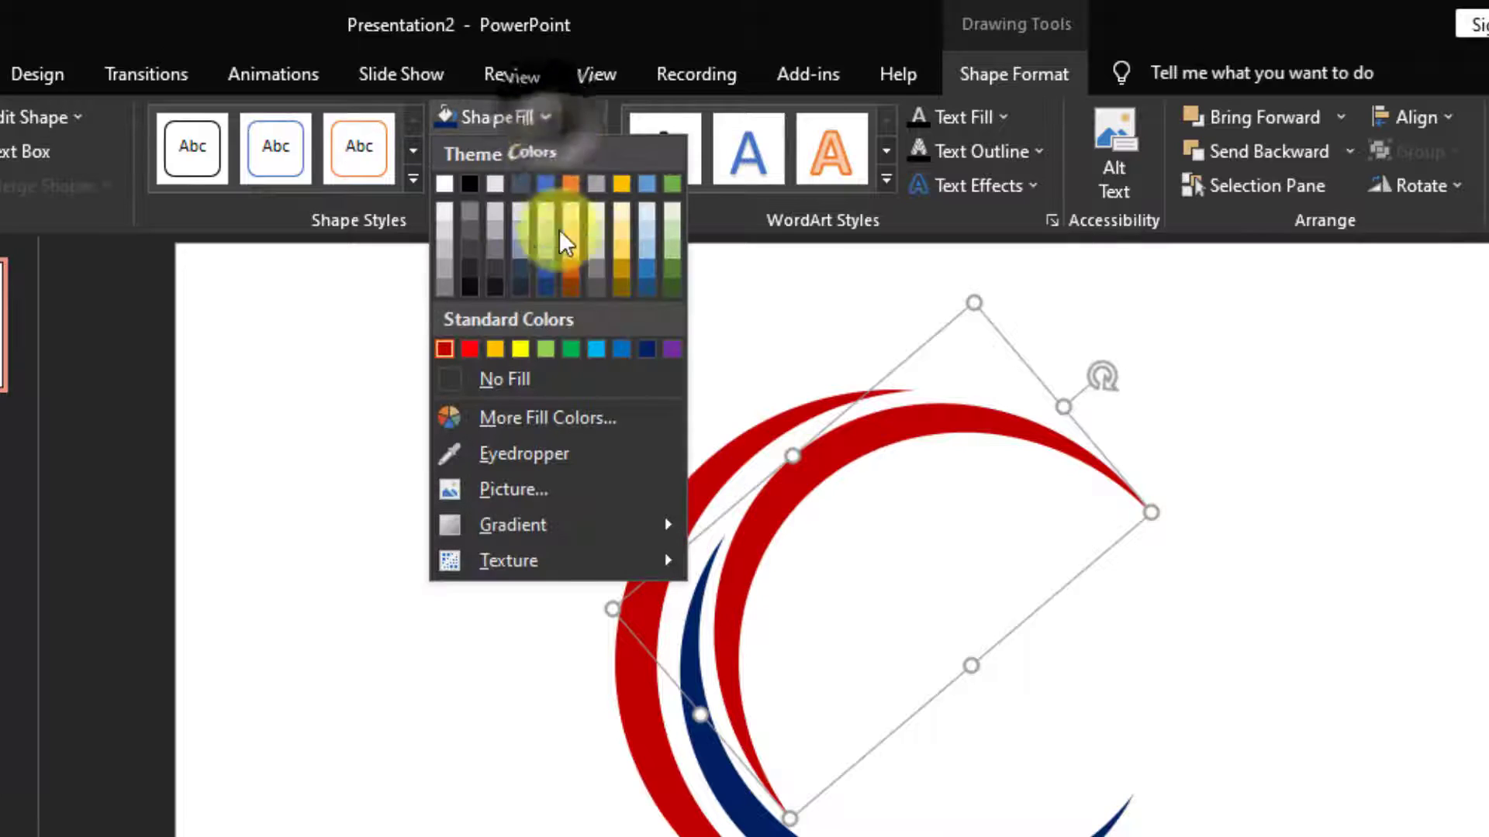
{"action": "left_click", "coordinate": [595, 344]}
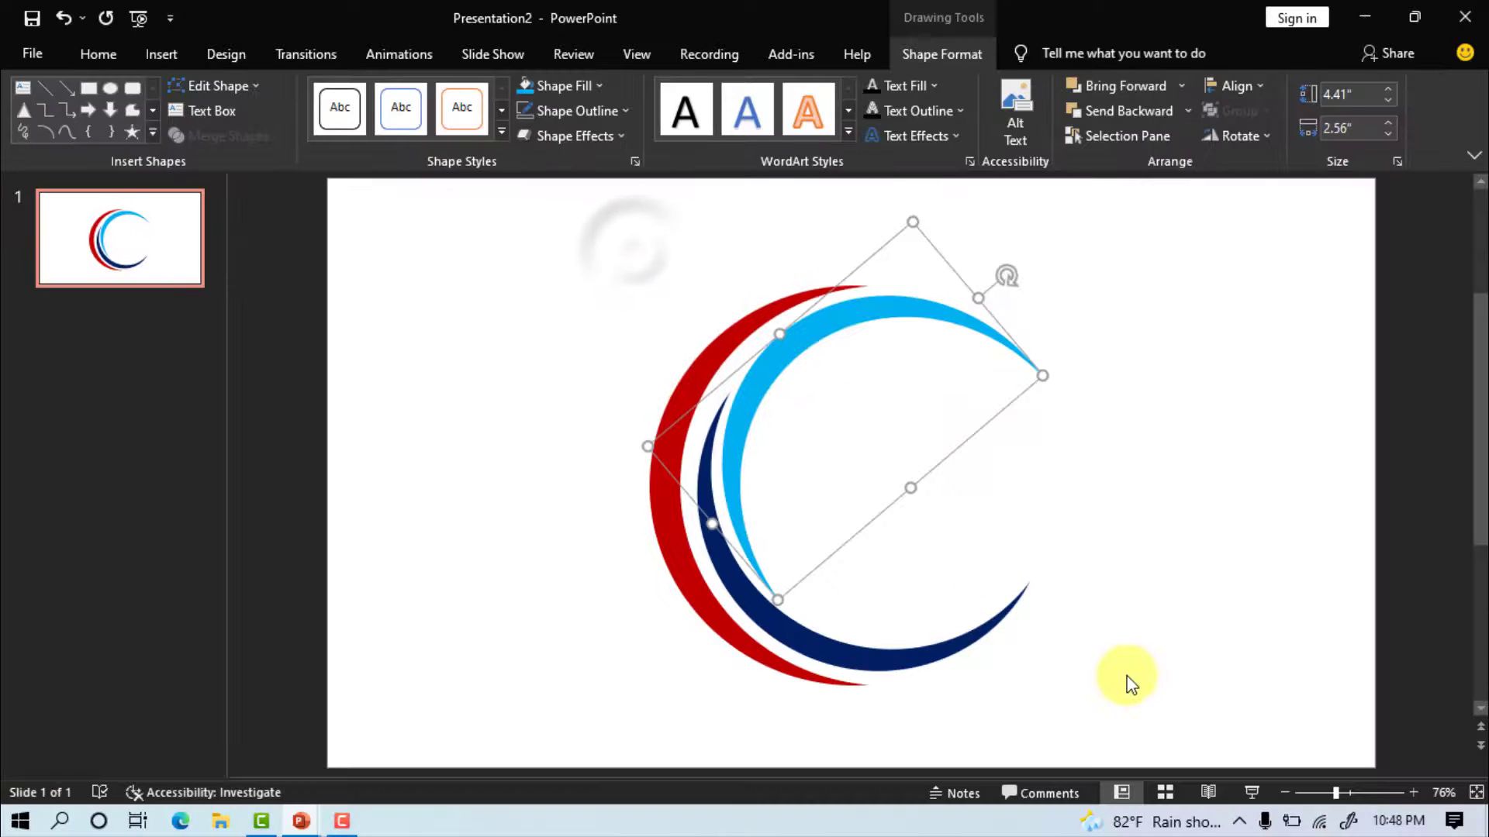
{"action": "left_click", "coordinate": [1123, 668]}
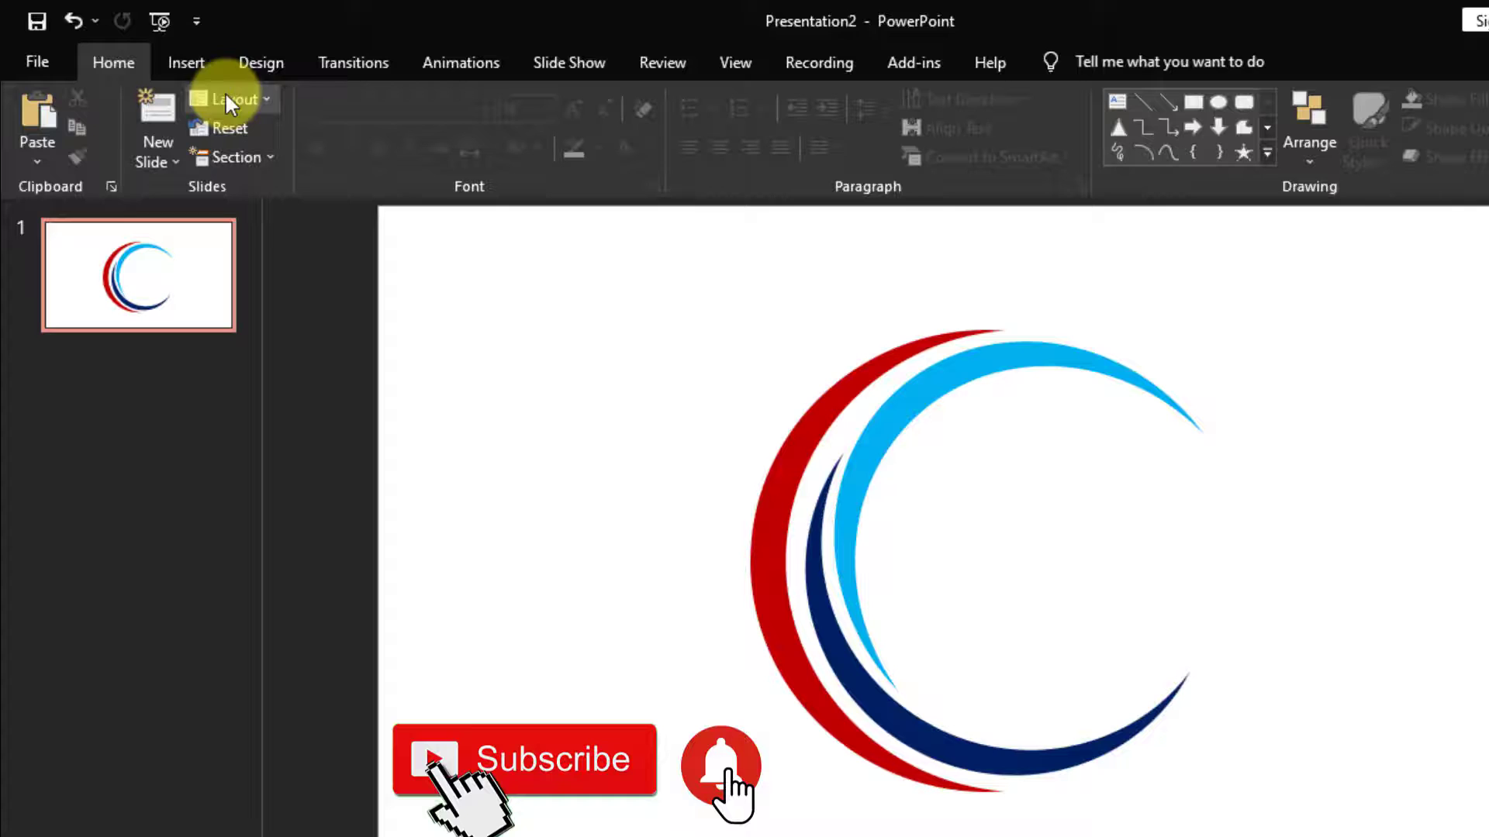
Insert the Mouse Png picture from the Downloads folder.
{"action": "left_click", "coordinate": [175, 58]}
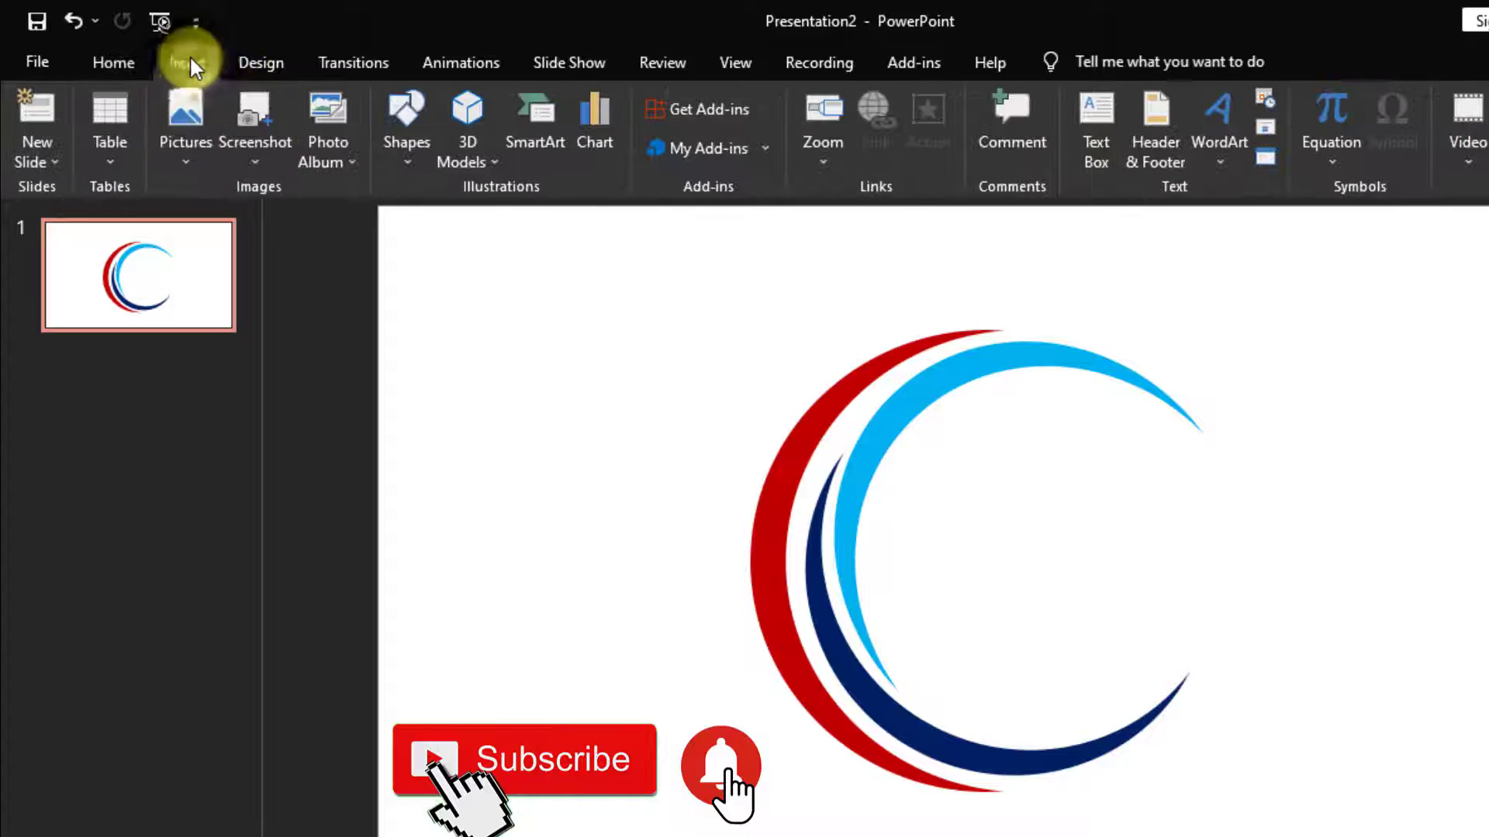
{"action": "left_click", "coordinate": [182, 114]}
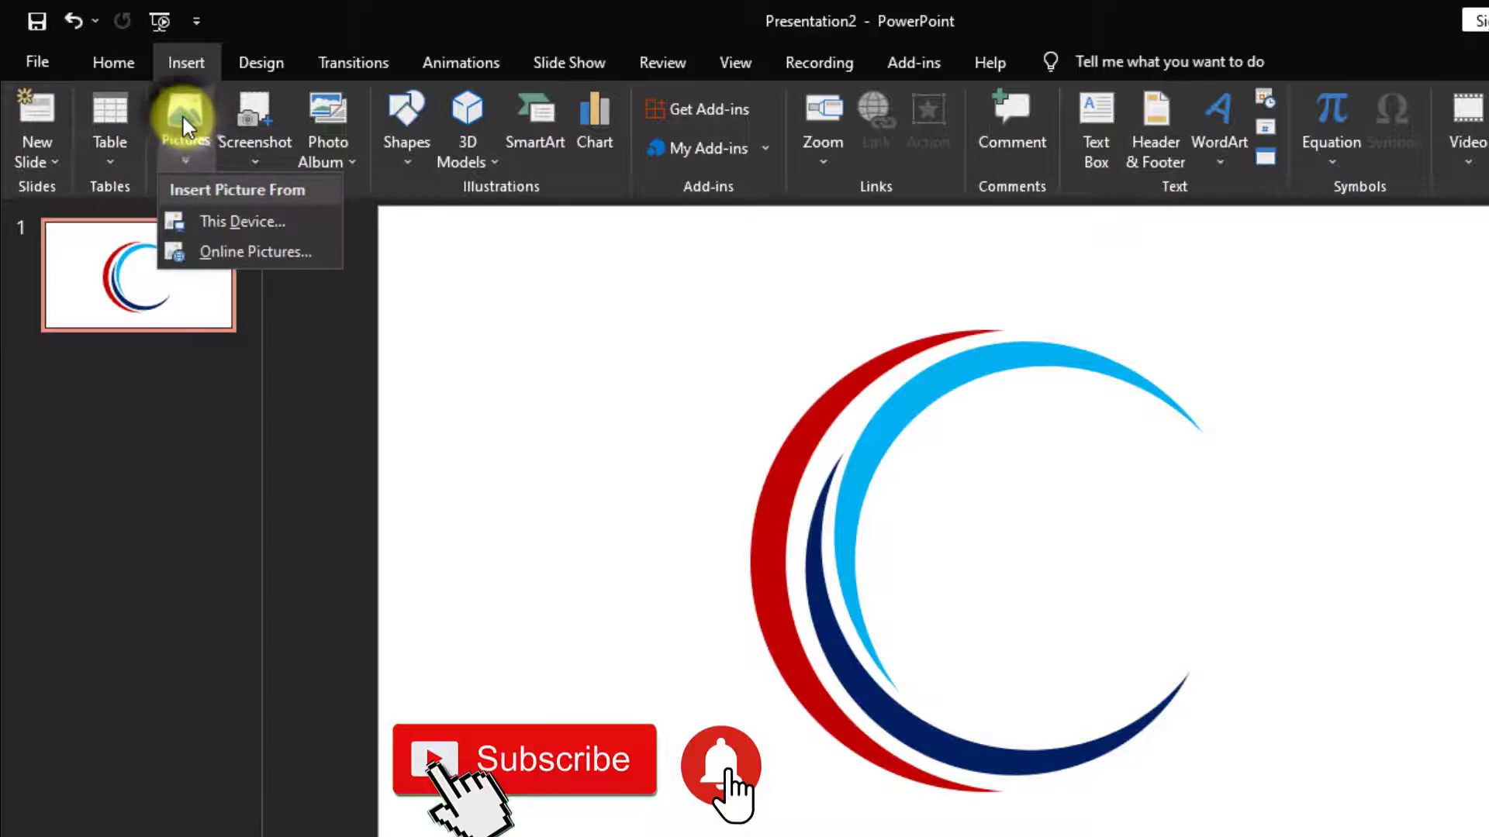
{"action": "left_click", "coordinate": [266, 220]}
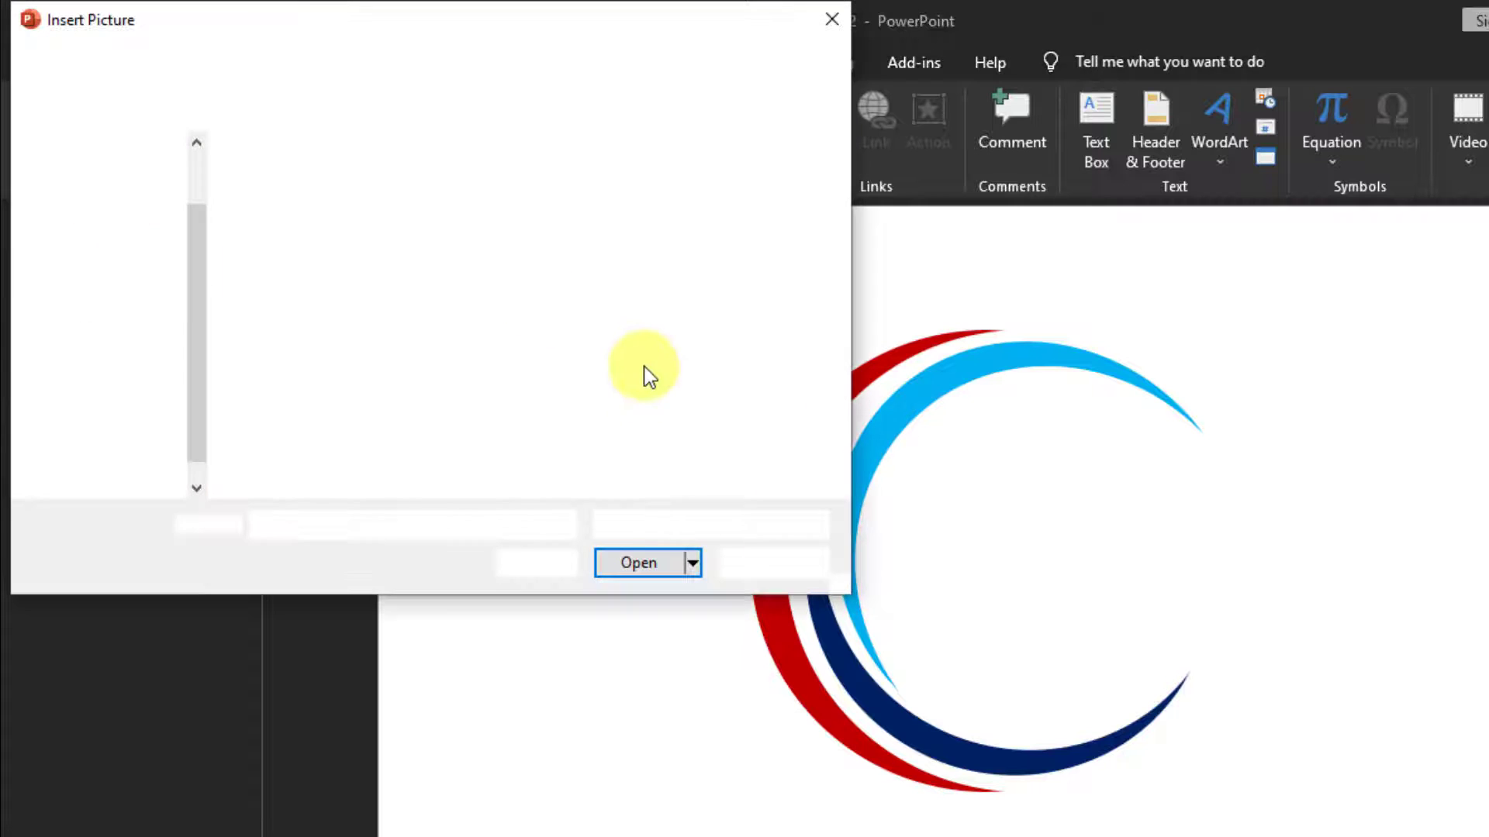
{"action": "left_click", "coordinate": [123, 158]}
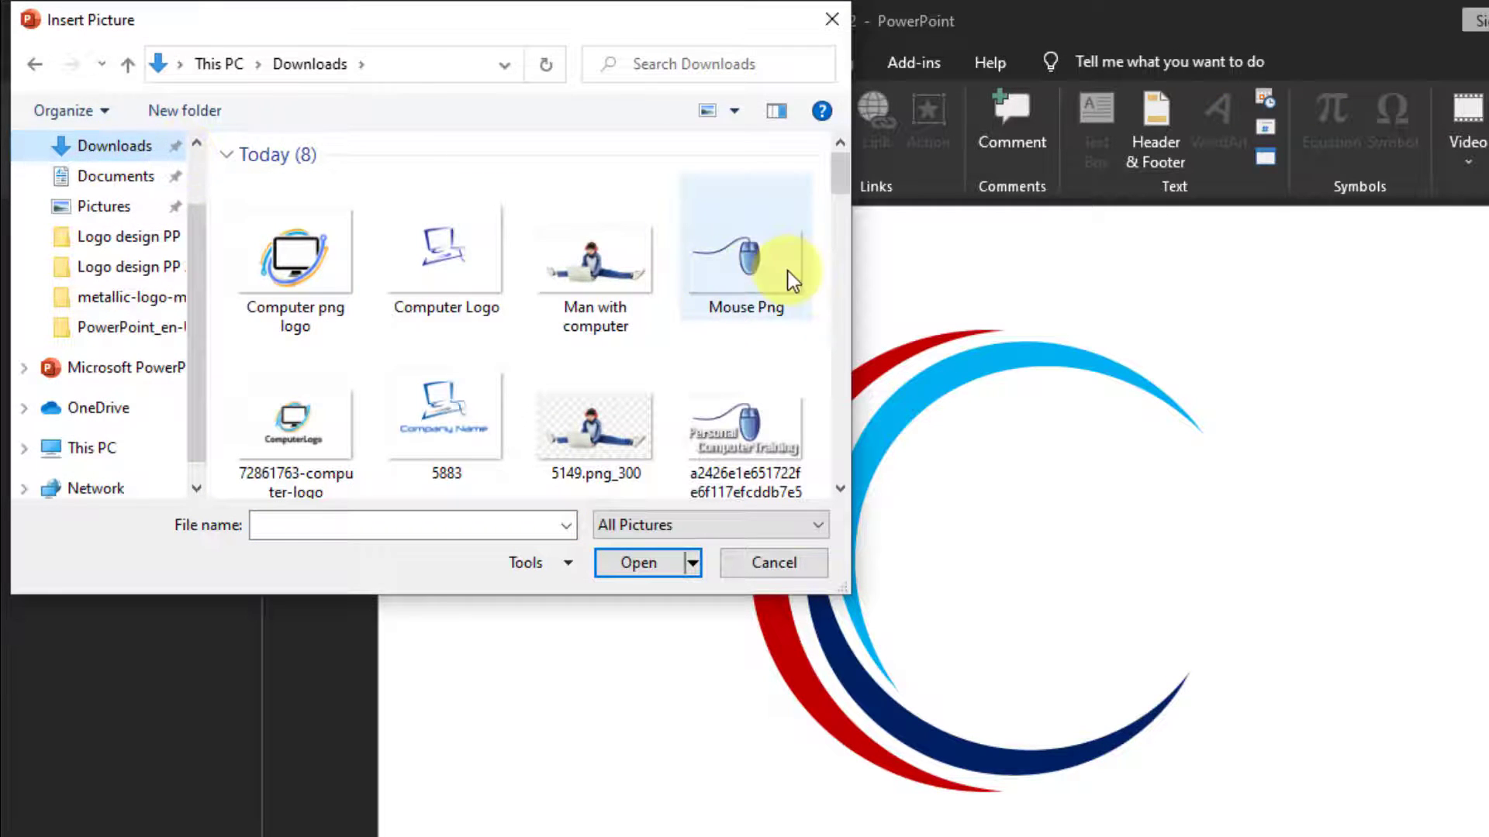
{"action": "left_click", "coordinate": [788, 271]}
{"action": "left_click", "coordinate": [637, 563]}
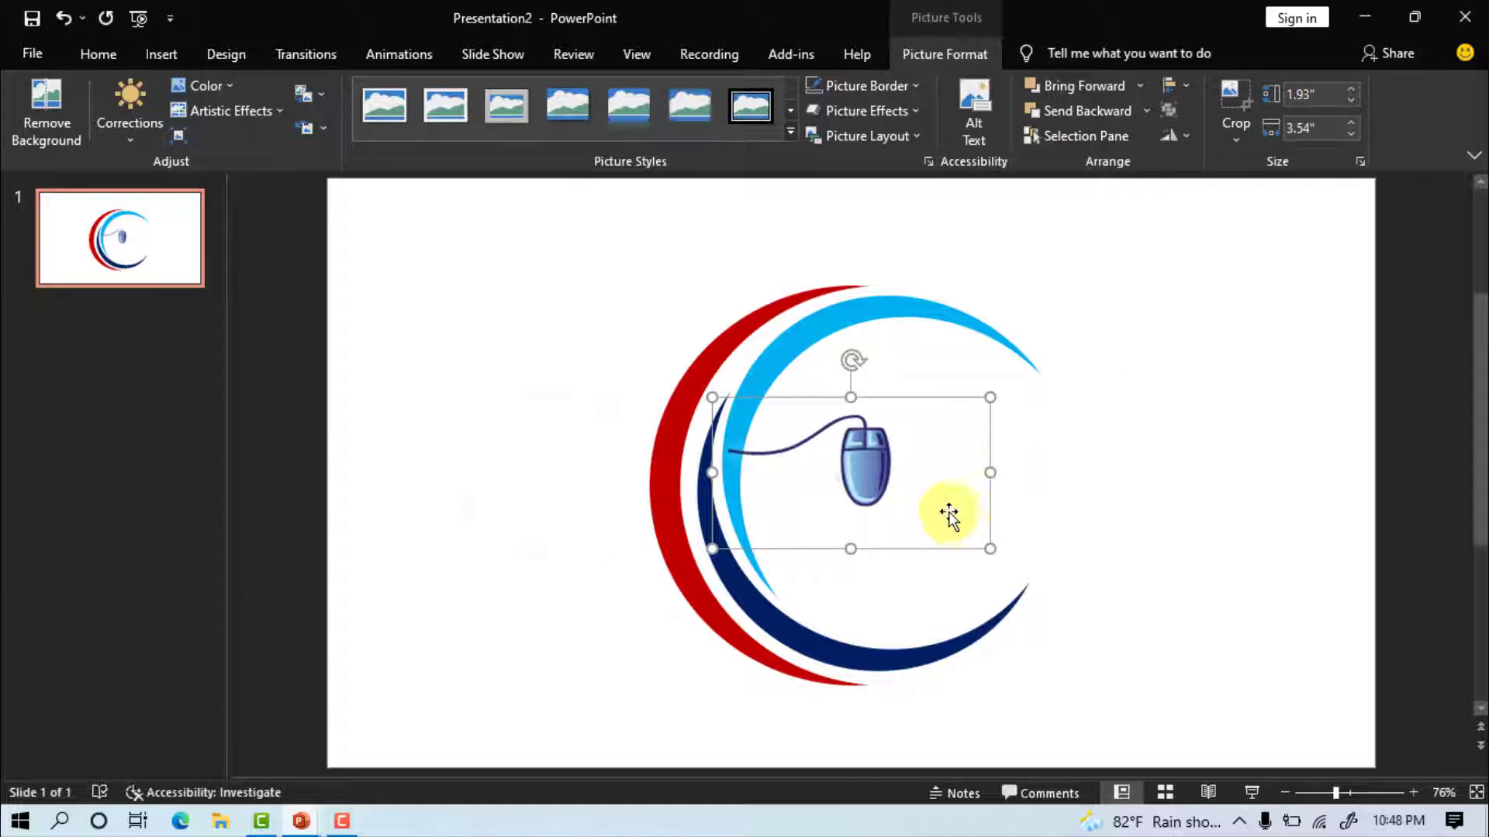
Flip the mouse picture horizontally and place it on the lower arc inside the logo.
{"action": "left_click_drag", "start_coordinate": [1107, 605], "coordinate": [1163, 628]}
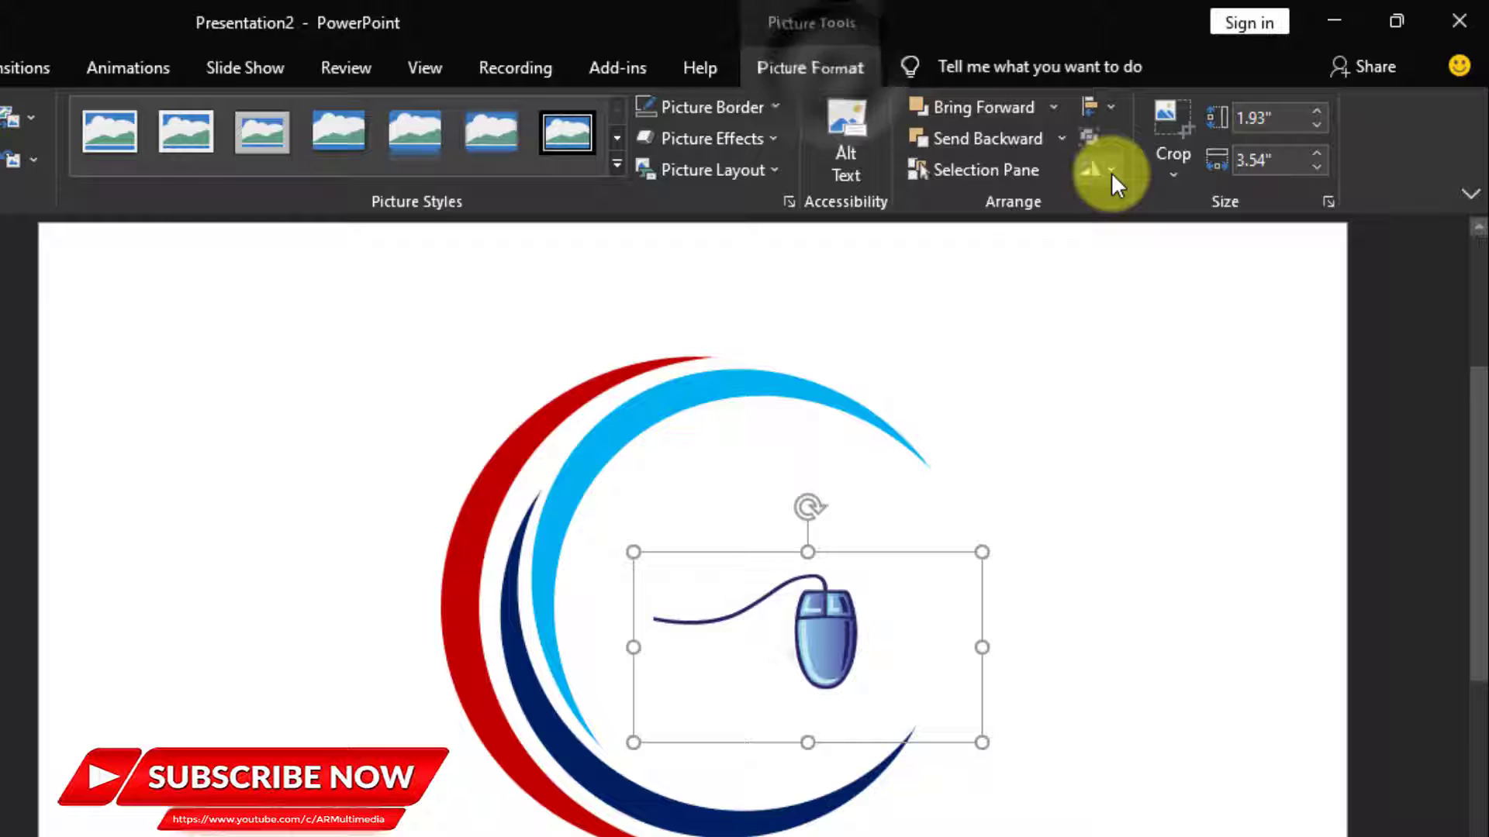
{"action": "left_click", "coordinate": [1114, 172]}
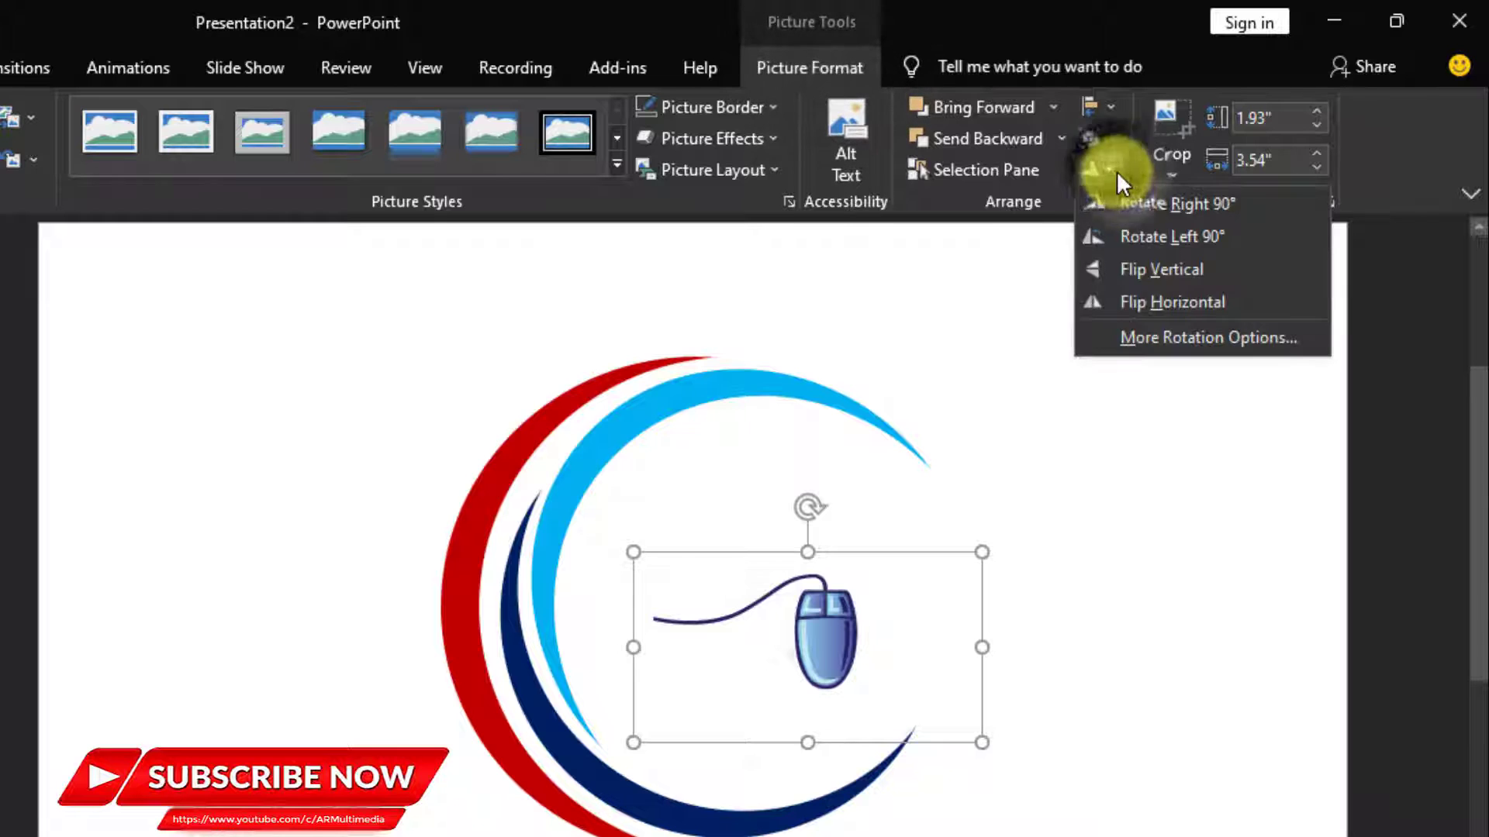
{"action": "left_click", "coordinate": [1151, 302]}
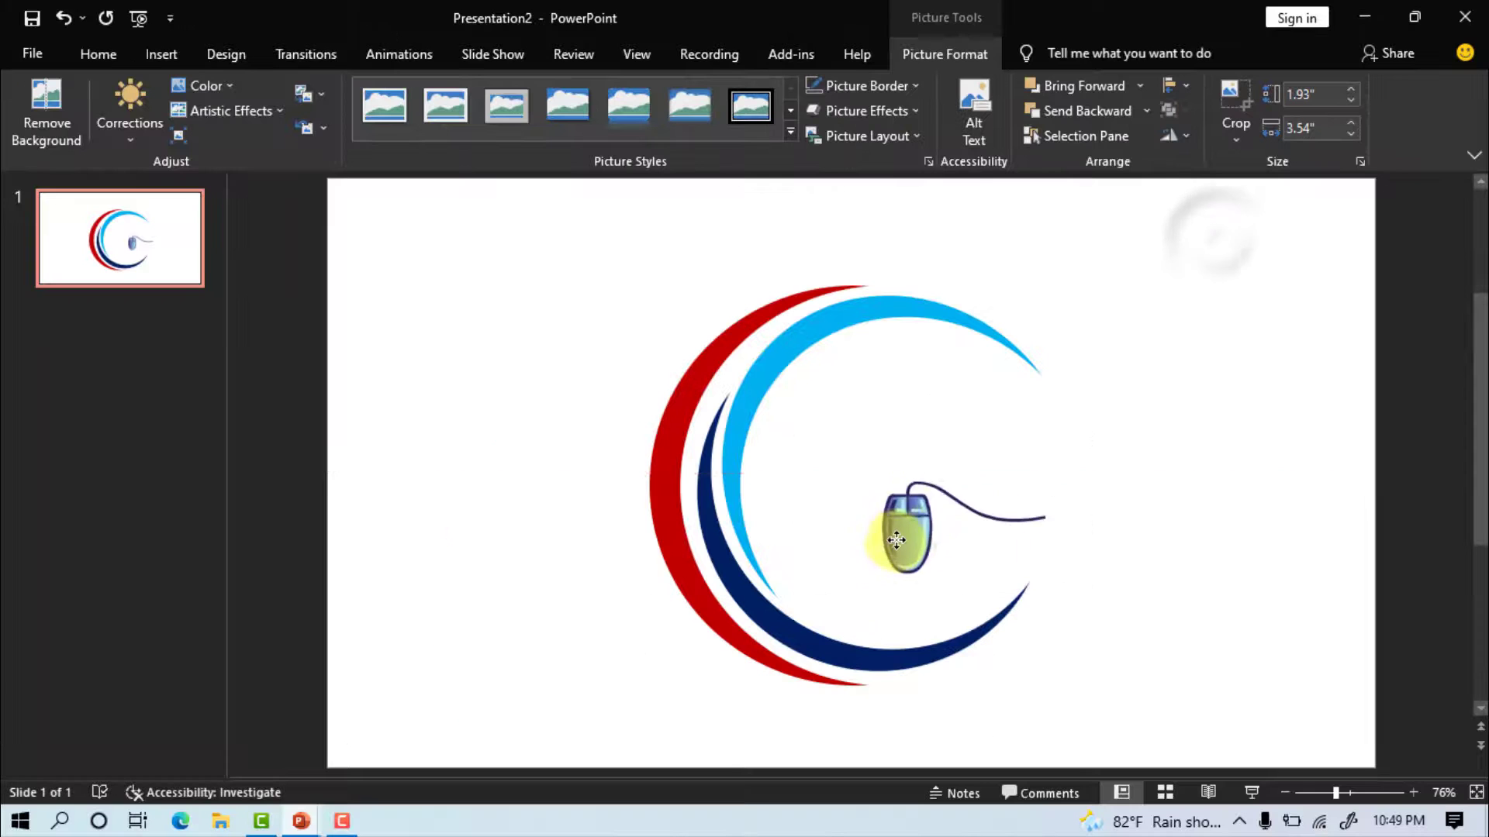
{"action": "left_click_drag", "start_coordinate": [896, 539], "coordinate": [889, 601]}
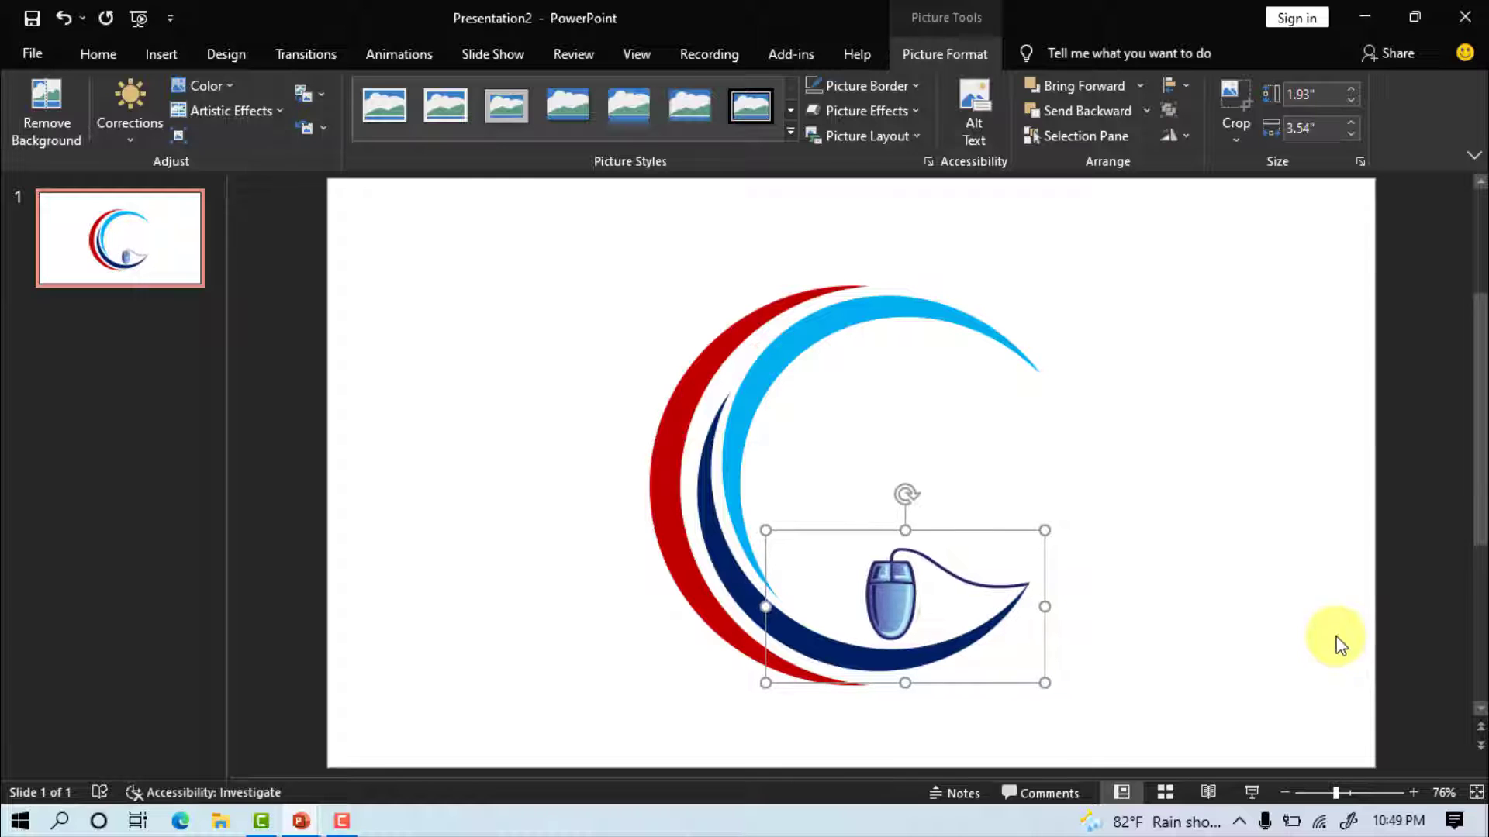
{"action": "left_click", "coordinate": [1202, 509]}
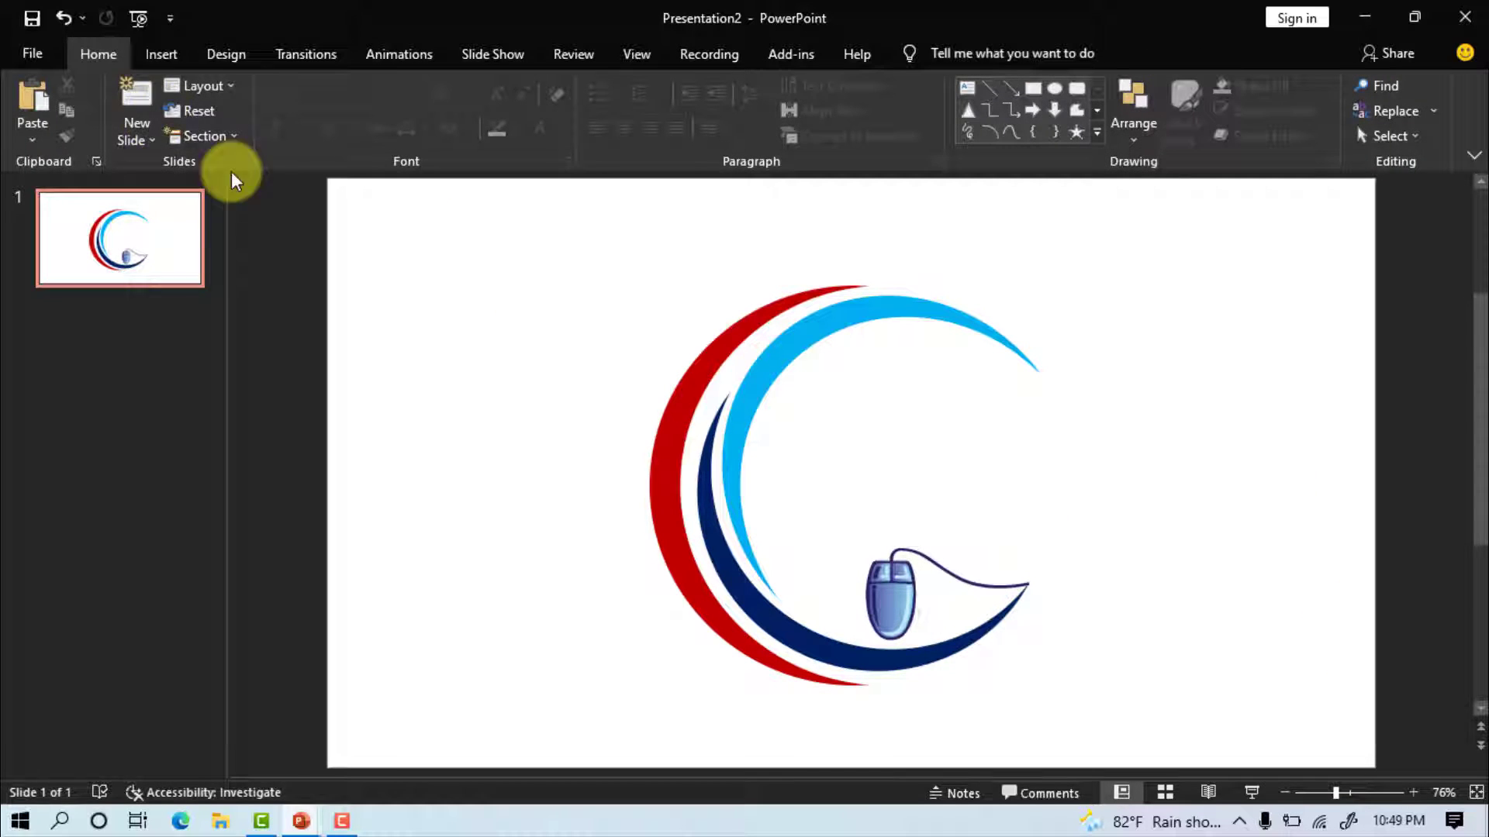
Insert the Man with computer picture from this device.
{"action": "left_click", "coordinate": [154, 53]}
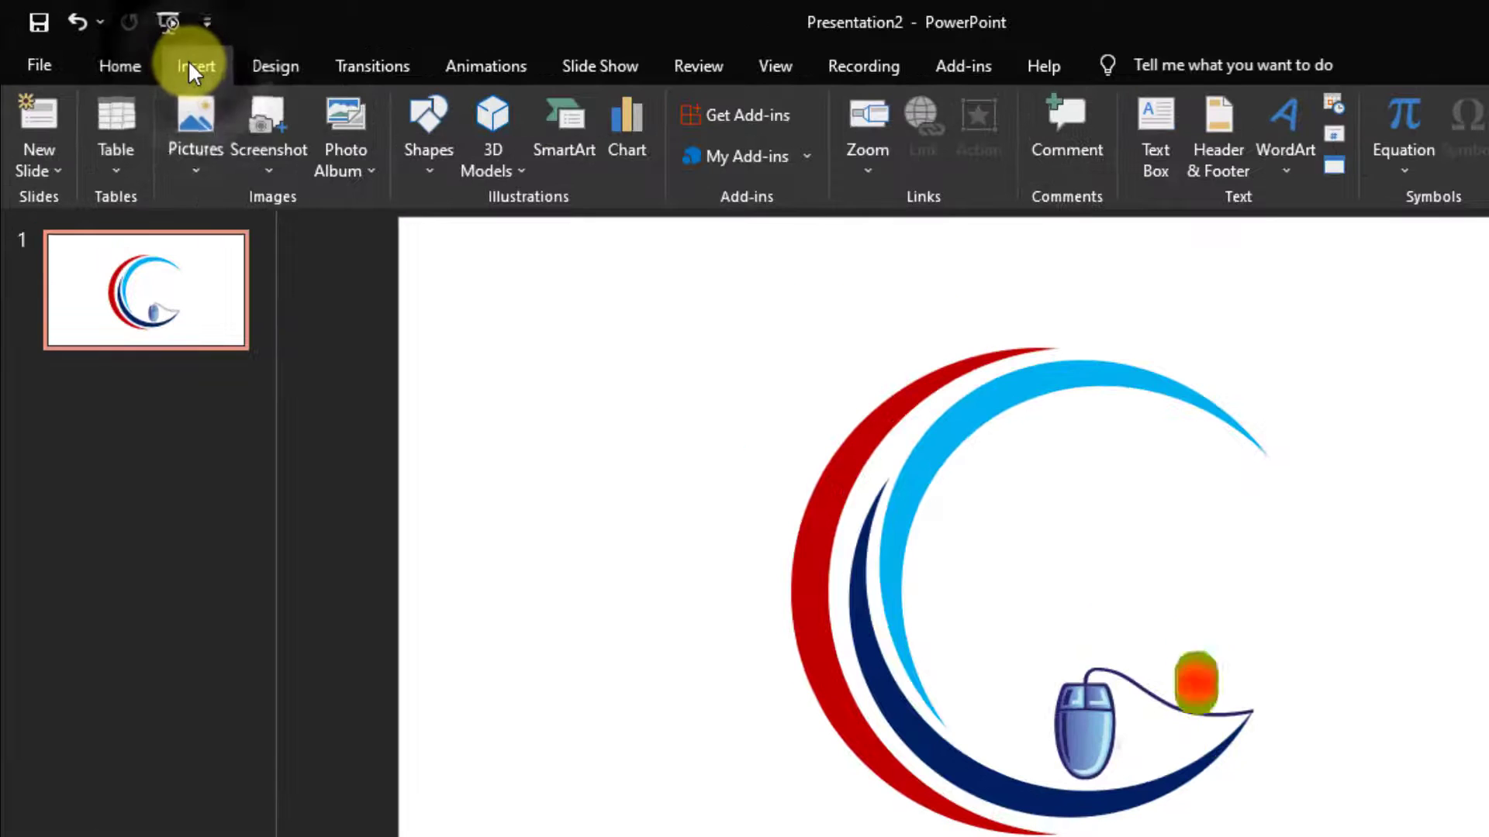
{"action": "left_click", "coordinate": [194, 131]}
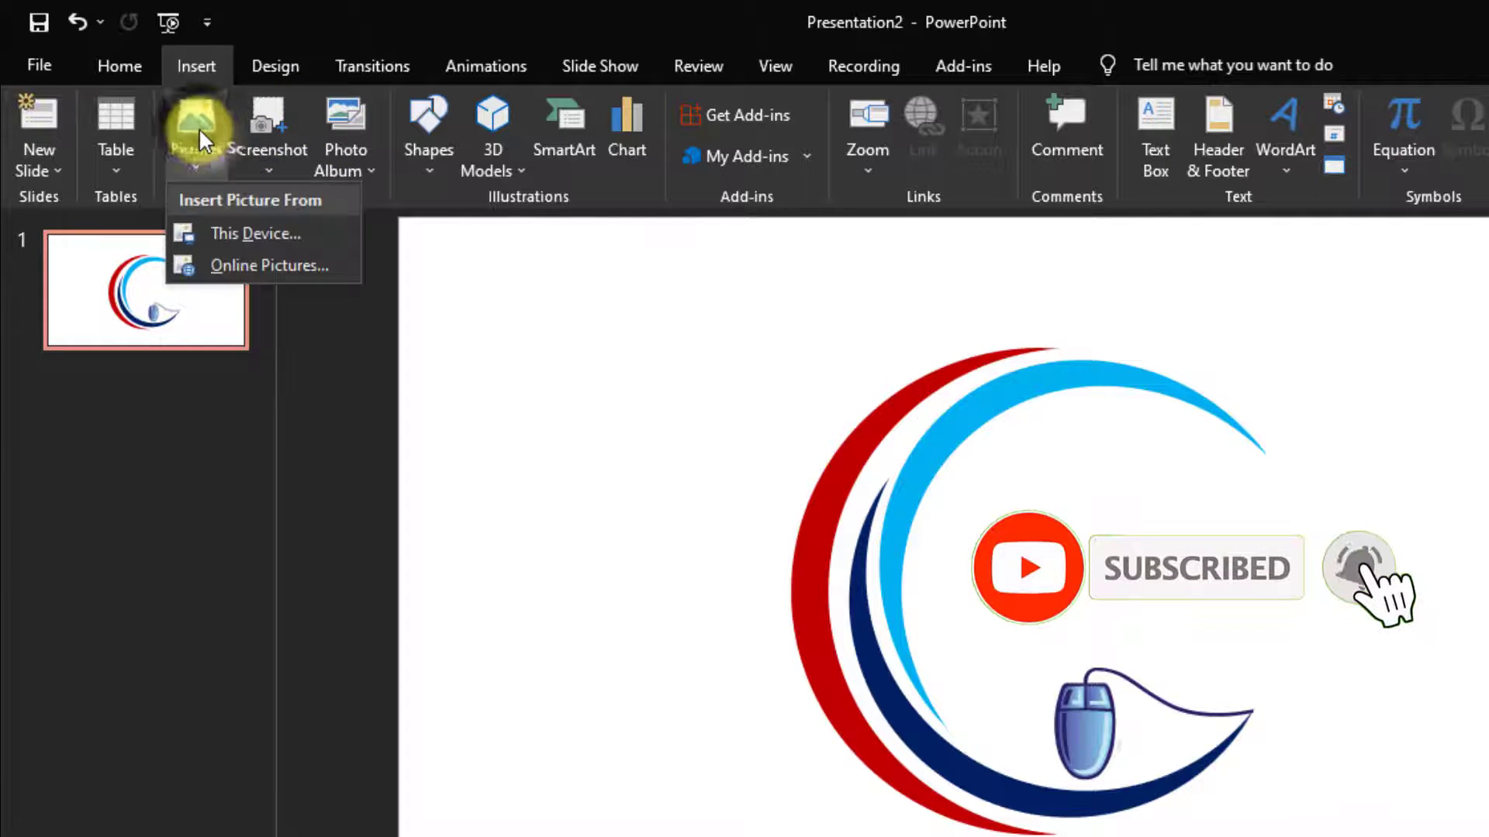
{"action": "left_click", "coordinate": [288, 231]}
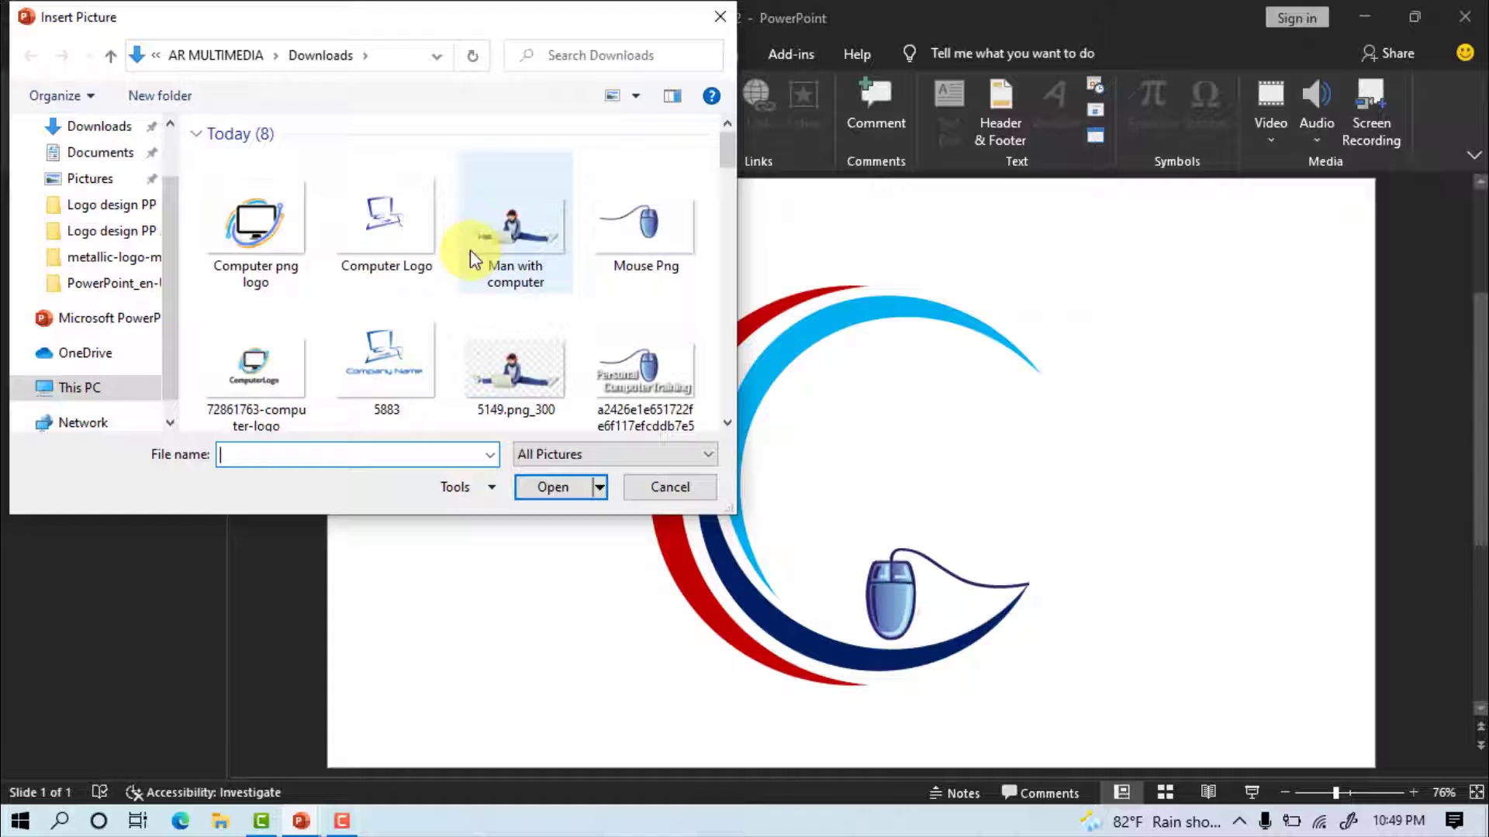
{"action": "left_click", "coordinate": [501, 229]}
{"action": "left_click", "coordinate": [548, 489]}
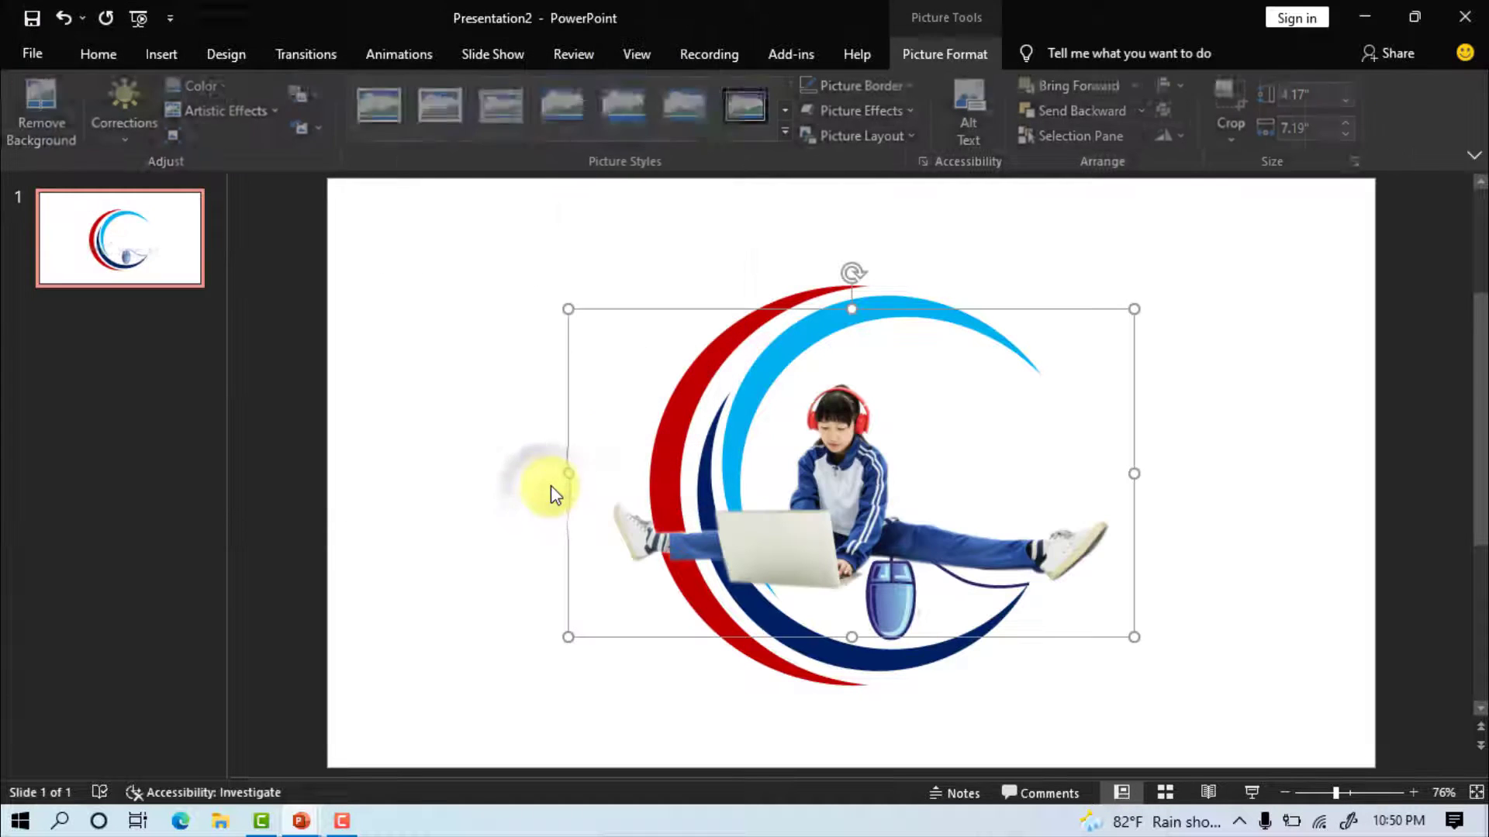
Shrink the boy picture to about half size and place it right of the arcs above the mouse.
{"action": "left_click_drag", "start_coordinate": [568, 310], "coordinate": [868, 499]}
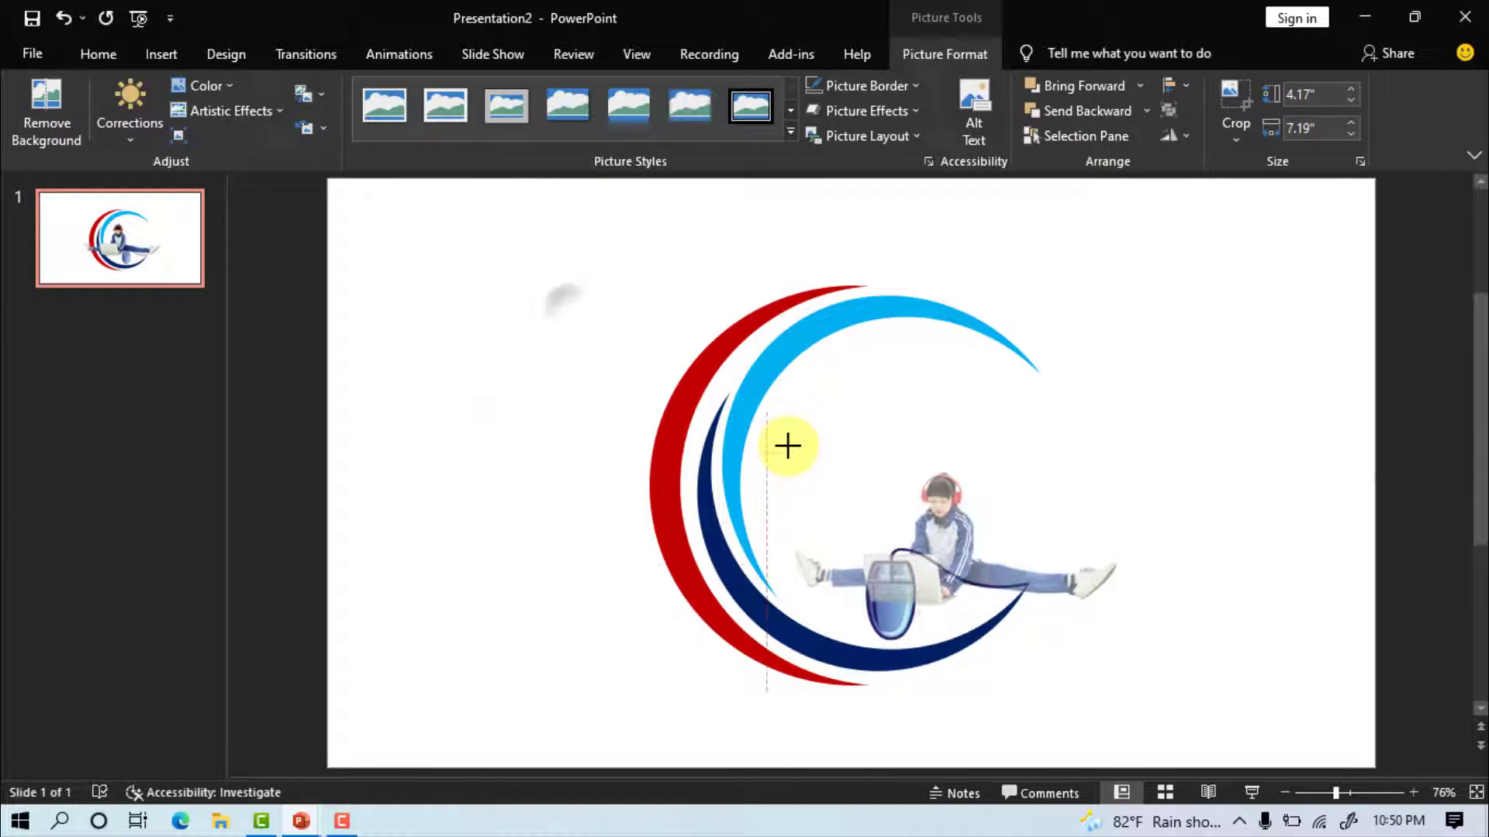
{"action": "left_click_drag", "start_coordinate": [971, 538], "coordinate": [996, 432]}
{"action": "left_click", "coordinate": [1053, 382]}
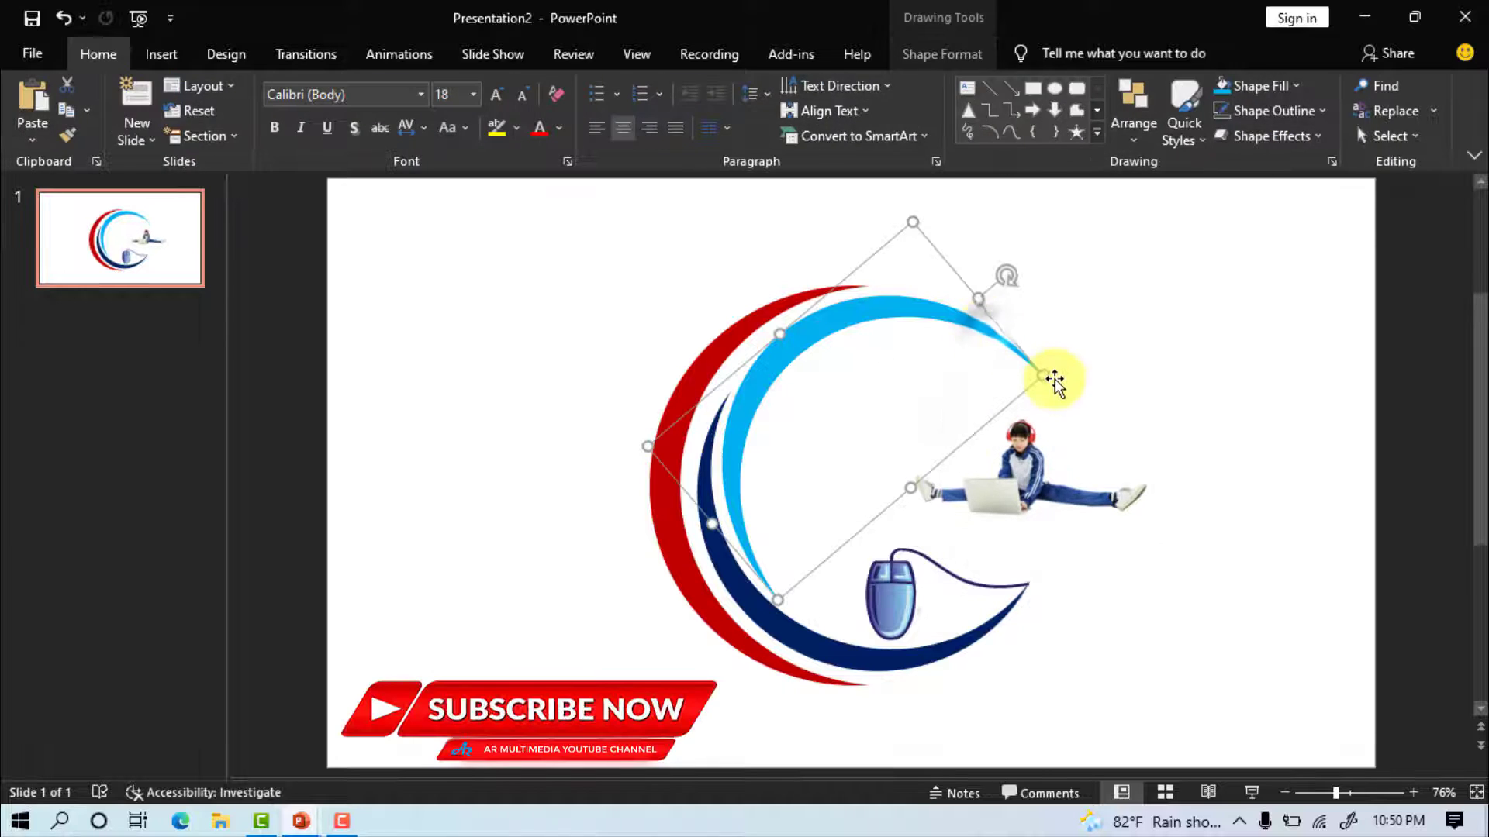
{"action": "left_click_drag", "start_coordinate": [1046, 379], "coordinate": [1024, 379]}
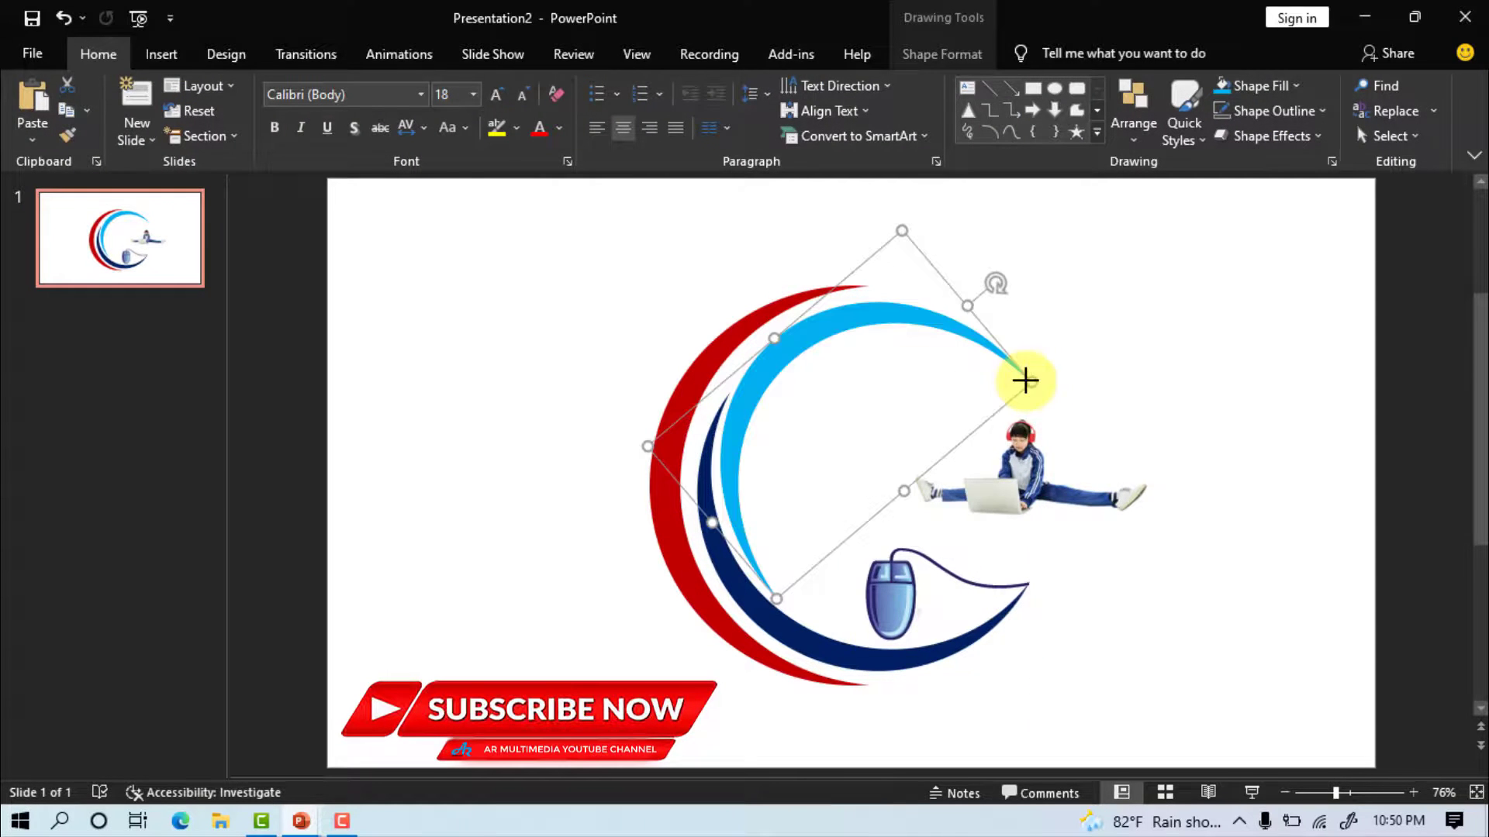
{"action": "mouse_move", "coordinate": [1060, 498]}
{"action": "left_mouse_down"}
{"action": "mouse_move", "coordinate": [1055, 479]}
{"action": "mouse_move", "coordinate": [1039, 490]}
{"action": "left_mouse_up"}
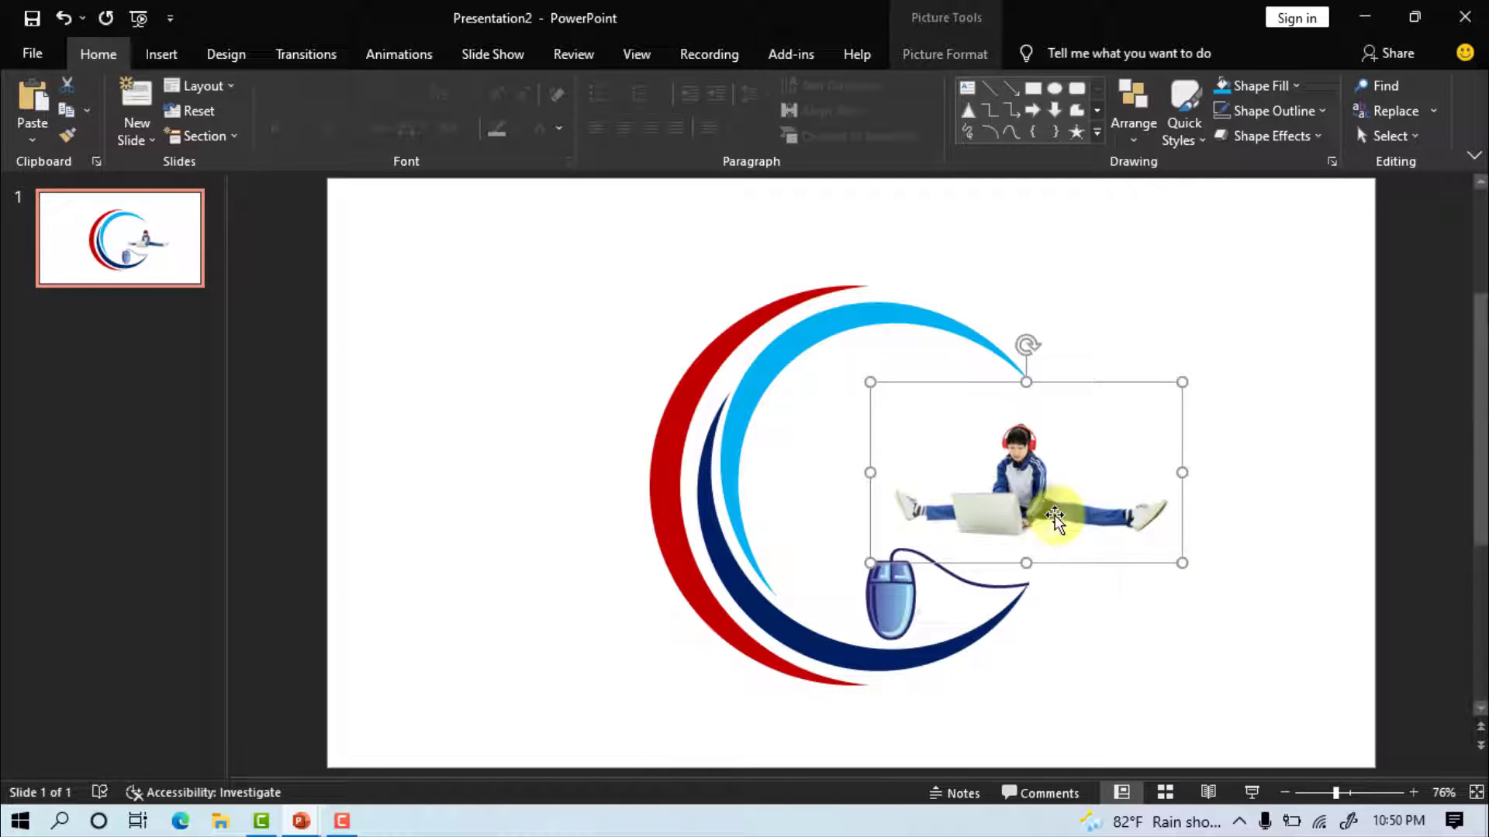
{"action": "left_click", "coordinate": [1206, 635]}
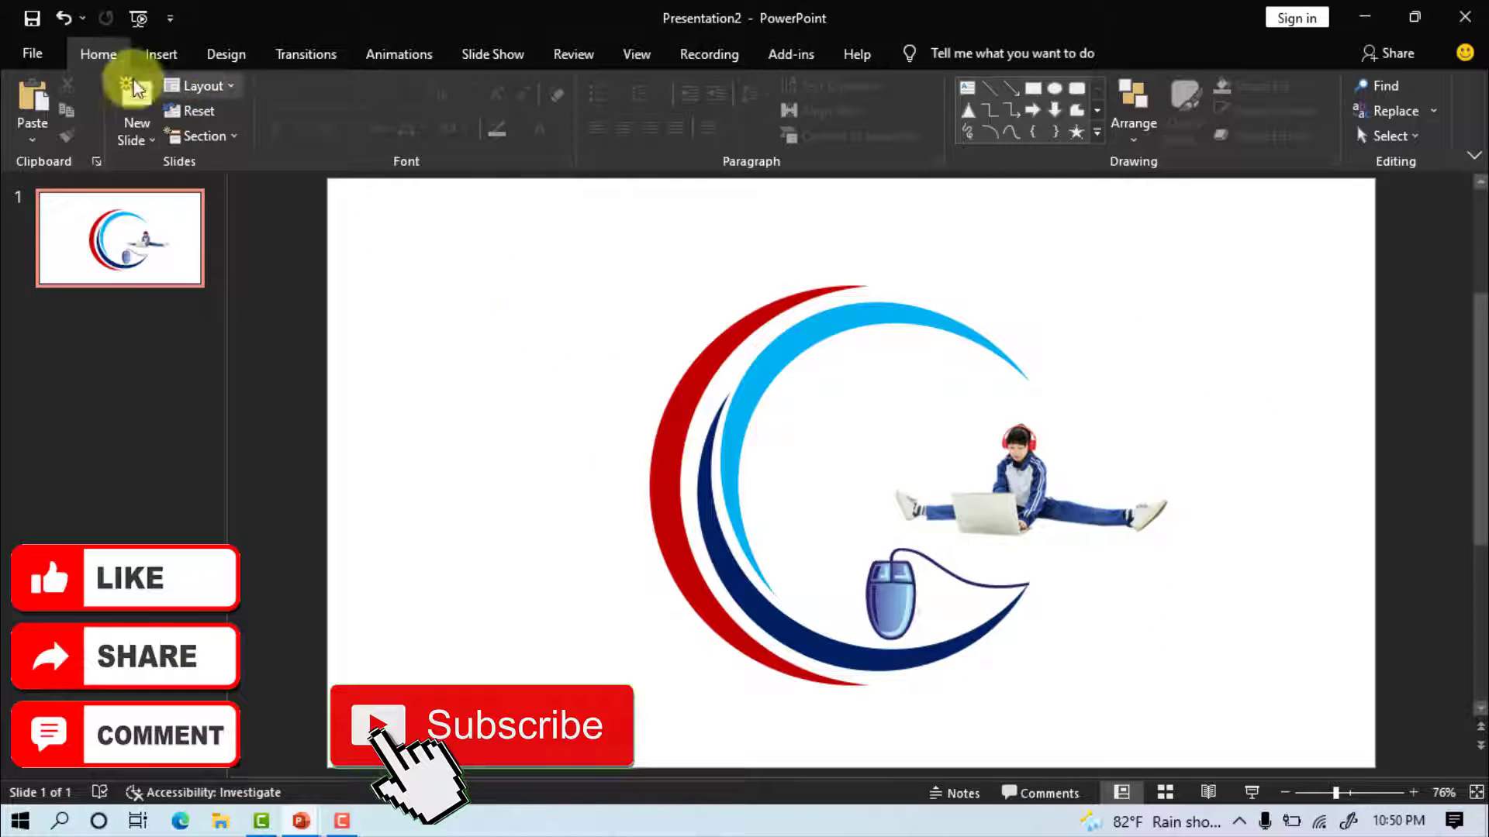
Insert orange-outline WordArt reading SOFT TOUCH and move it into the centre of the arcs.
{"action": "left_click", "coordinate": [154, 53]}
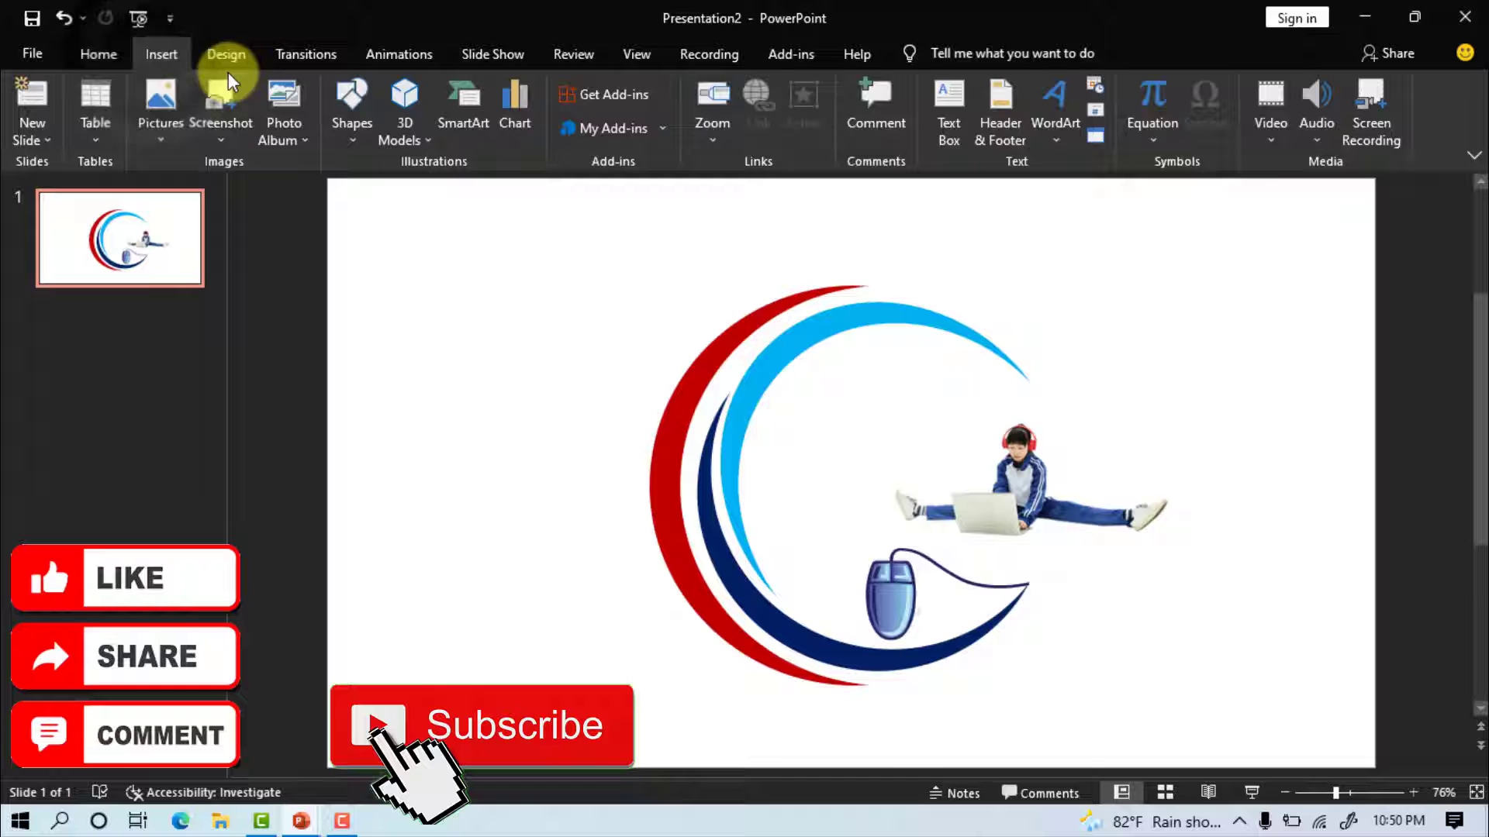
{"action": "left_click", "coordinate": [1048, 113]}
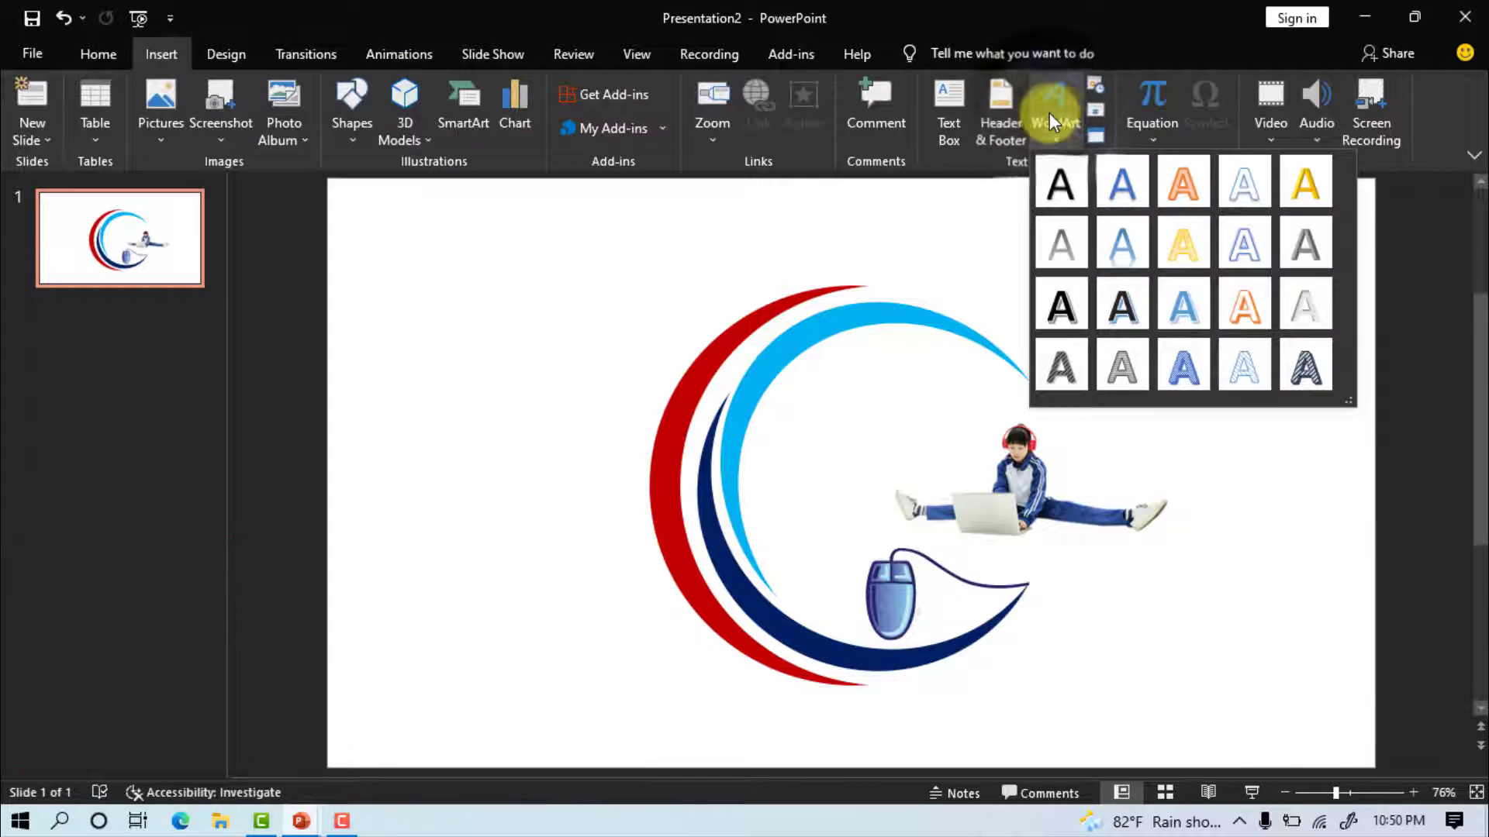
{"action": "left_click", "coordinate": [1182, 183]}
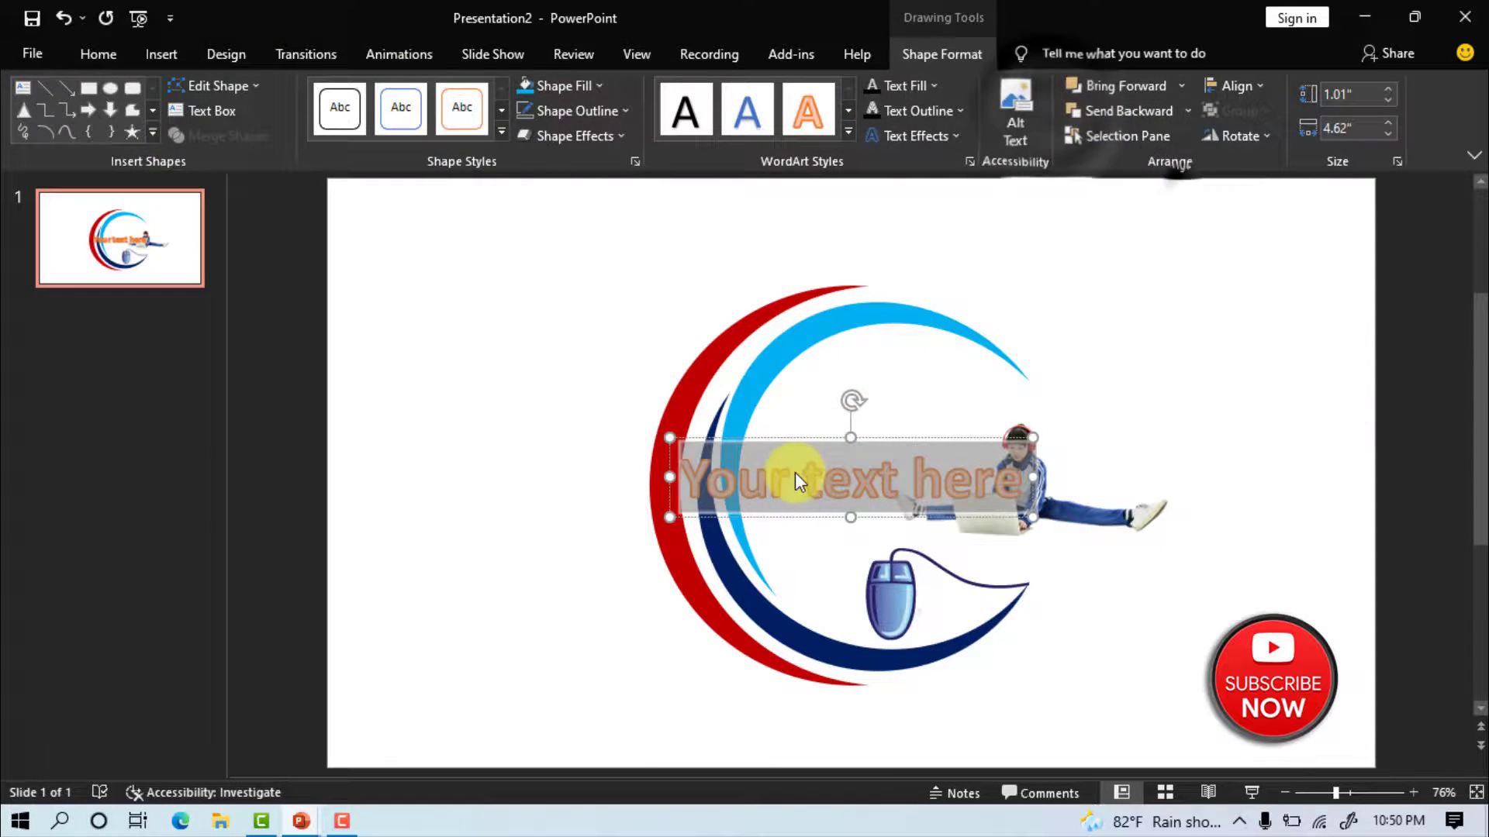
{"action": "type", "text": "SOFT TOUCH"}
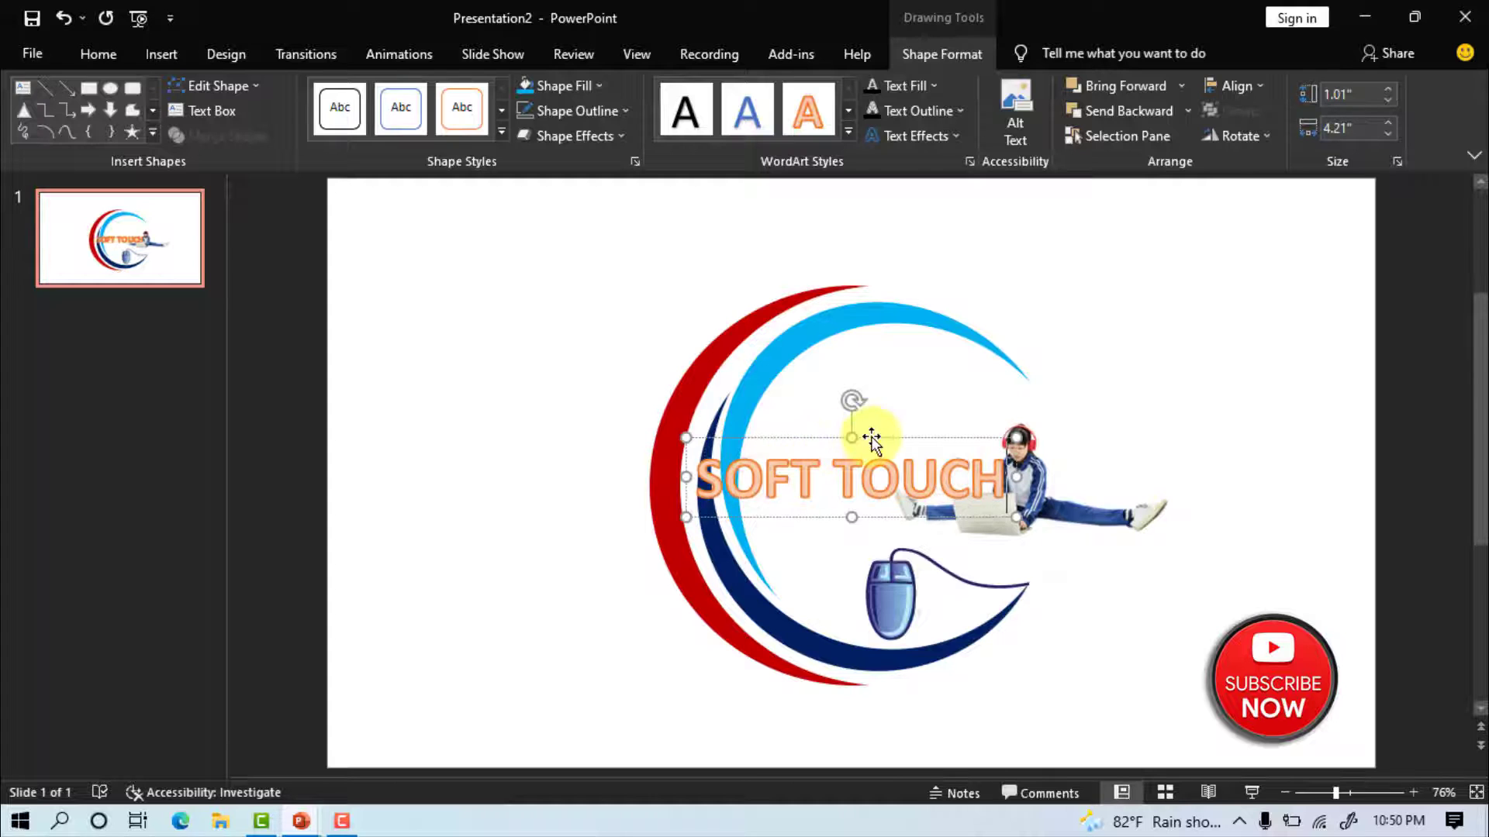
{"action": "left_click_drag", "start_coordinate": [870, 438], "coordinate": [907, 384]}
Set the SOFT TOUCH text to the Agency FB font.
{"action": "left_click_drag", "start_coordinate": [746, 419], "coordinate": [1040, 427]}
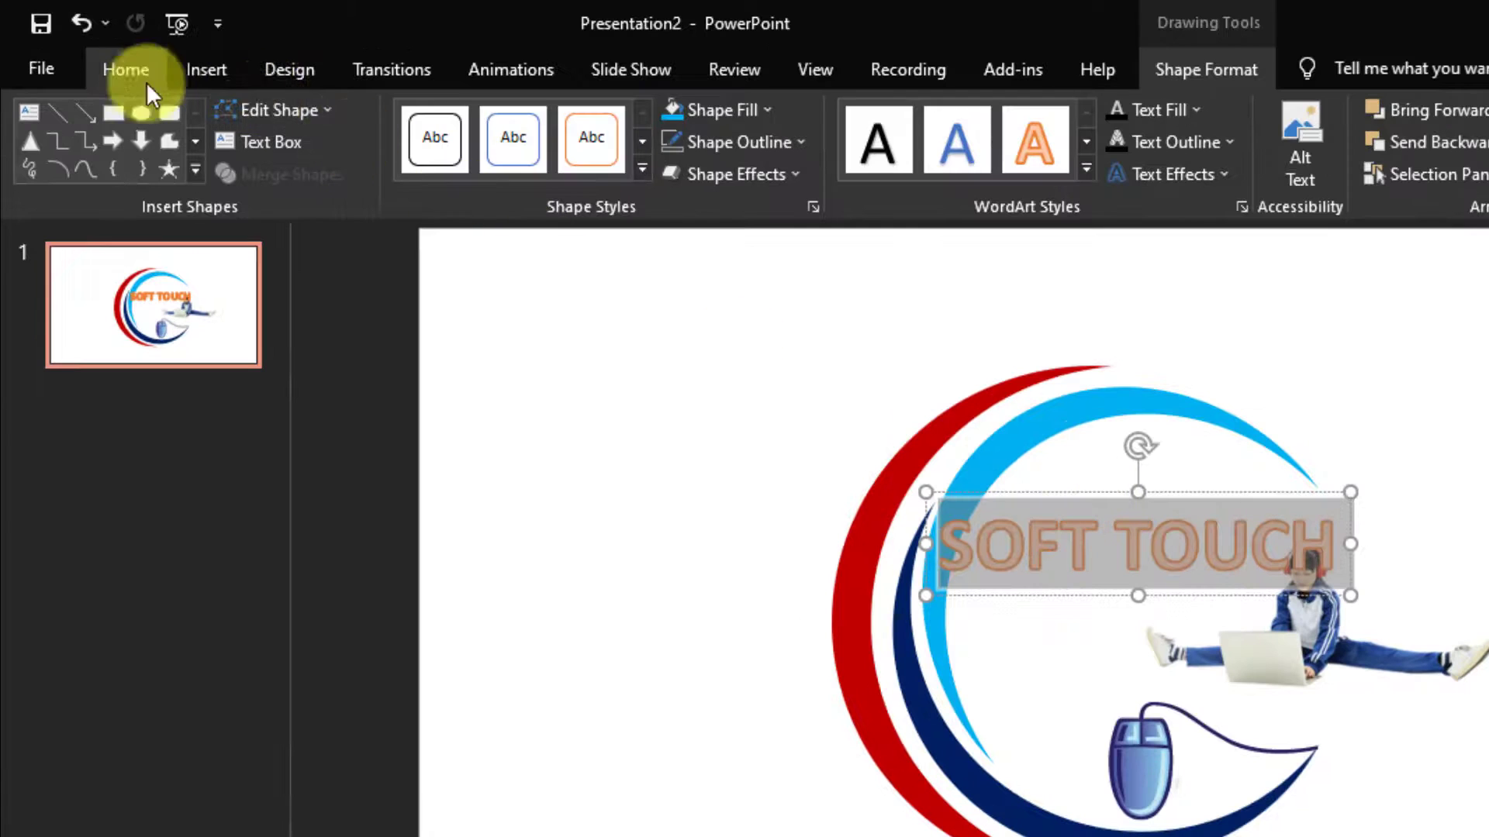
{"action": "left_click", "coordinate": [104, 52]}
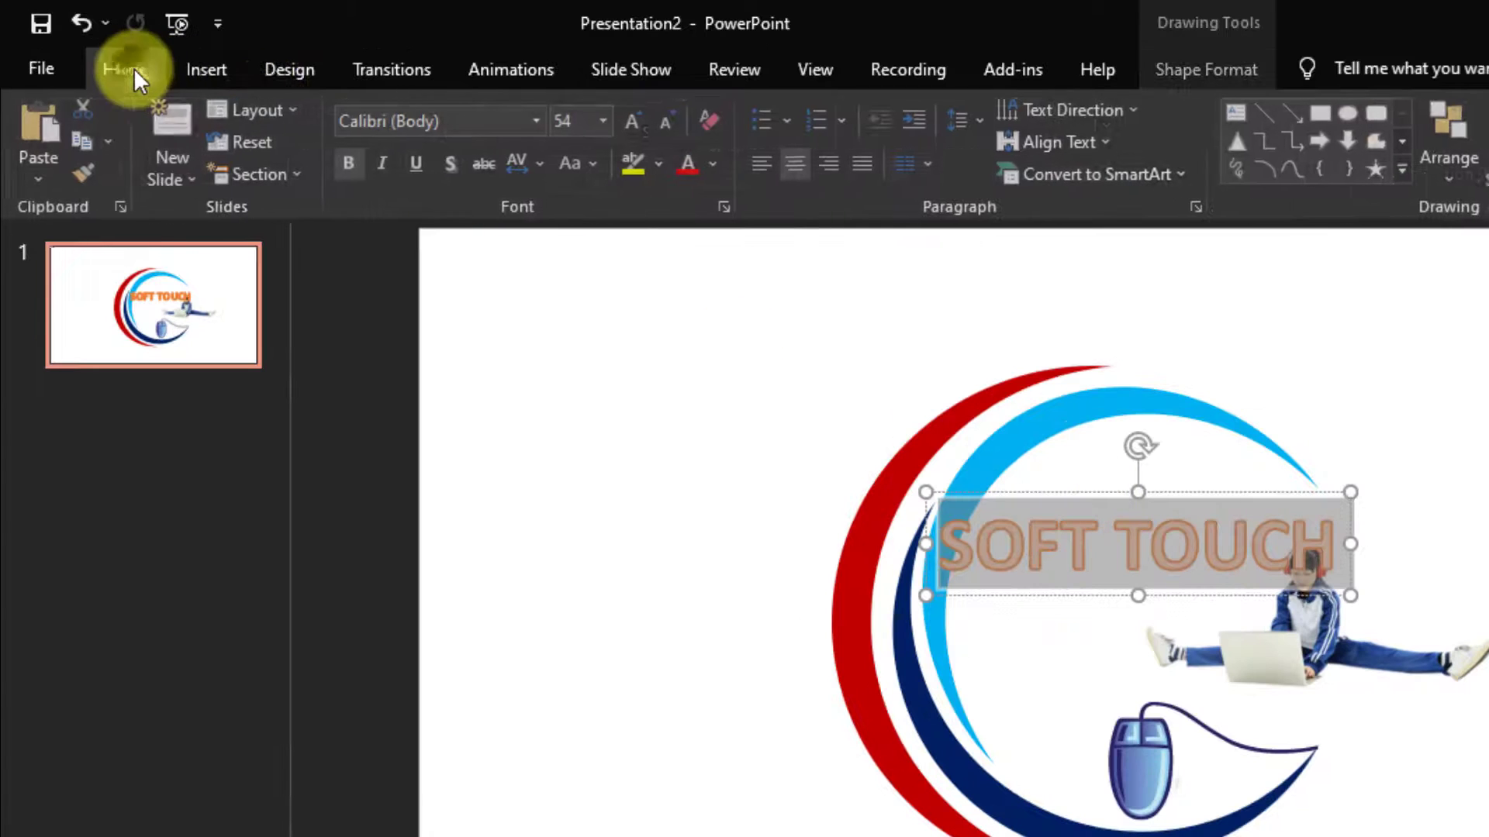
{"action": "left_click", "coordinate": [537, 120]}
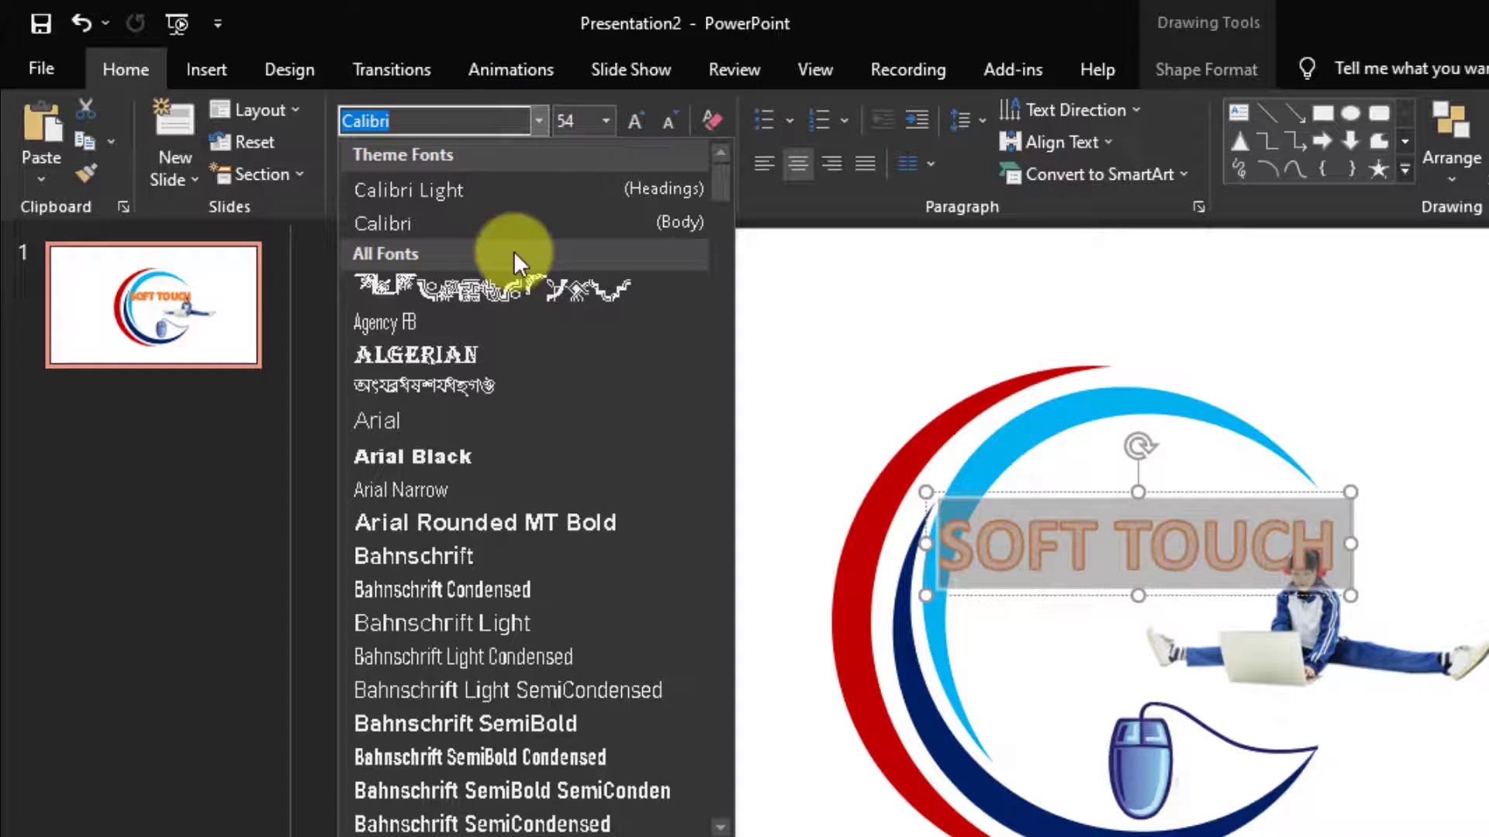
{"action": "left_click", "coordinate": [415, 316]}
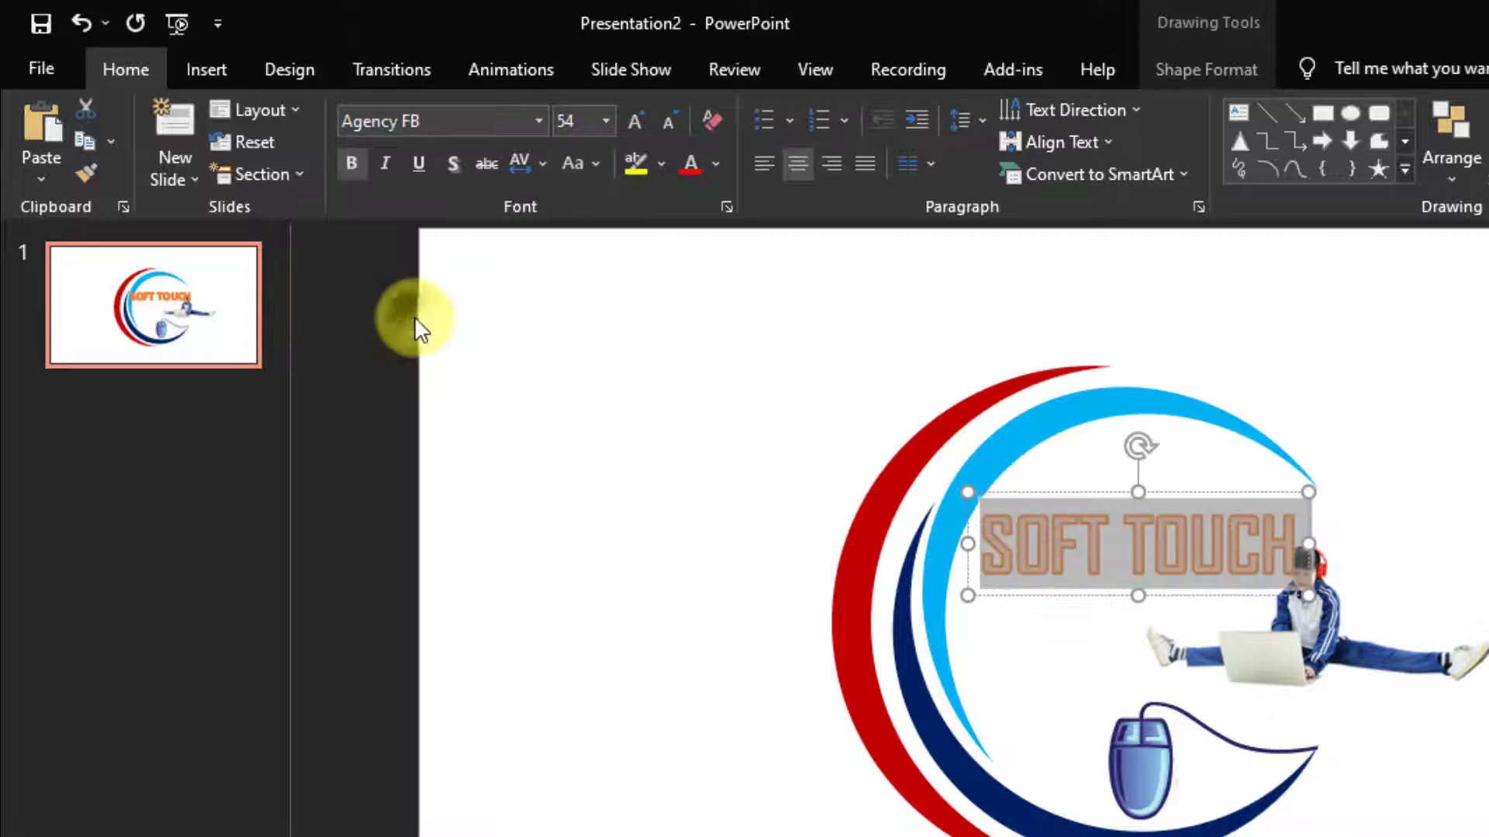
Give the SOFT TOUCH text no outline and a Dark Blue fill.
{"action": "left_click", "coordinate": [1048, 76]}
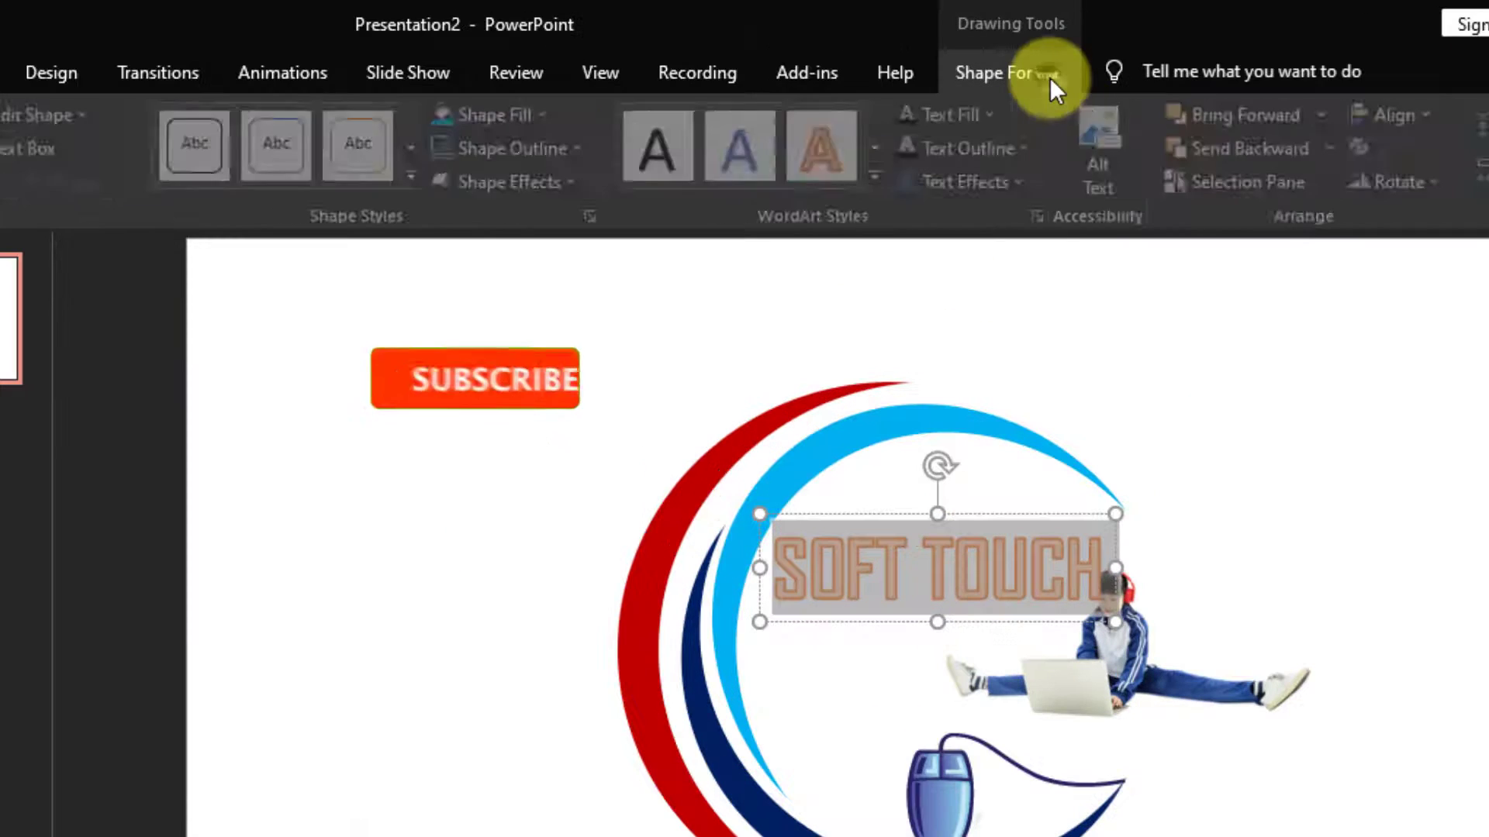
{"action": "left_click", "coordinate": [1034, 149]}
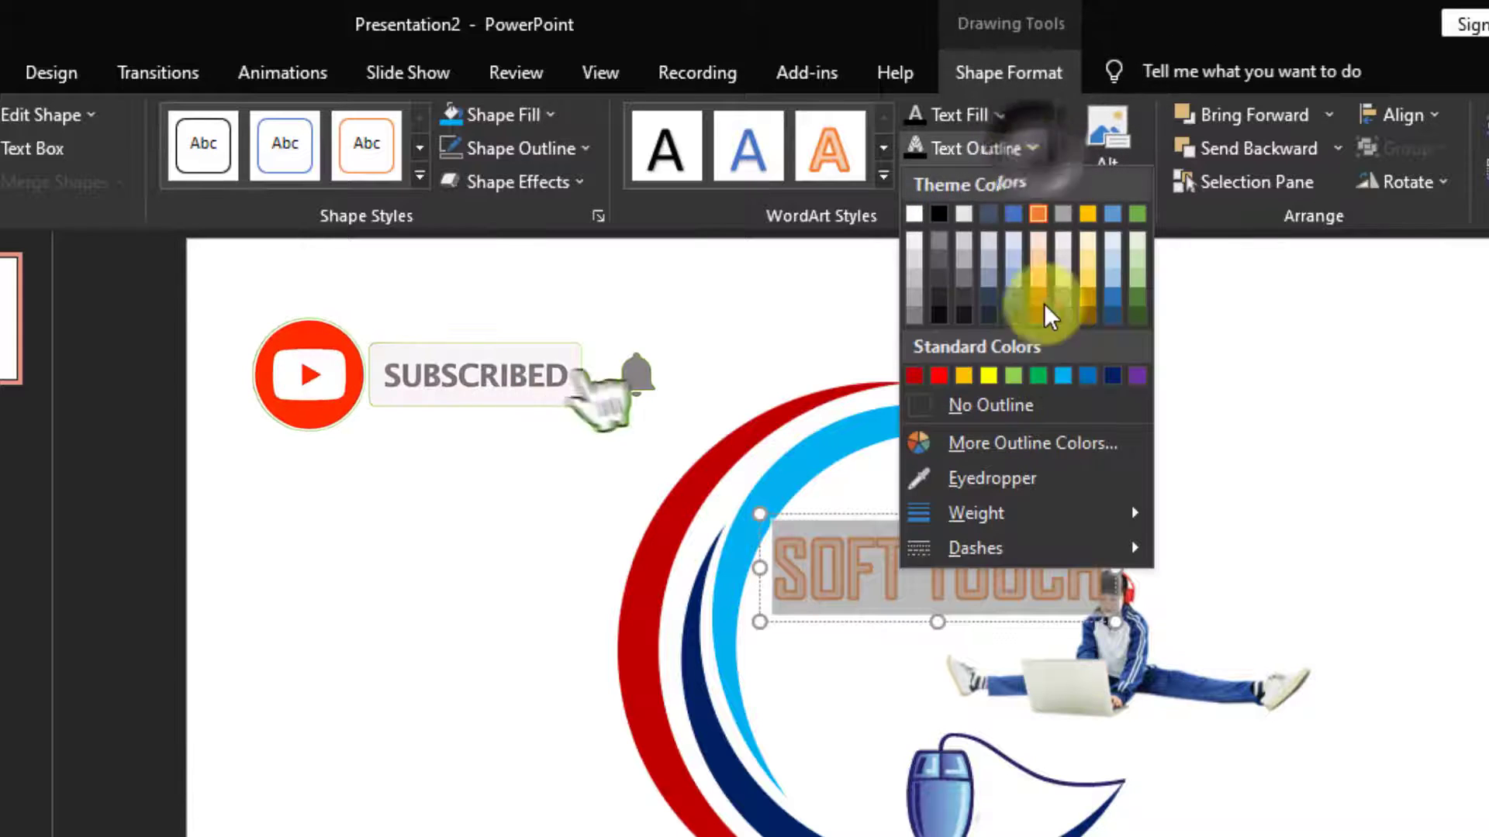
{"action": "left_click", "coordinate": [989, 404]}
{"action": "left_click", "coordinate": [999, 115]}
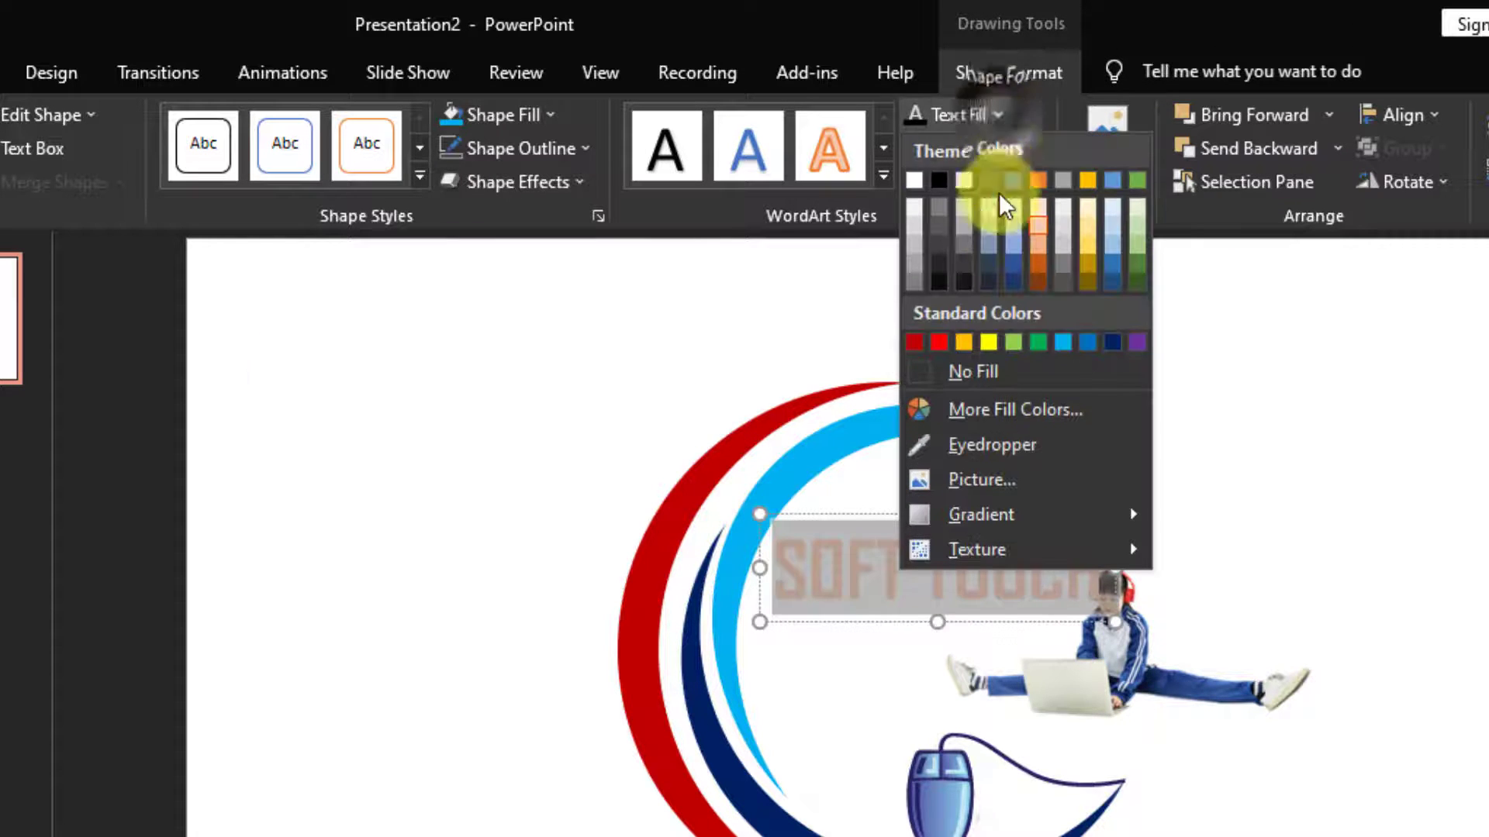
{"action": "left_click", "coordinate": [1109, 340]}
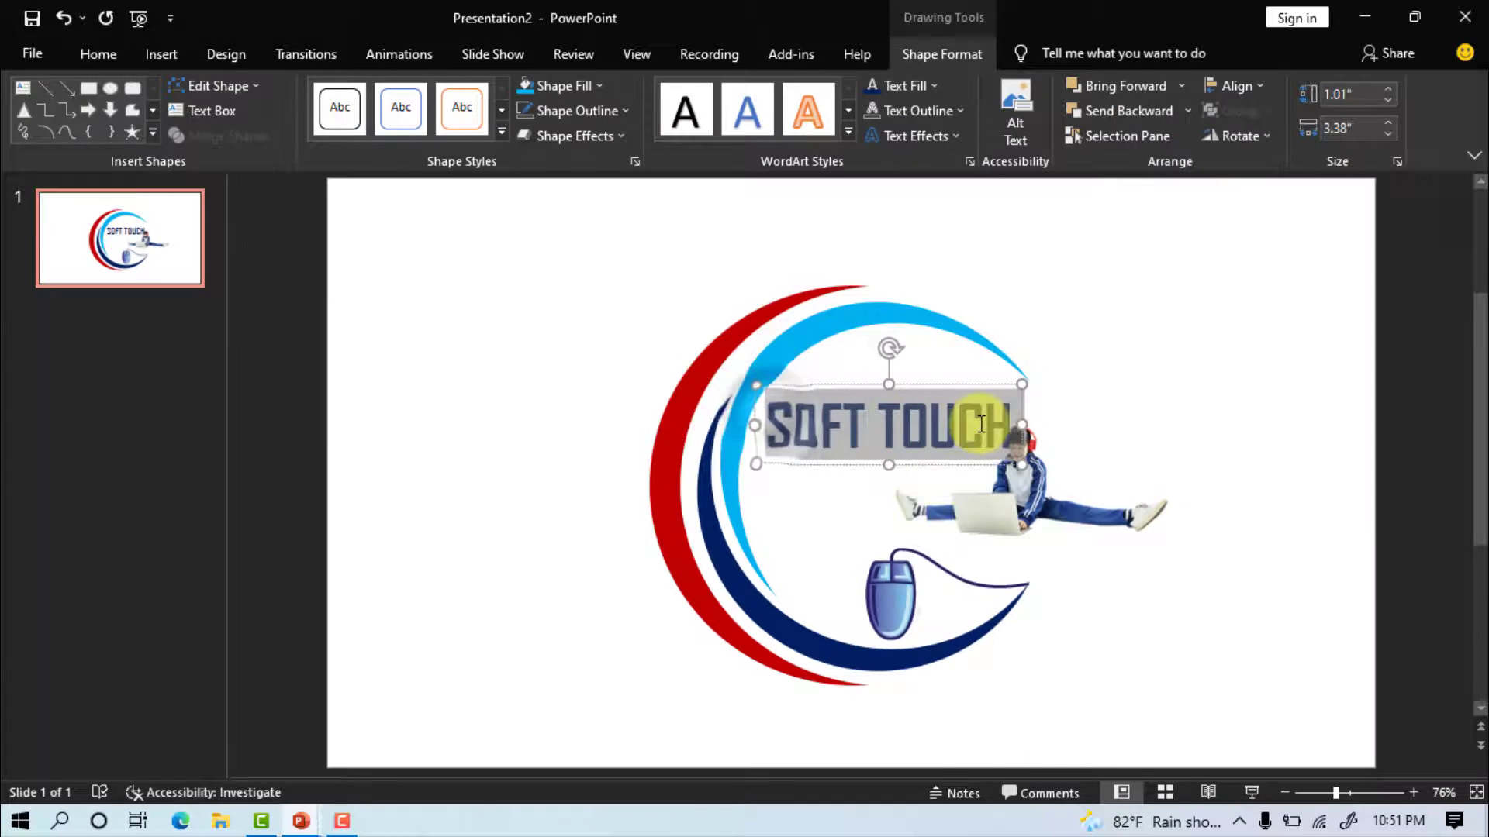
Set the text to size 48 and shift it slightly down and left.
{"action": "left_click", "coordinate": [103, 52]}
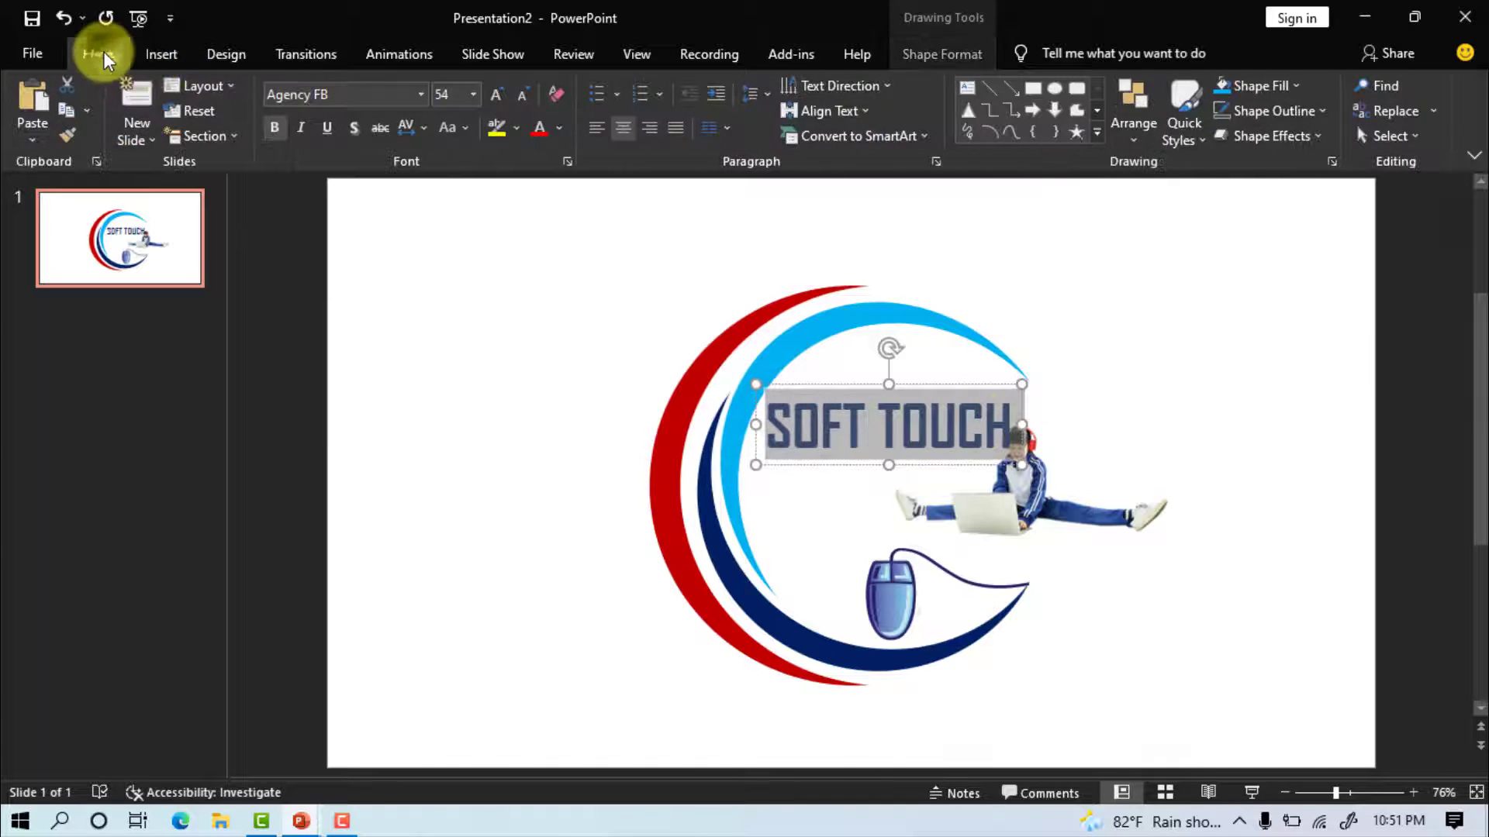
{"action": "left_click", "coordinate": [470, 95]}
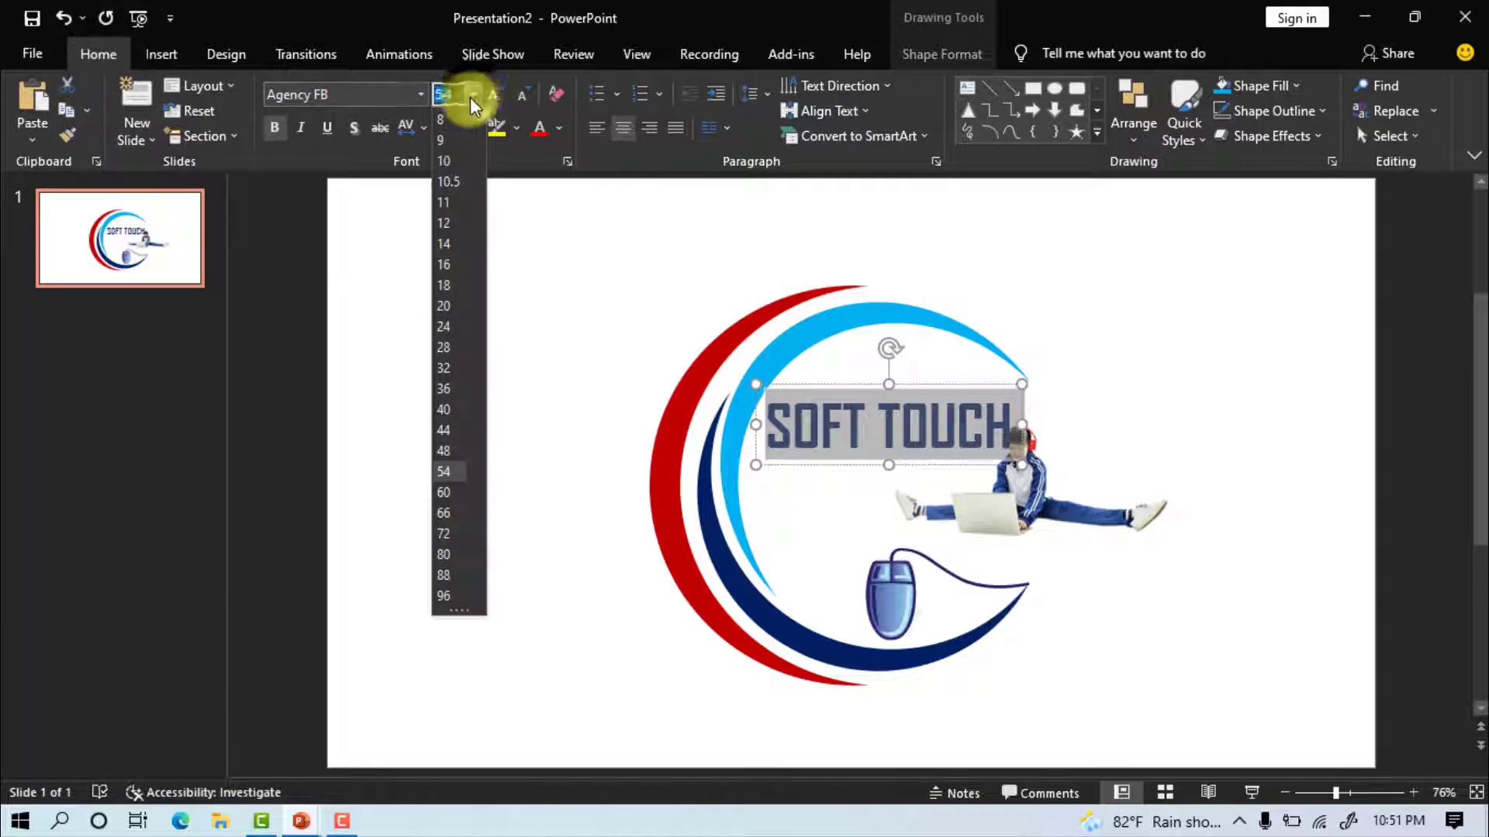
{"action": "left_click", "coordinate": [445, 450]}
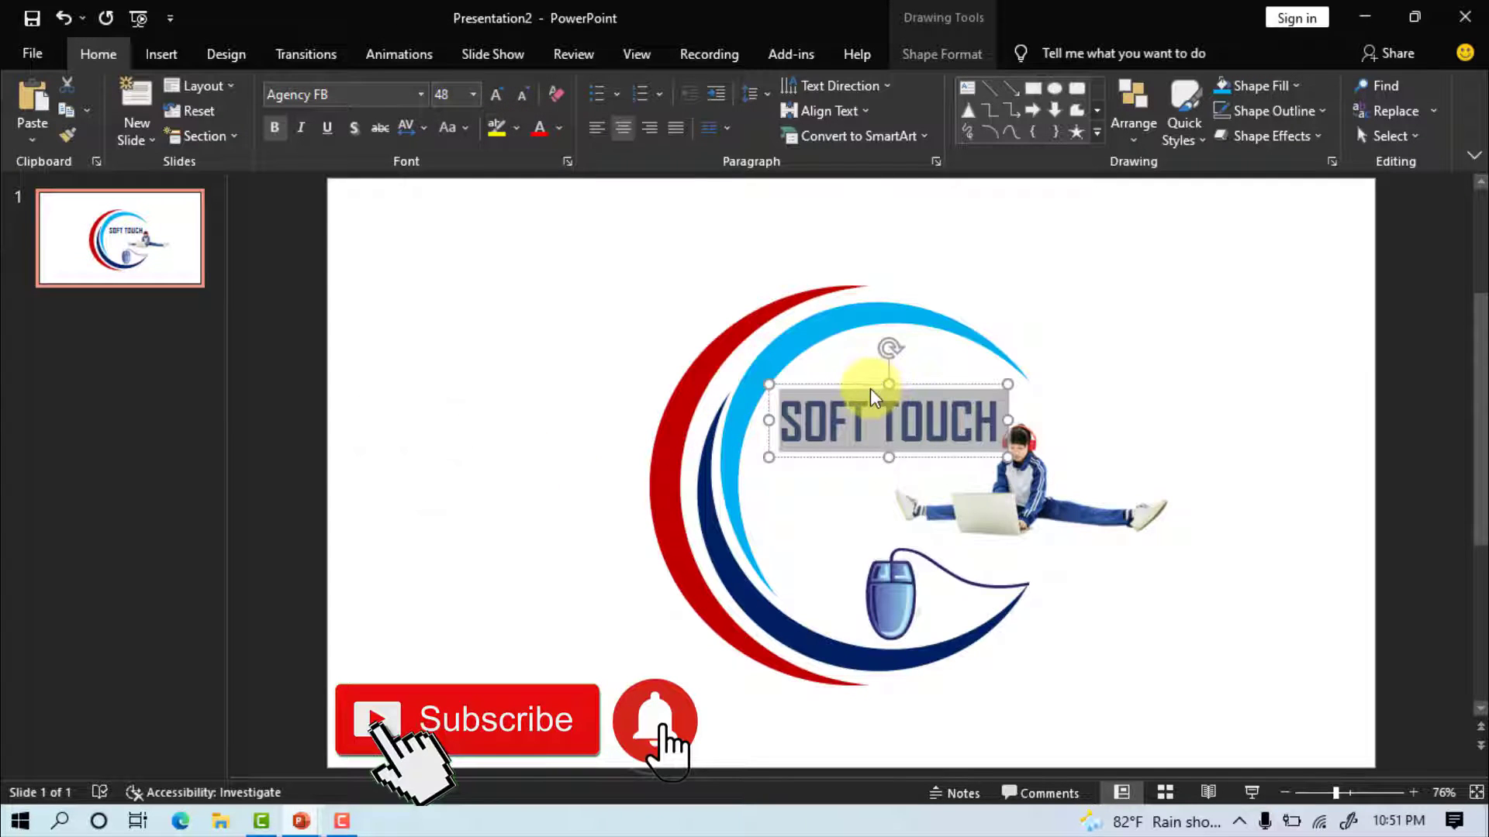
{"action": "left_click_drag", "start_coordinate": [864, 409], "coordinate": [907, 398]}
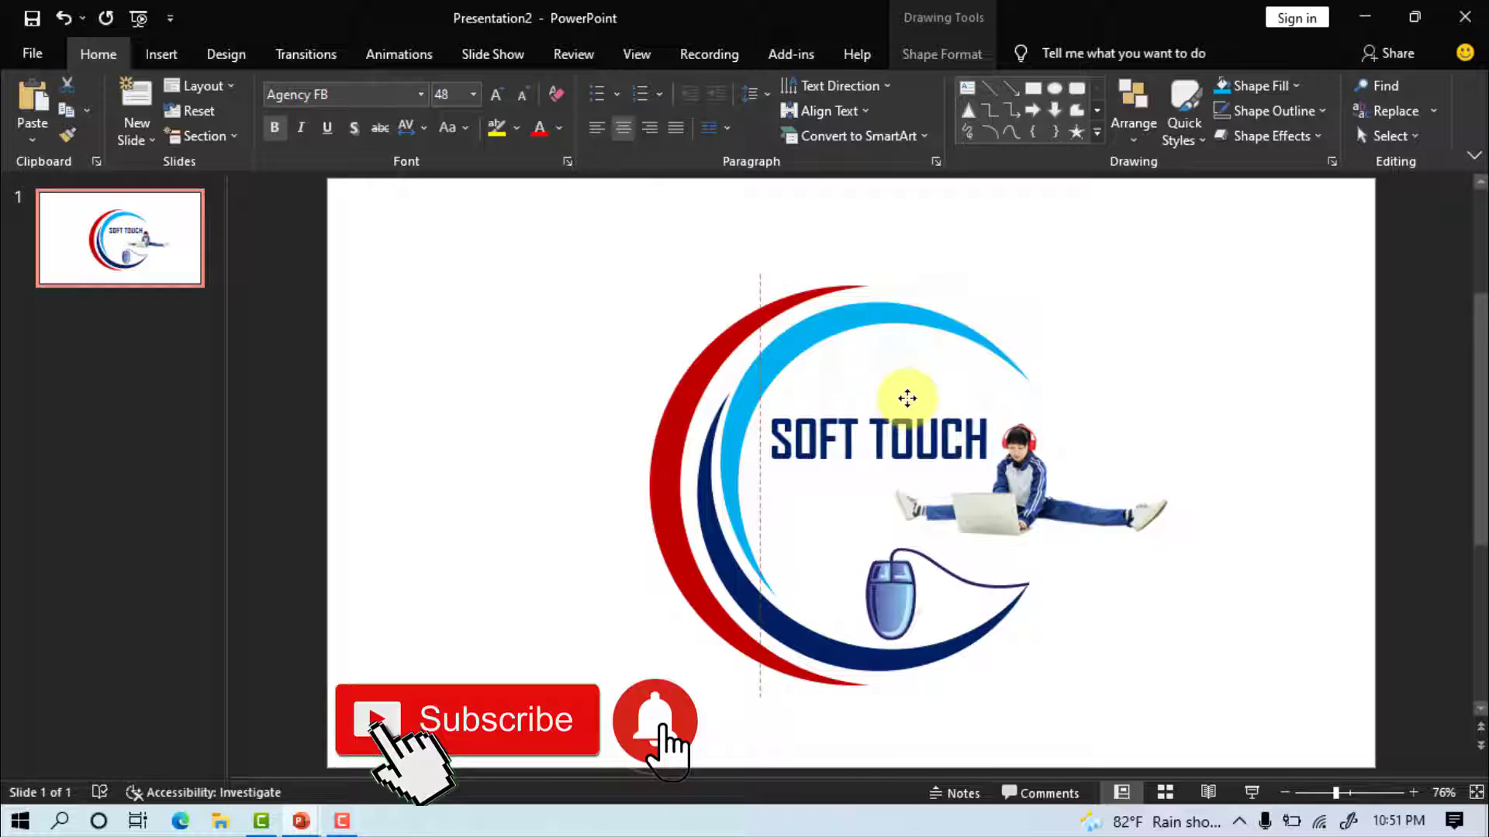
Select the red and light blue arcs, mouse, boy and SOFT TOUCH text together.
{"action": "left_click", "coordinate": [1096, 399]}
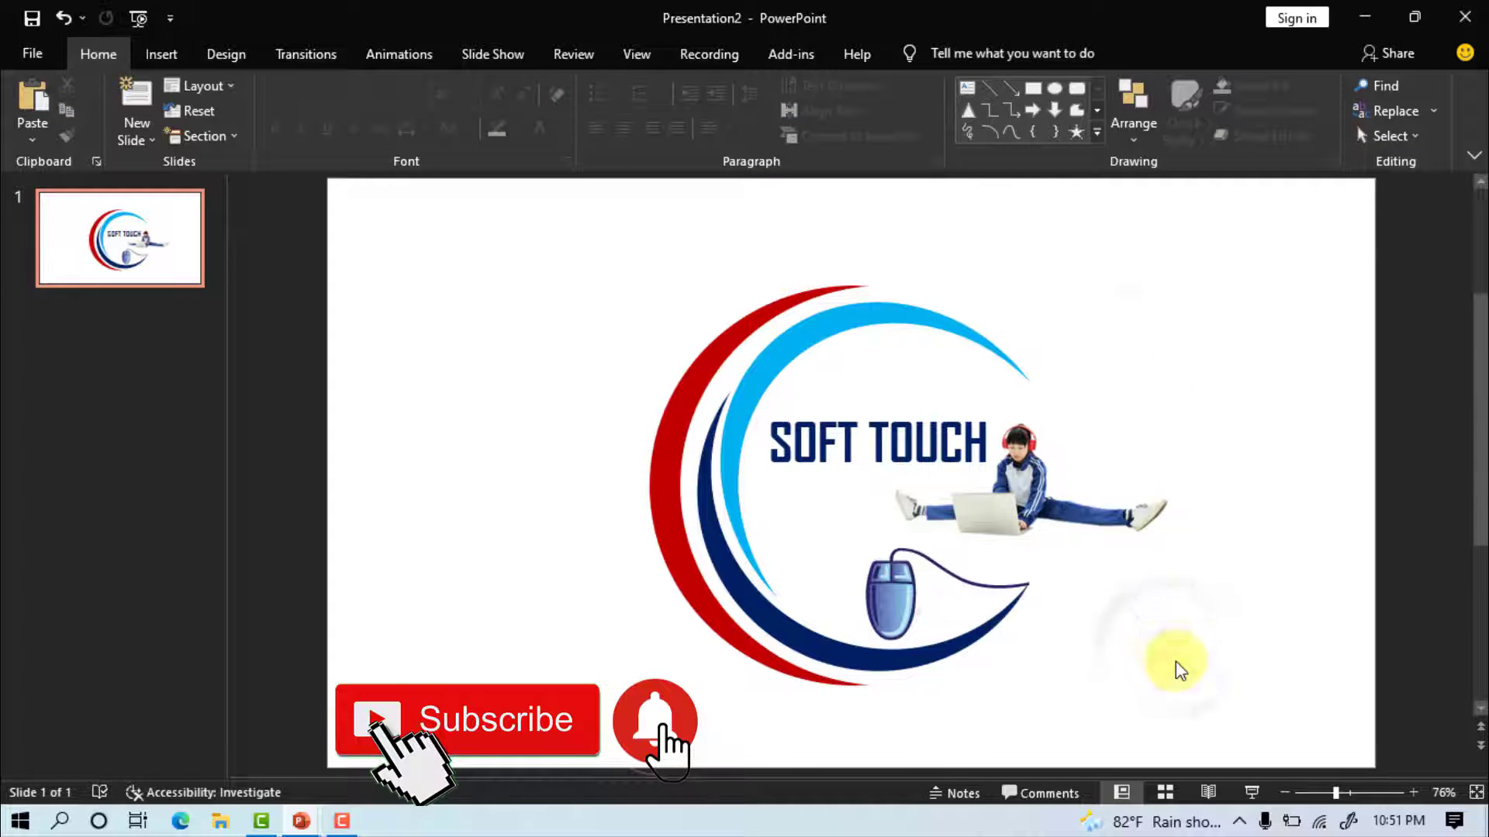
{"action": "left_click", "coordinate": [698, 541], "text": "shift"}
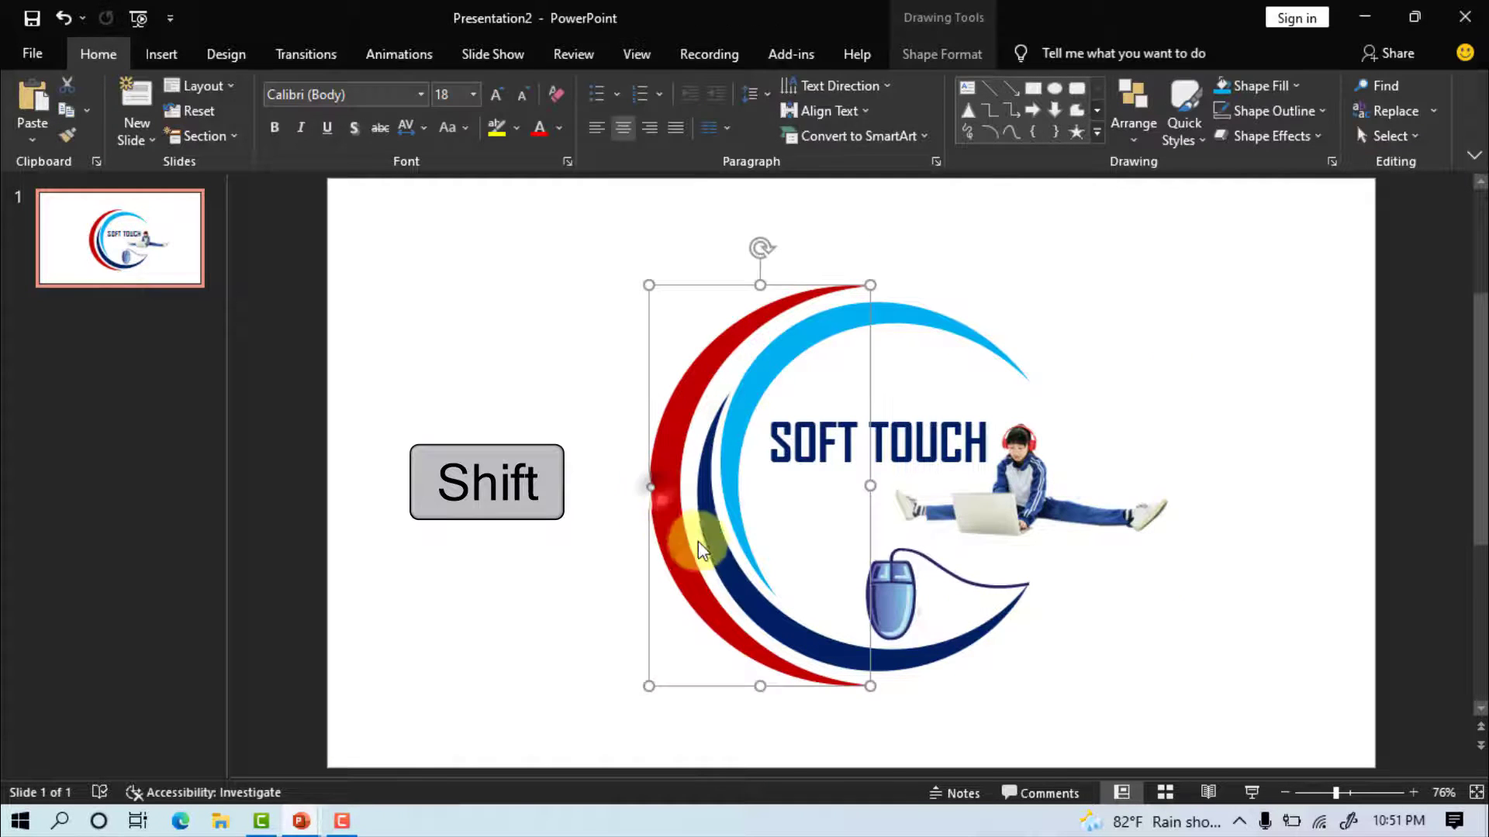
{"action": "left_click", "coordinate": [901, 664], "text": "shift"}
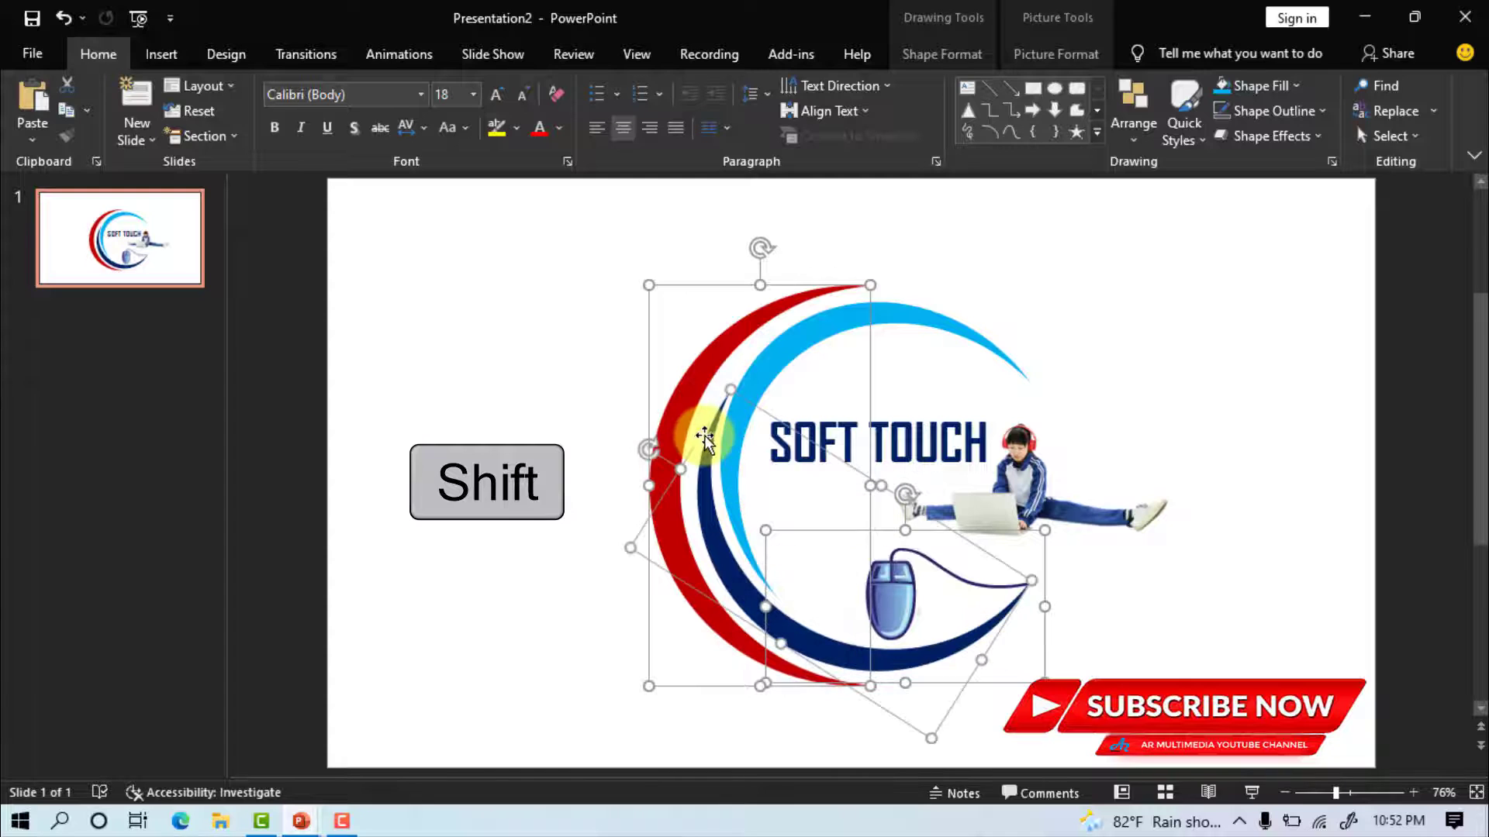
{"action": "left_click", "coordinate": [786, 352], "text": "shift"}
{"action": "left_click", "coordinate": [1034, 465], "text": "shift"}
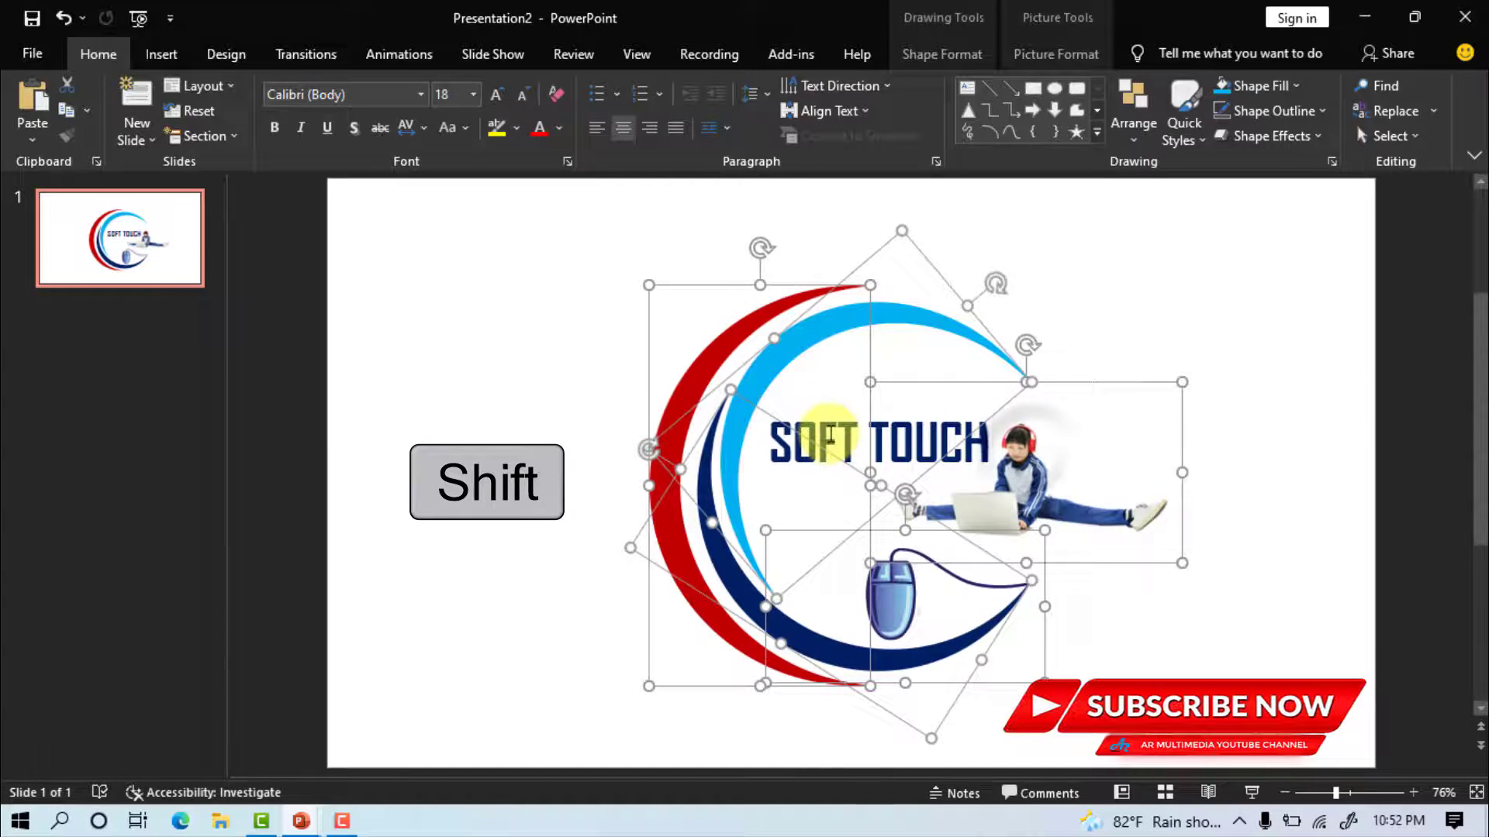
{"action": "left_click", "coordinate": [828, 441], "text": "shift"}
{"action": "left_click", "coordinate": [1055, 54]}
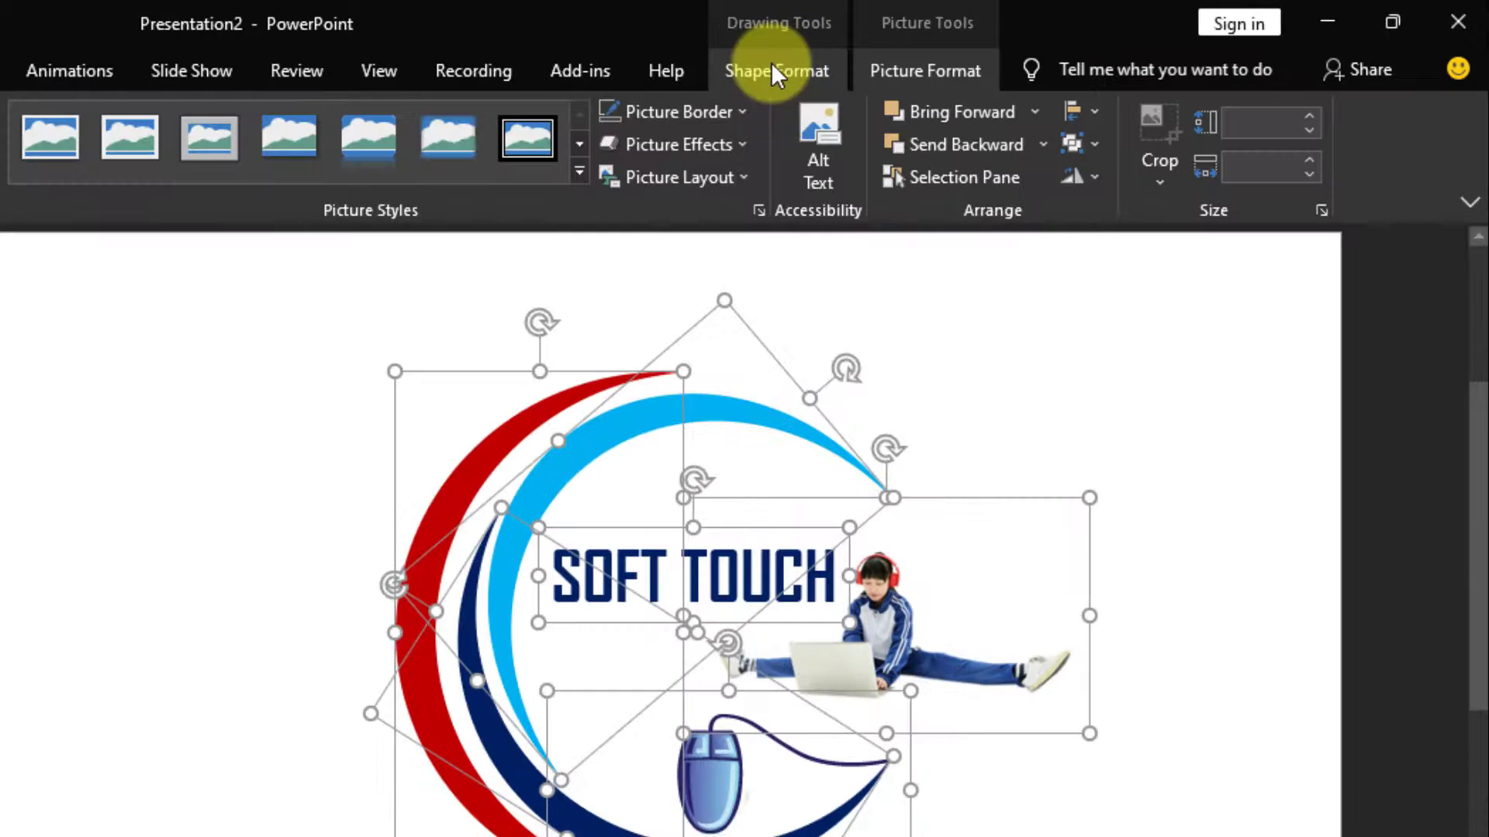
Group the selected pieces into one logo and apply an Offset: Bottom Right shadow.
{"action": "left_click", "coordinate": [771, 68]}
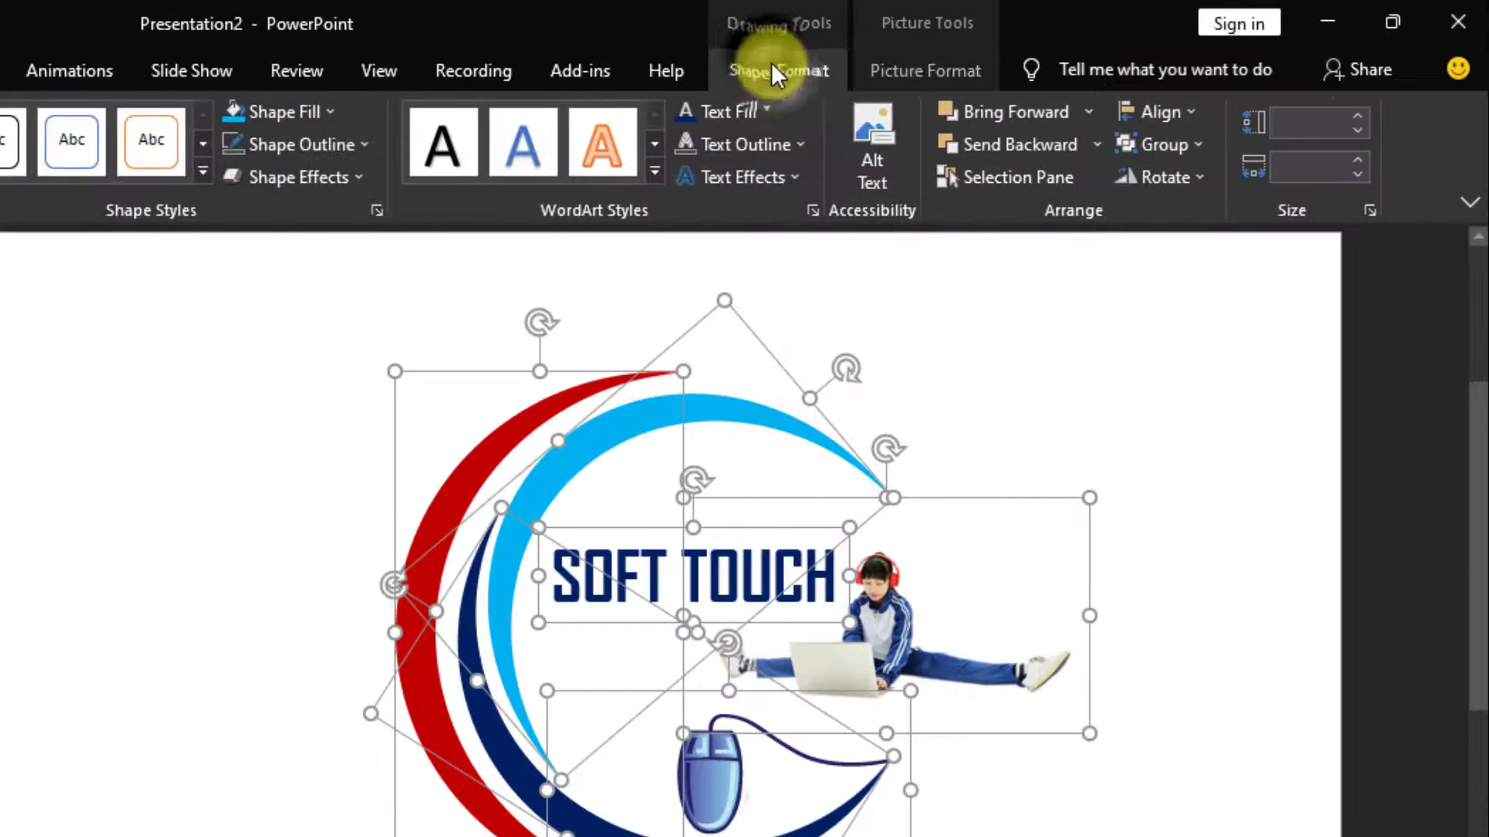
{"action": "left_click", "coordinate": [1154, 144]}
{"action": "left_click", "coordinate": [1174, 178]}
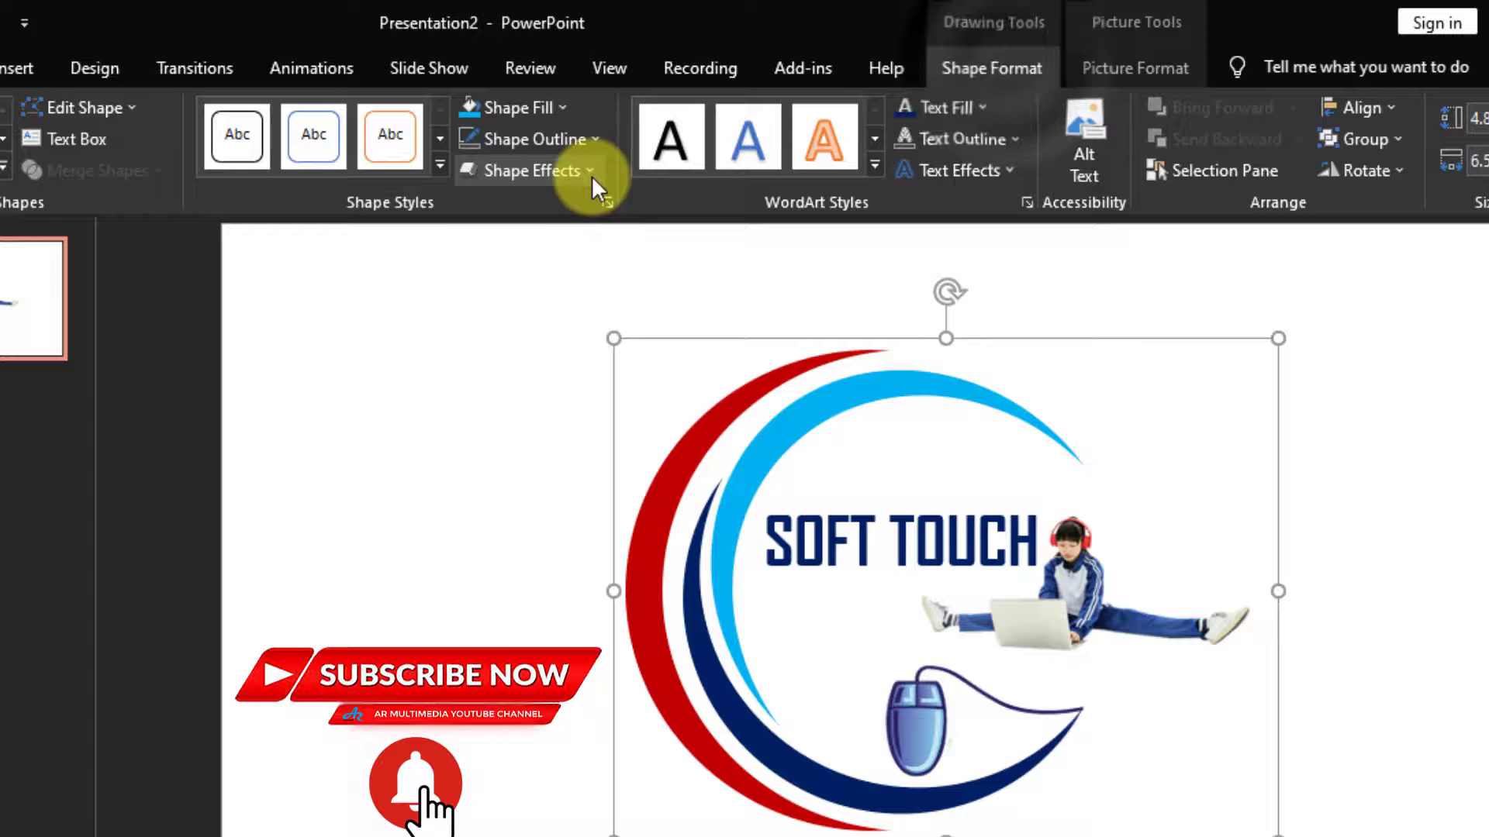
{"action": "left_click", "coordinate": [588, 174]}
{"action": "mouse_move", "coordinate": [548, 286]}
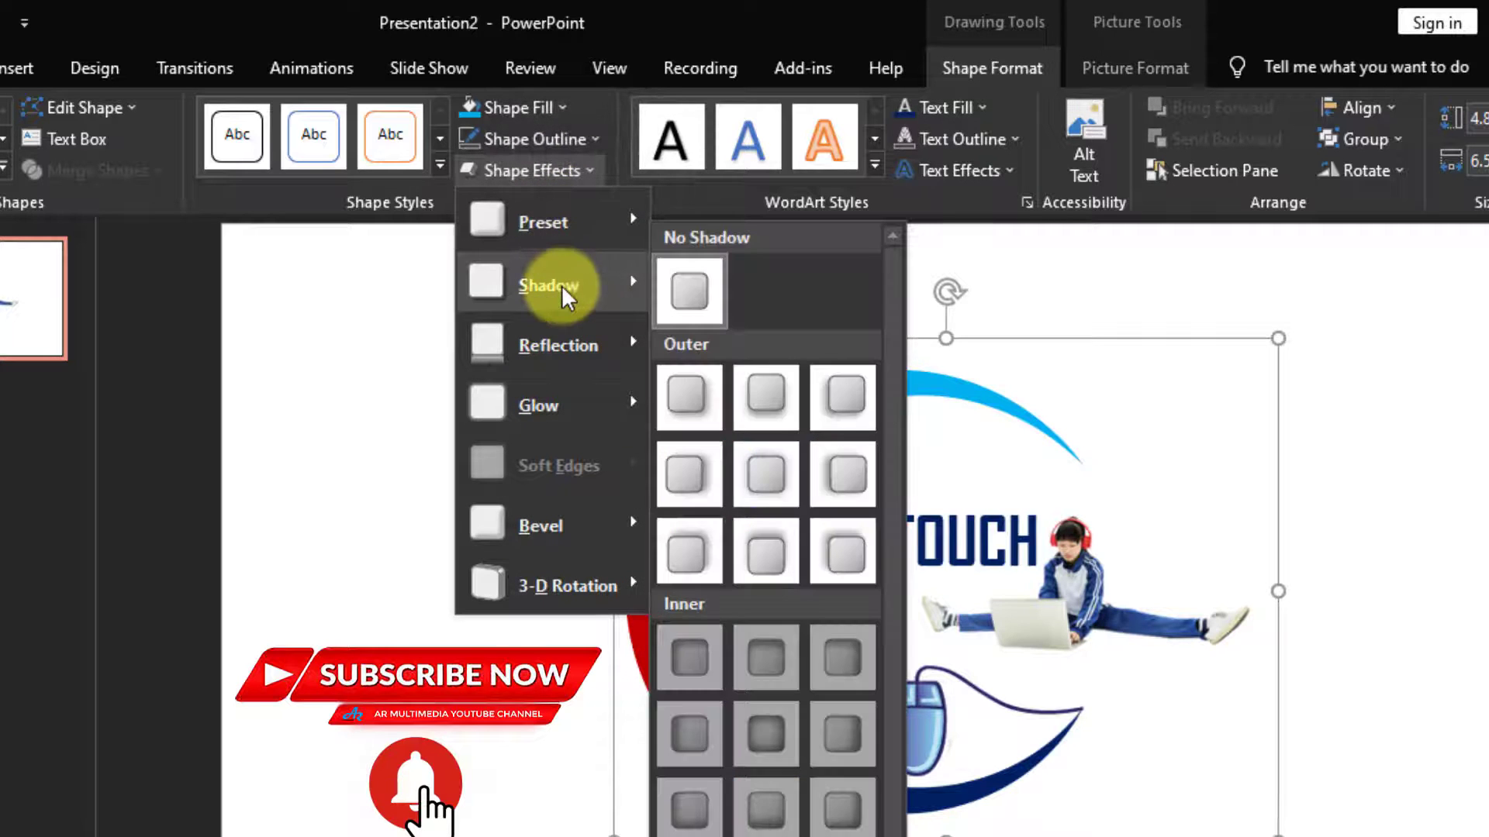
{"action": "left_click", "coordinate": [684, 393]}
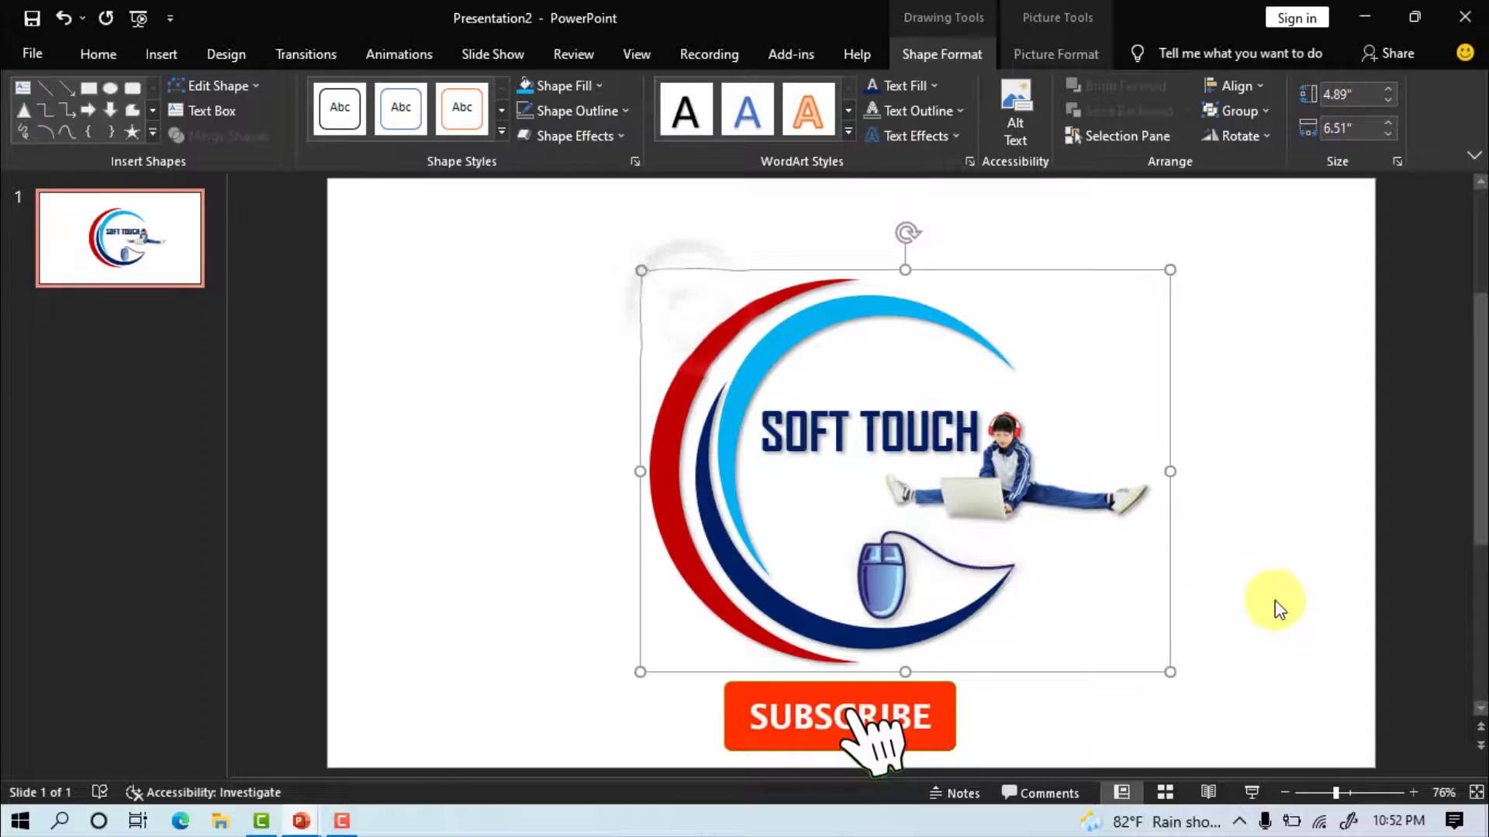
{"action": "left_click", "coordinate": [1267, 602]}
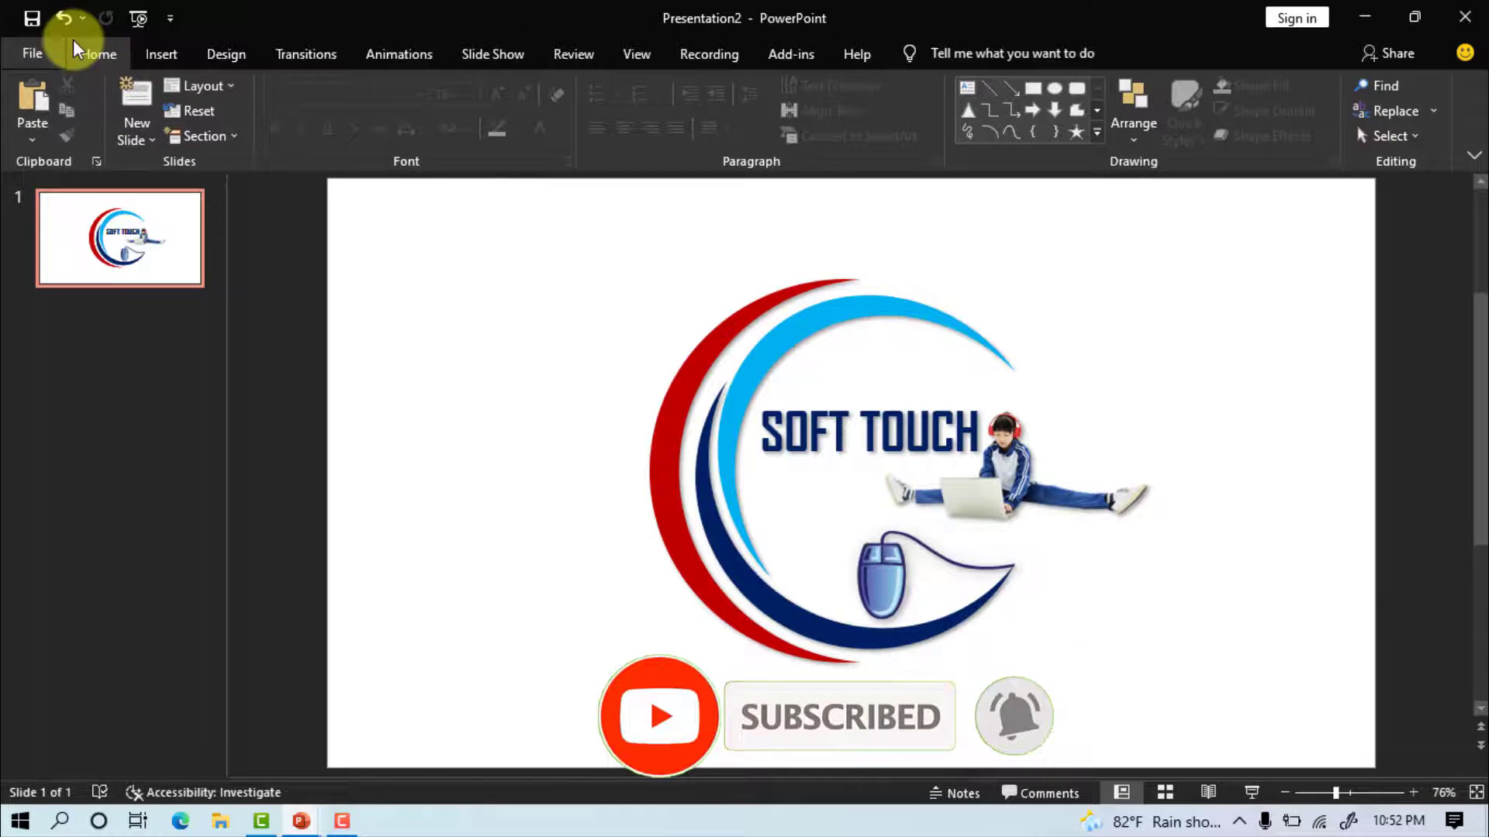
Save the presentation to the Desktop as 'Soft touch logo'.
{"action": "left_click", "coordinate": [29, 53]}
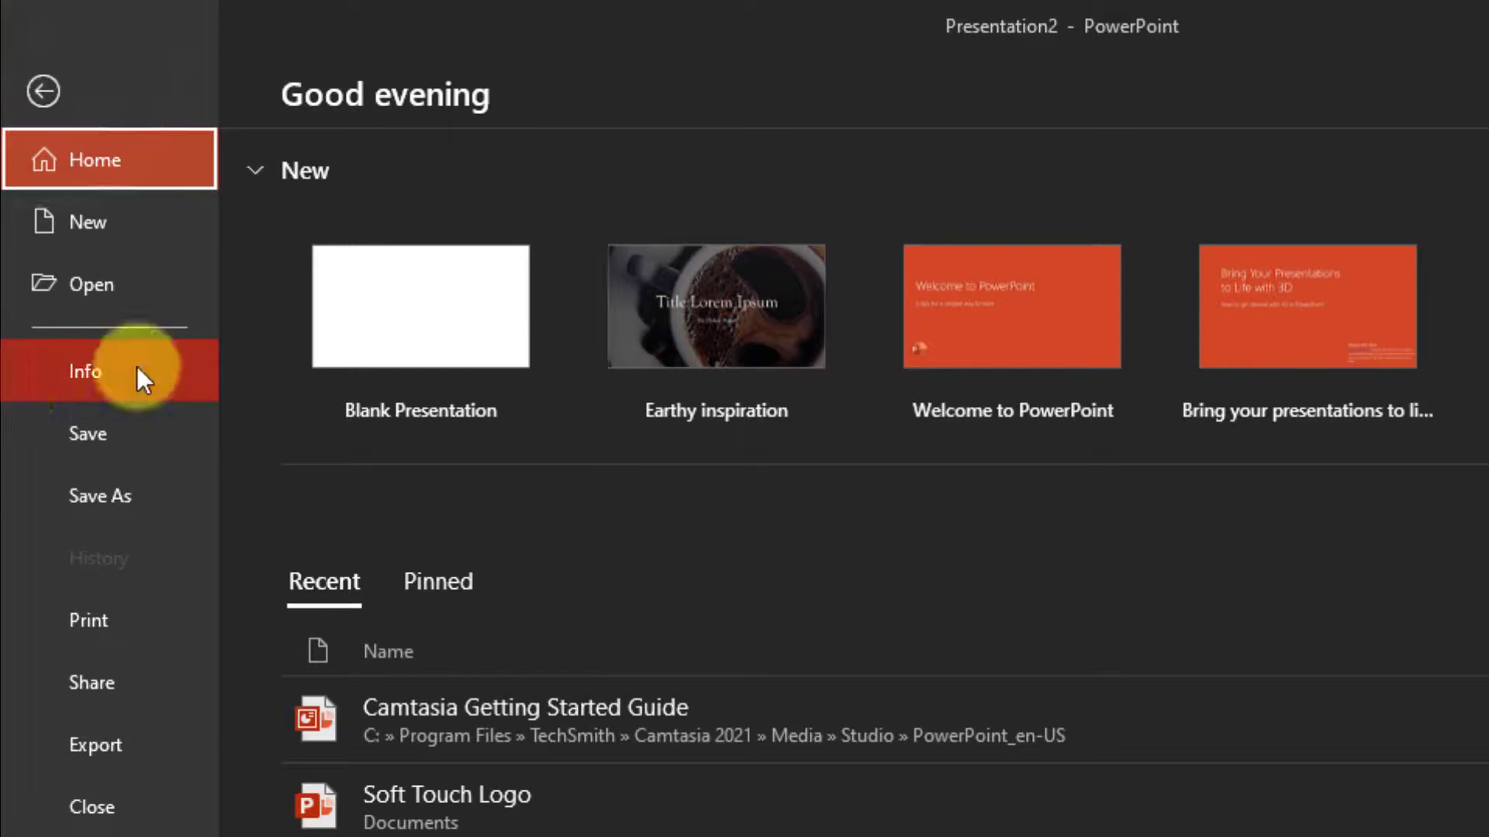
{"action": "left_click", "coordinate": [79, 421]}
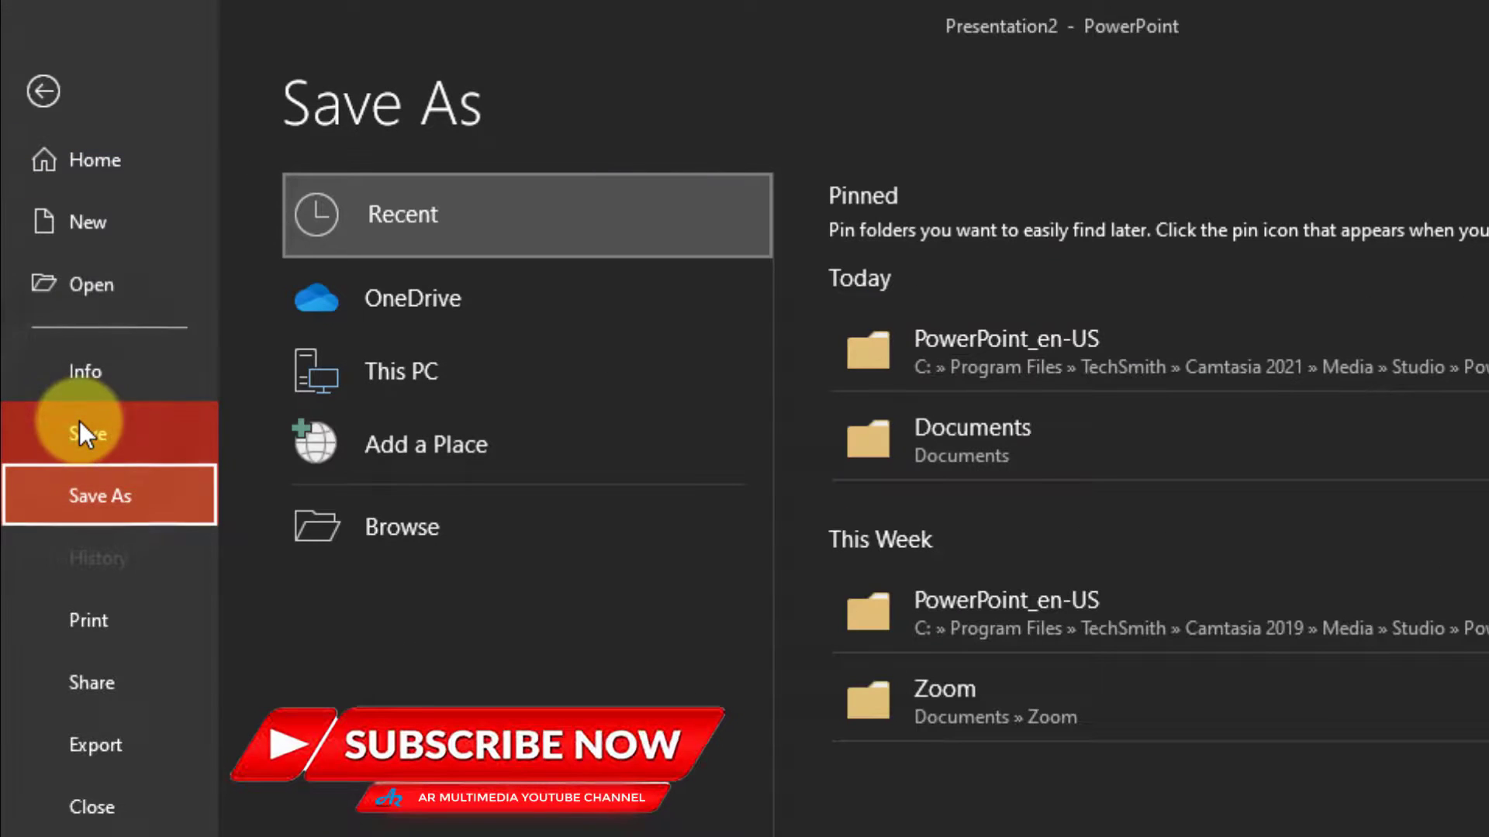
{"action": "left_click", "coordinate": [446, 525]}
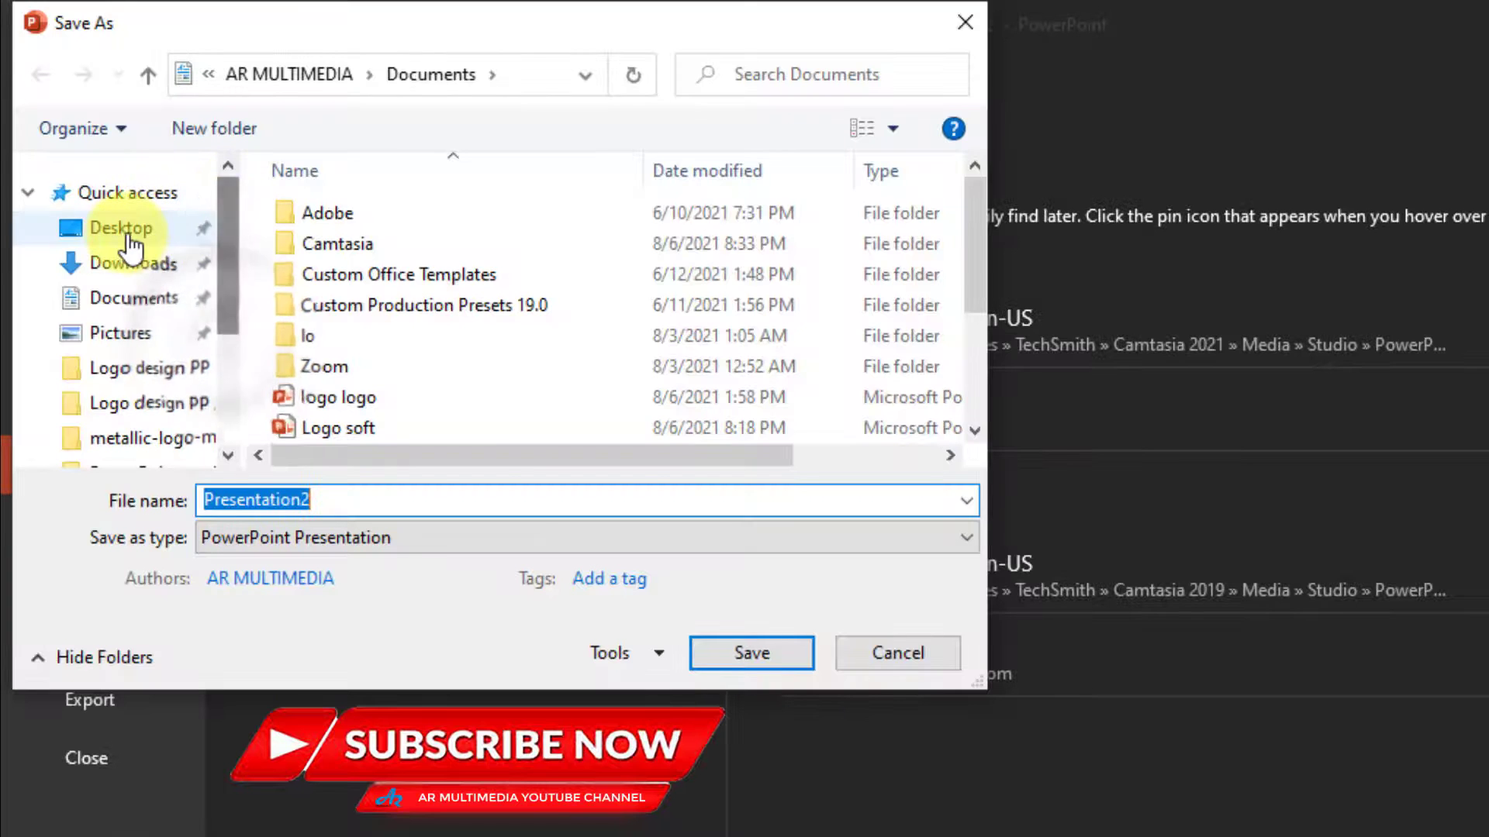
{"action": "left_click", "coordinate": [121, 229]}
{"action": "double_click", "coordinate": [359, 500]}
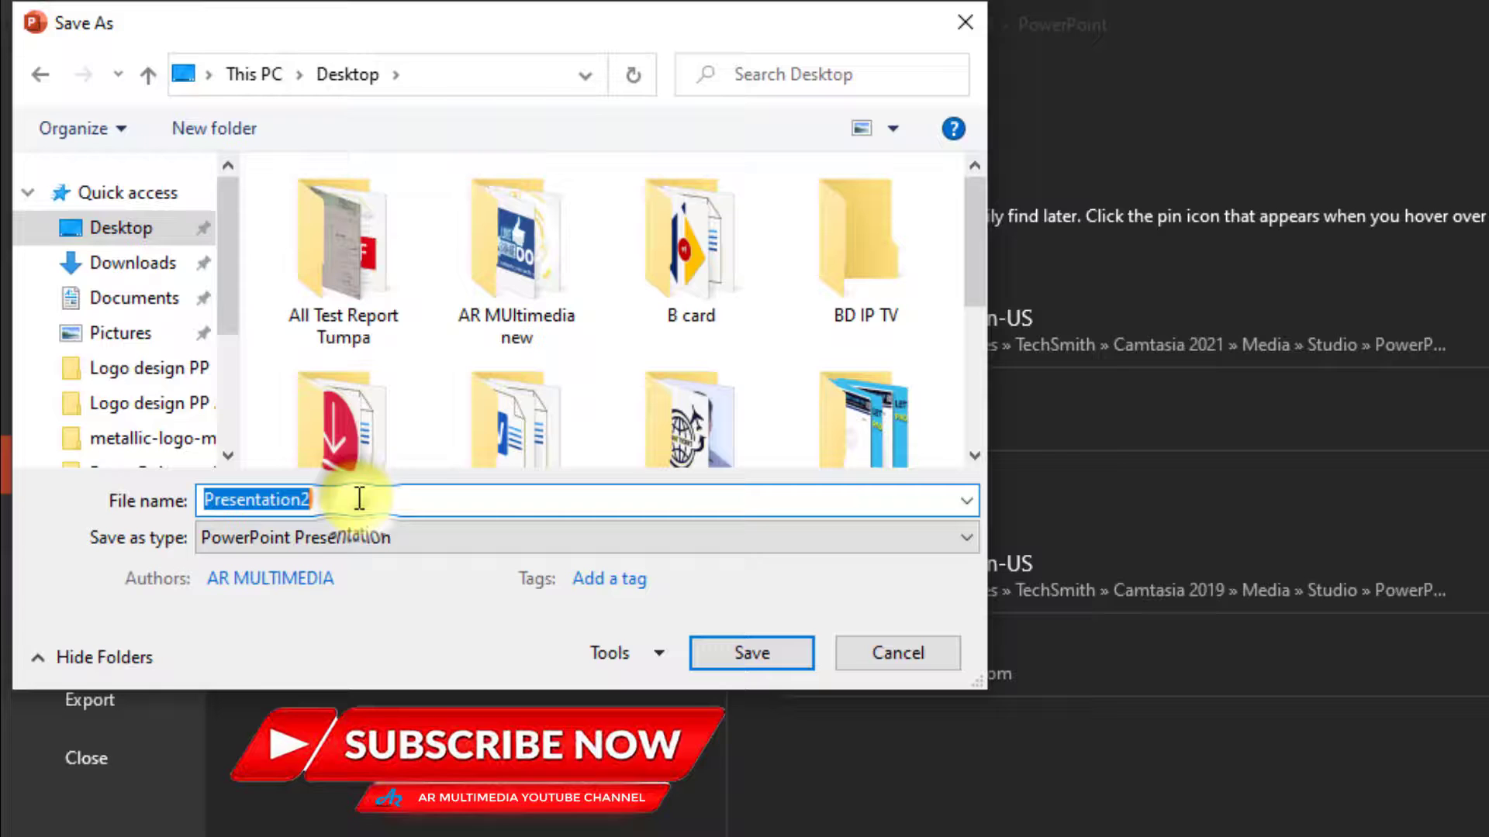
{"action": "type", "text": "Soft touch logo"}
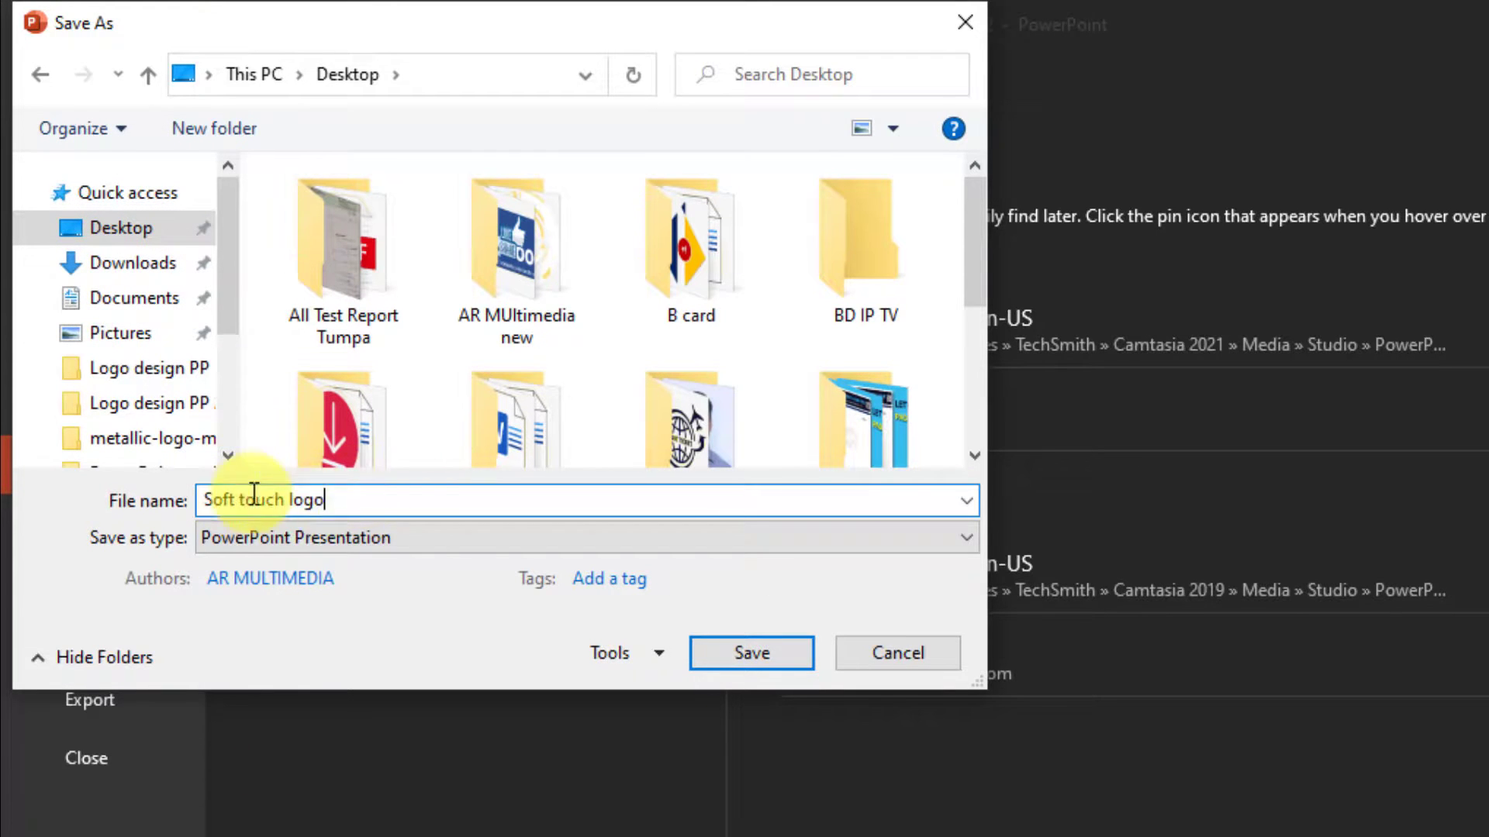
{"action": "left_click", "coordinate": [754, 652]}
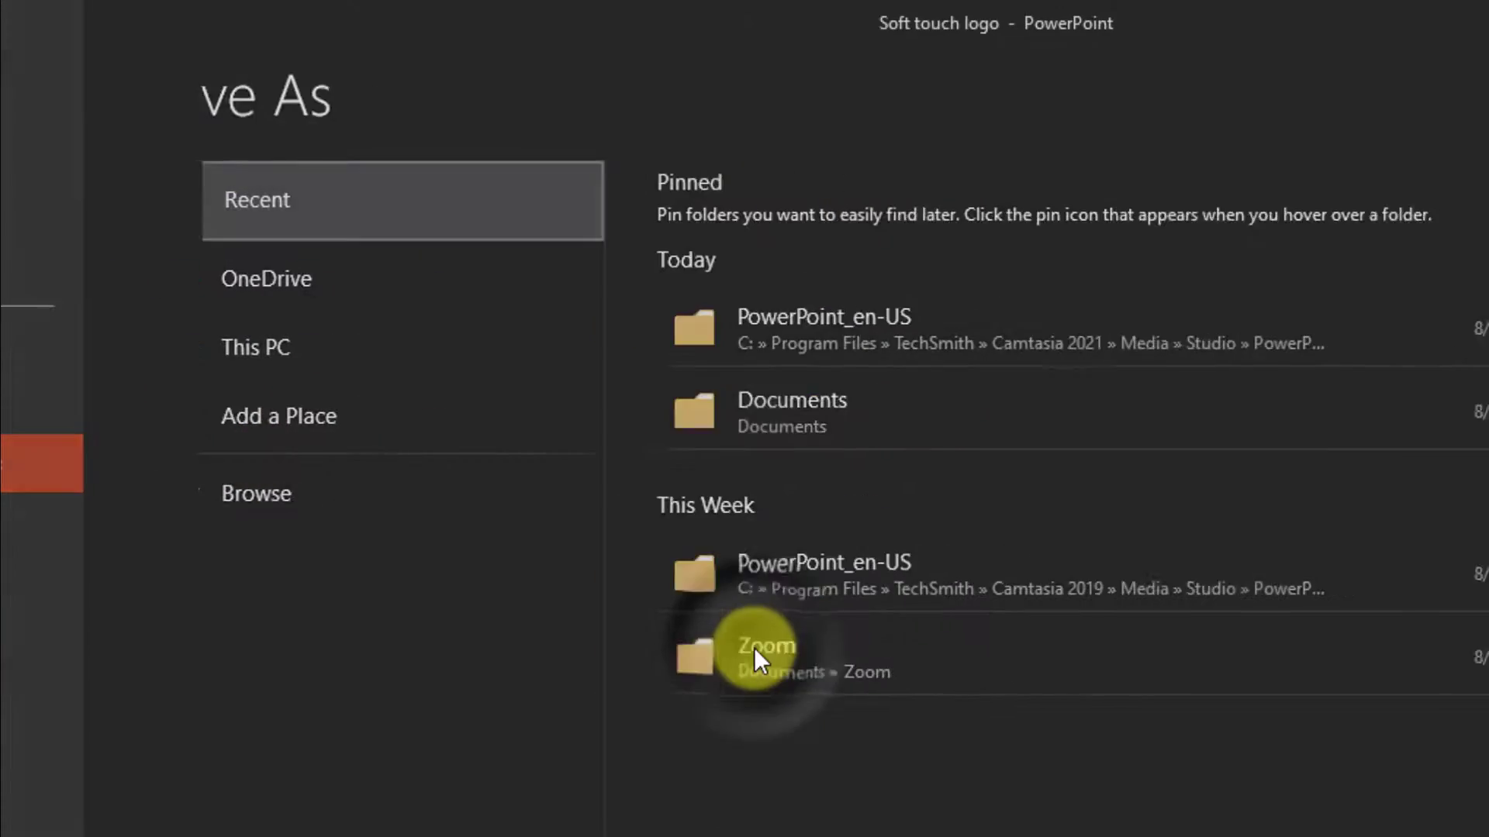